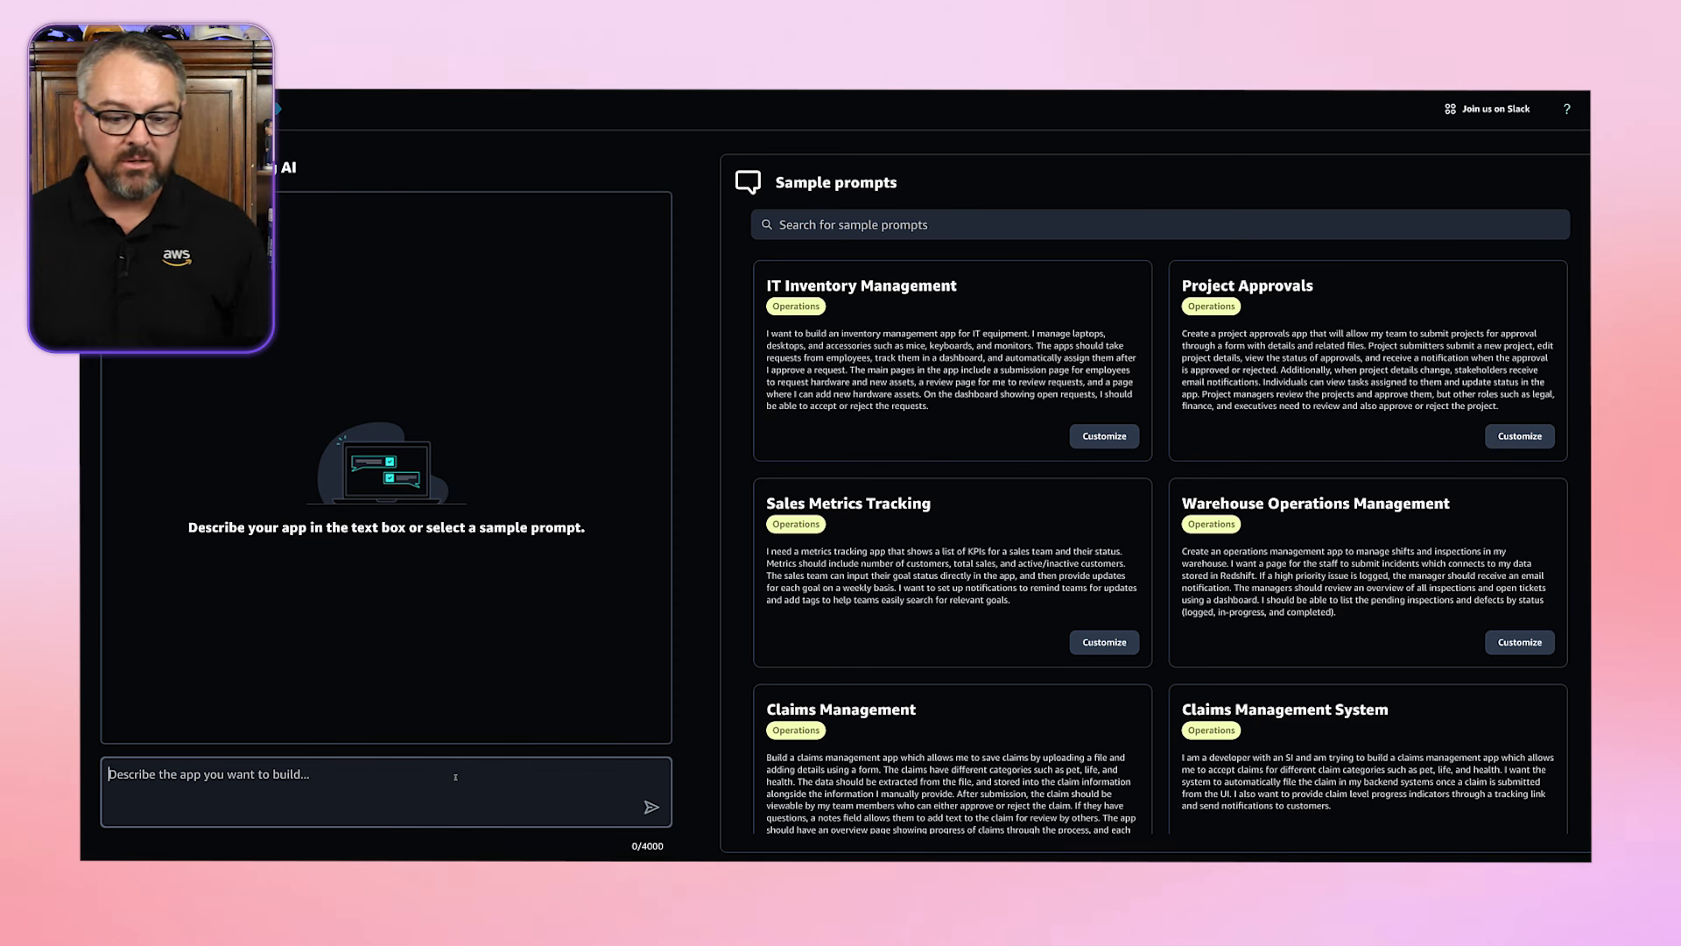
Step: Request an app for tracking personal expenses with multi-currency support, recurring expense categories and a dashboard of spending trends over time, and generate it
type("n app for tracking personal e")
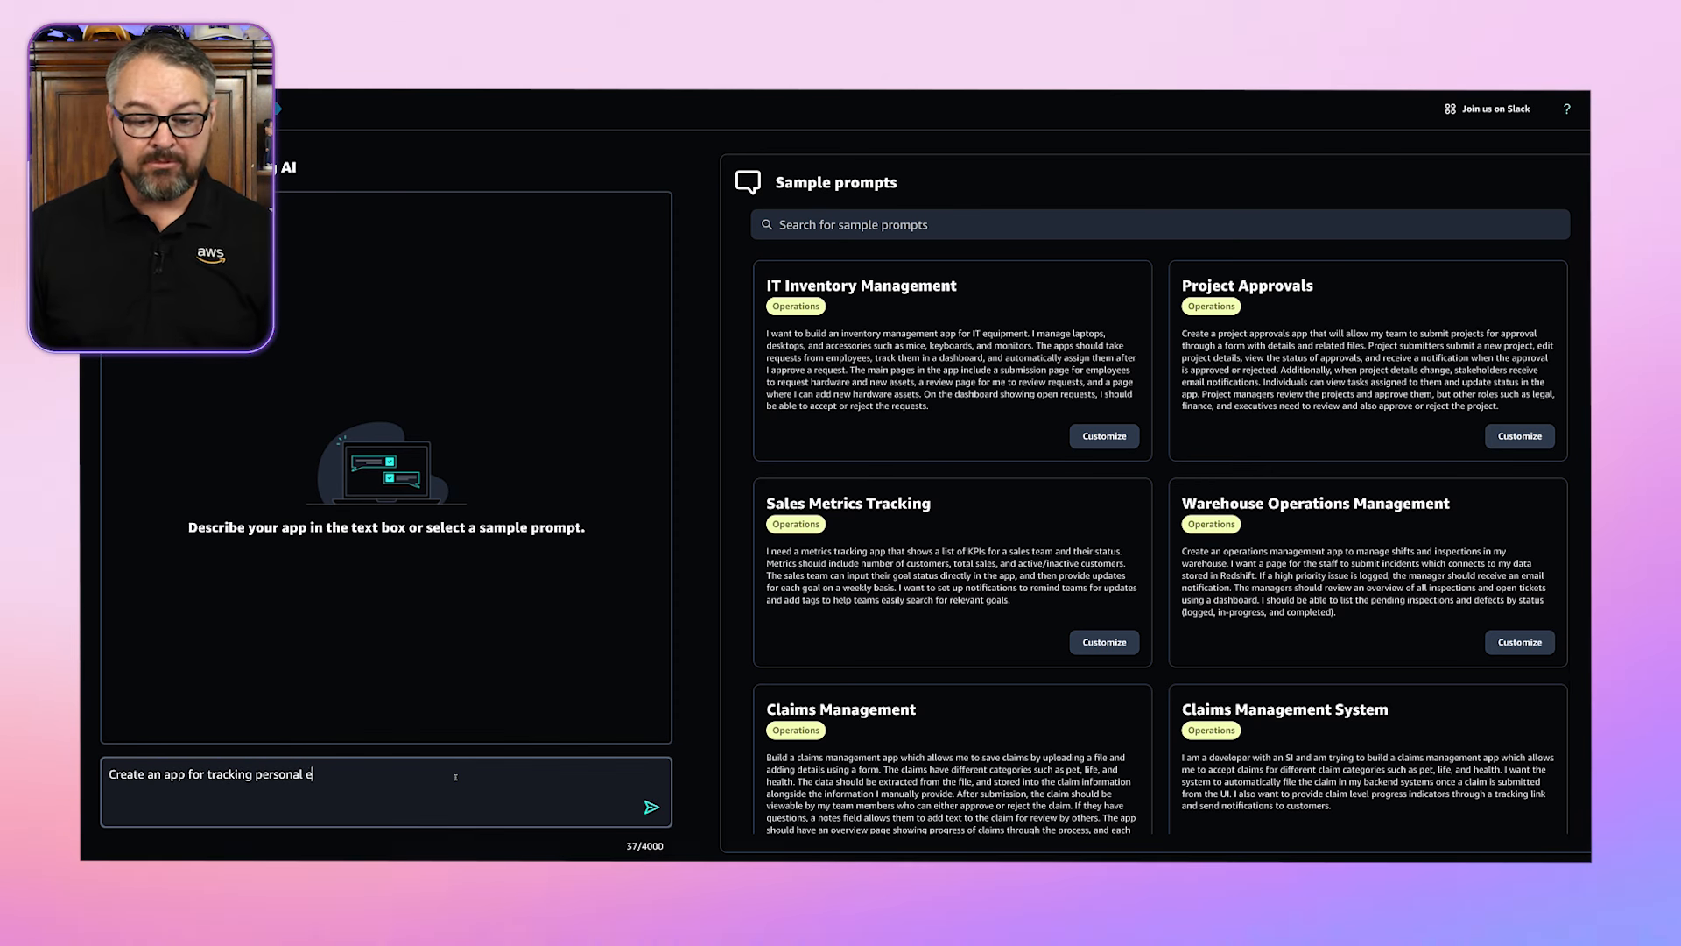
type("xpenses with features like multi-curren")
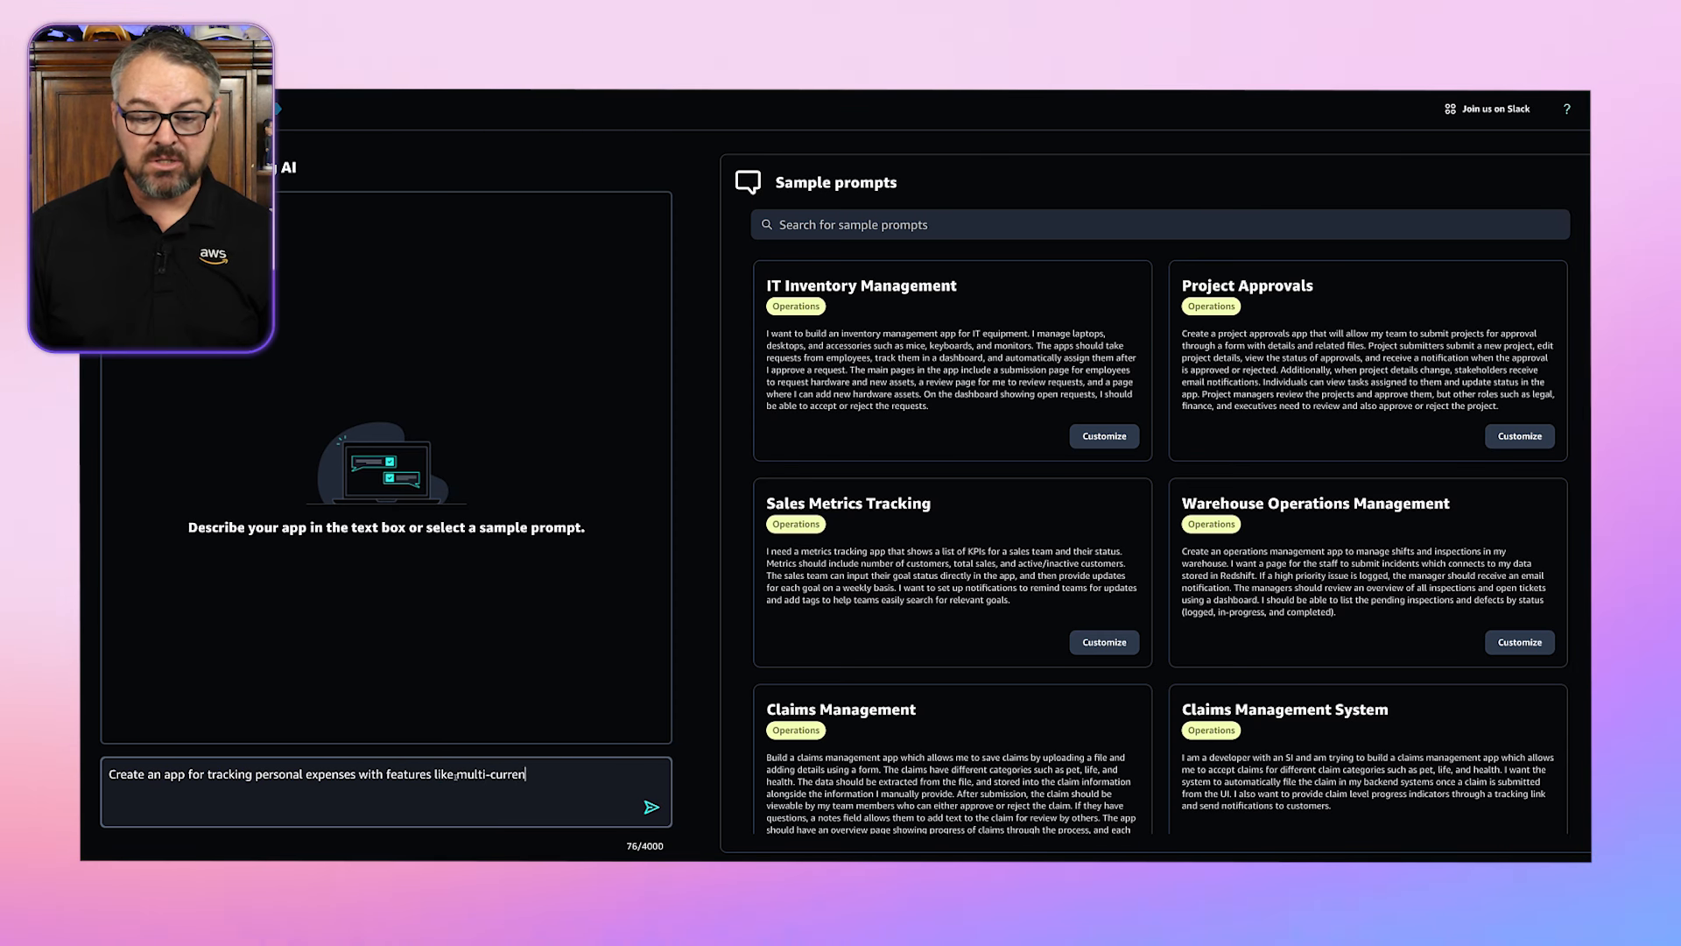
type("cy support, recurring expense categorie")
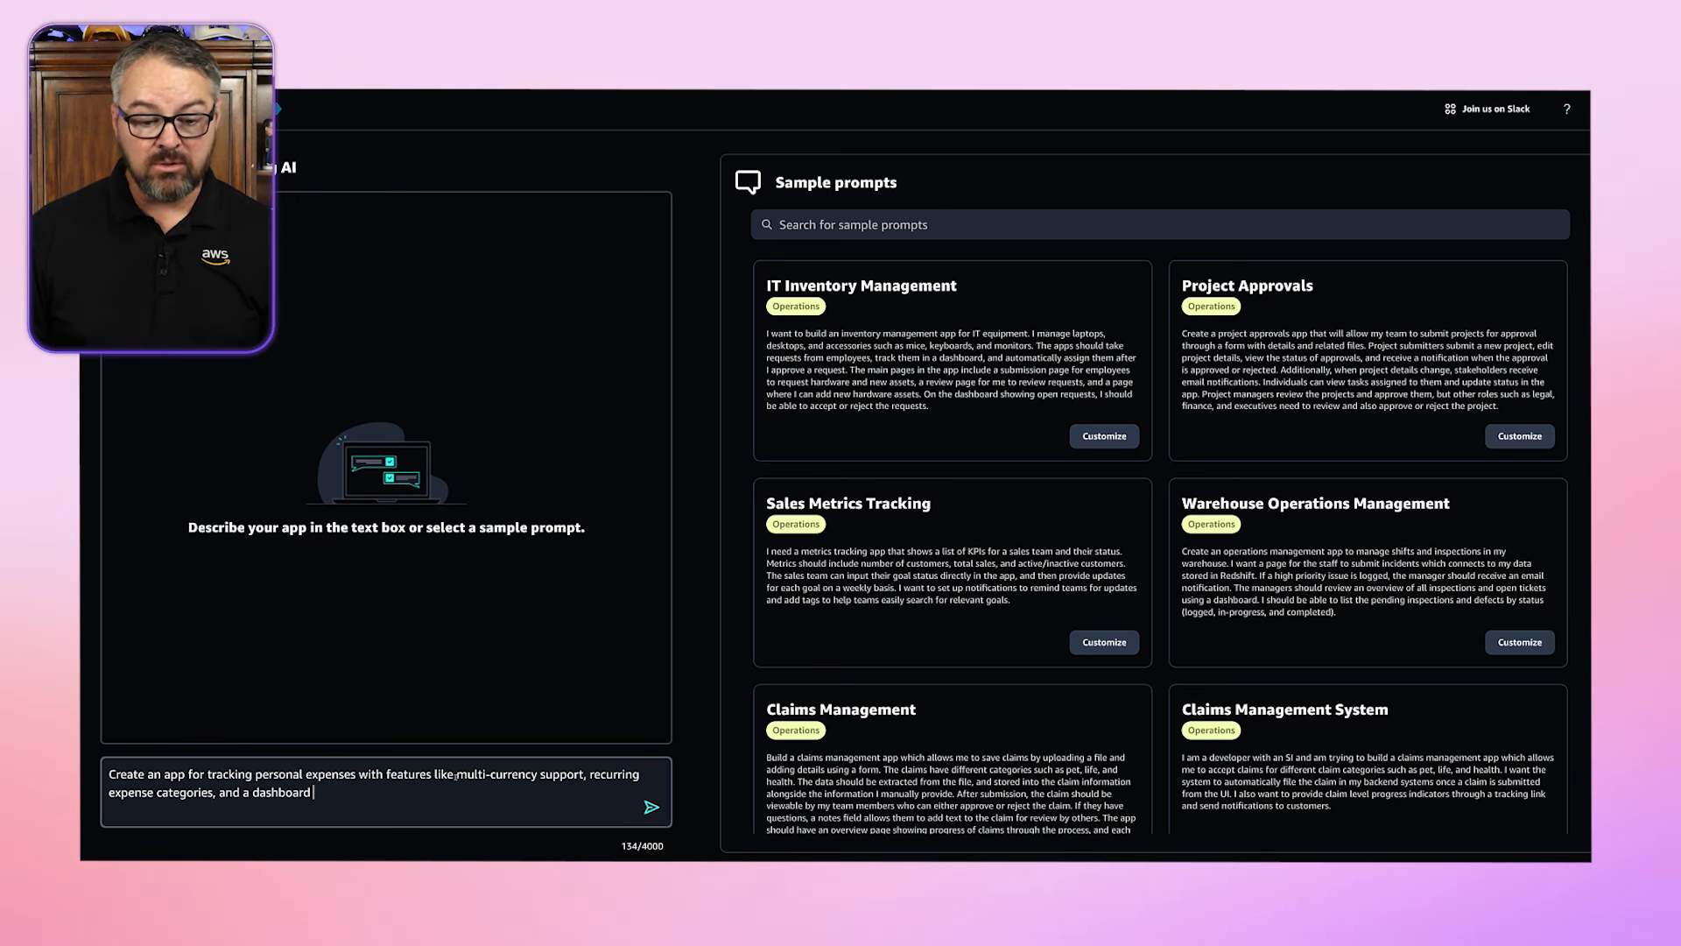
type("s, and a dashboard that shows spending")
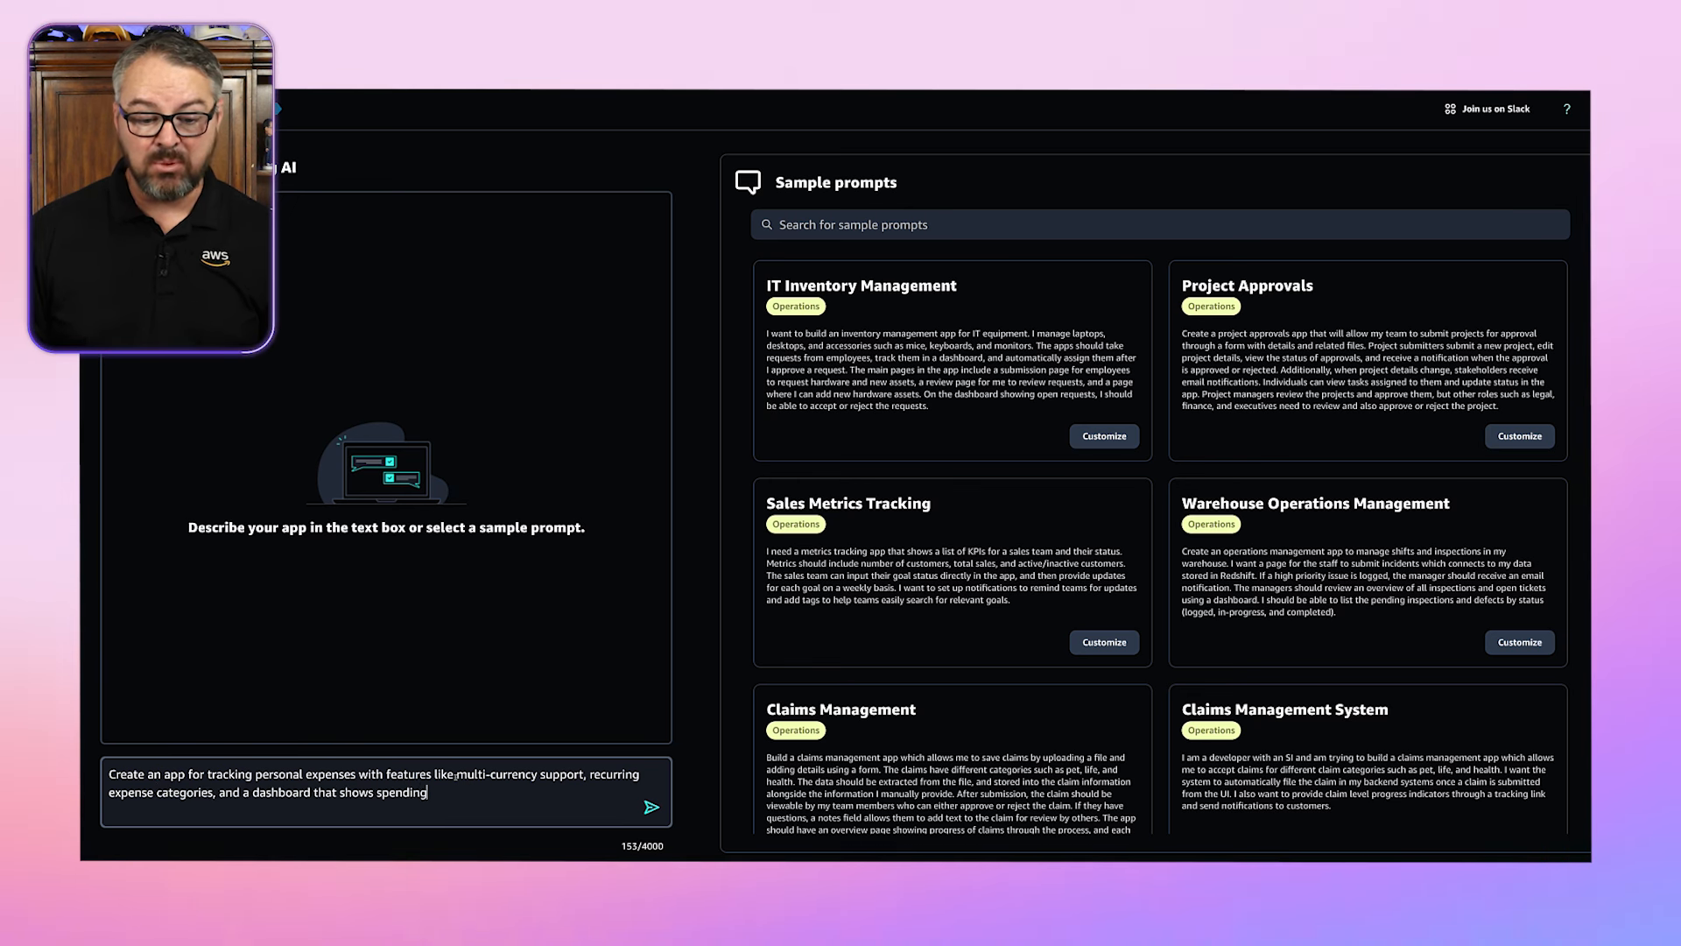
type(" trends over time.")
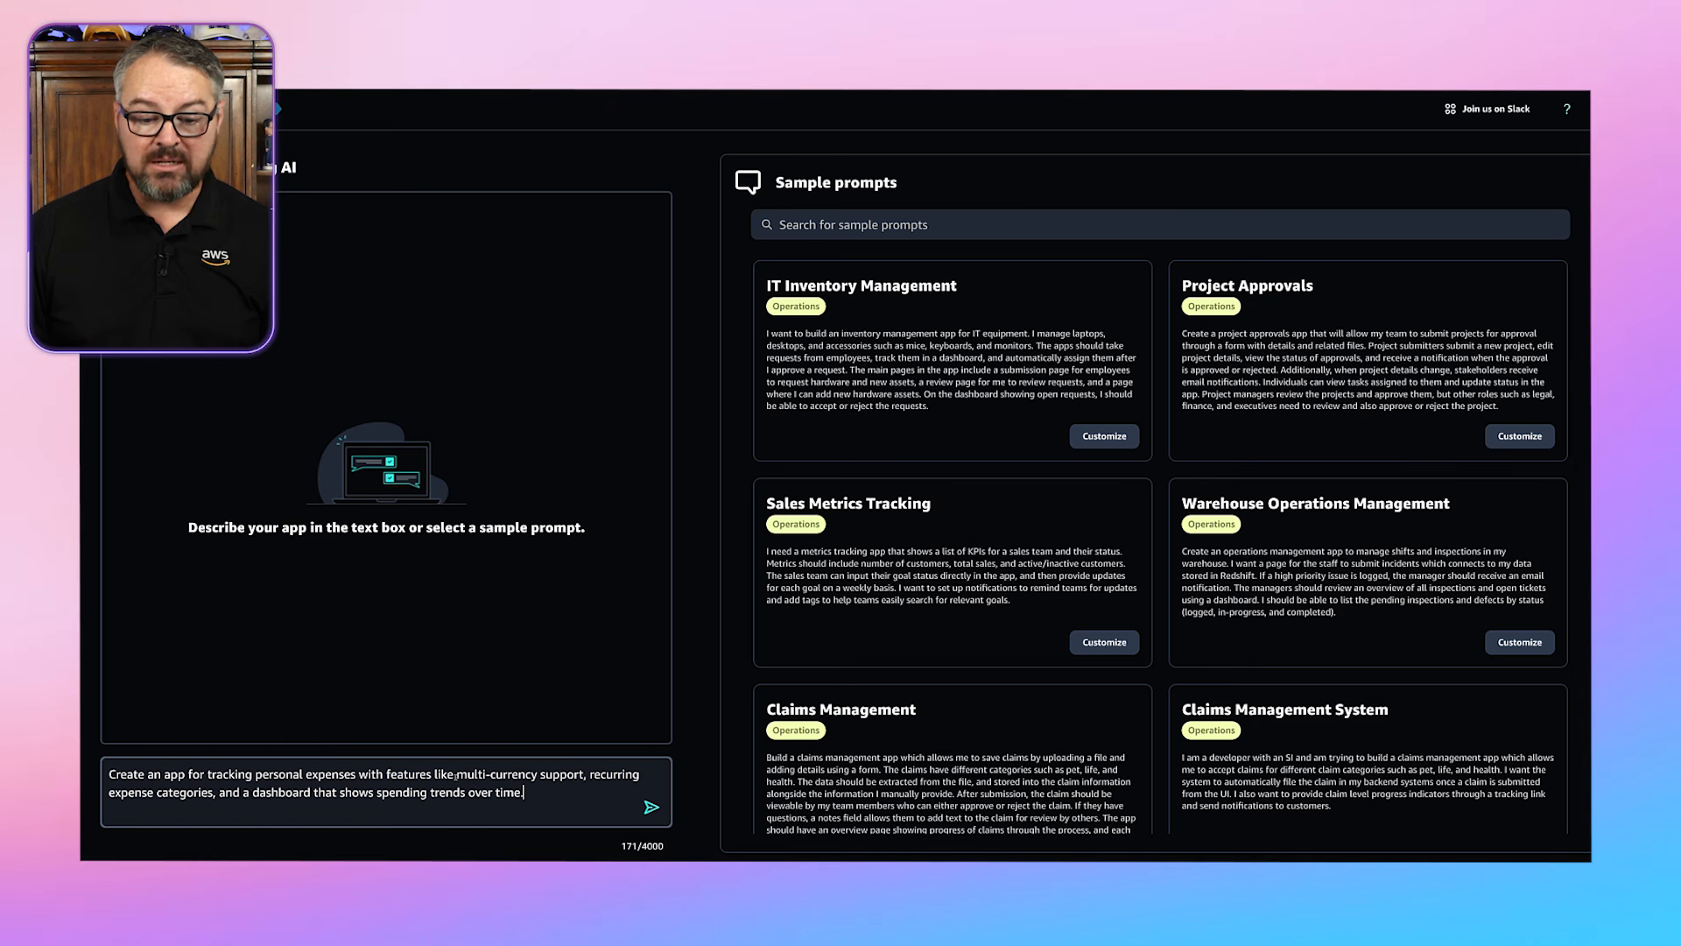
left_click(652, 815)
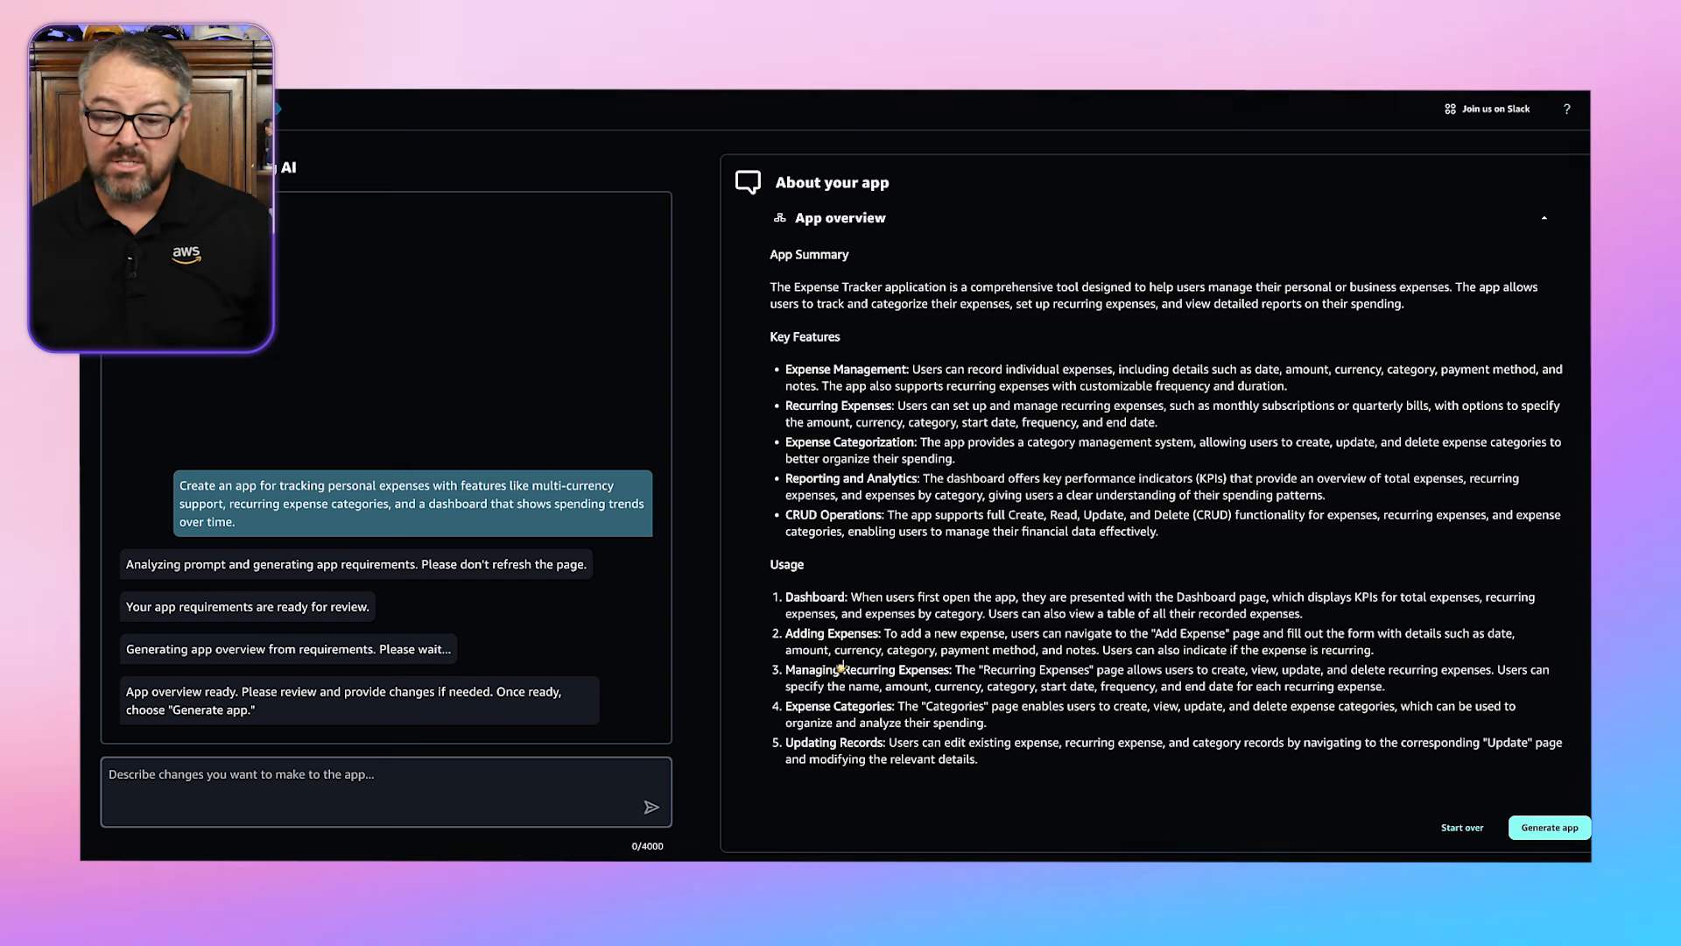
left_click(1565, 834)
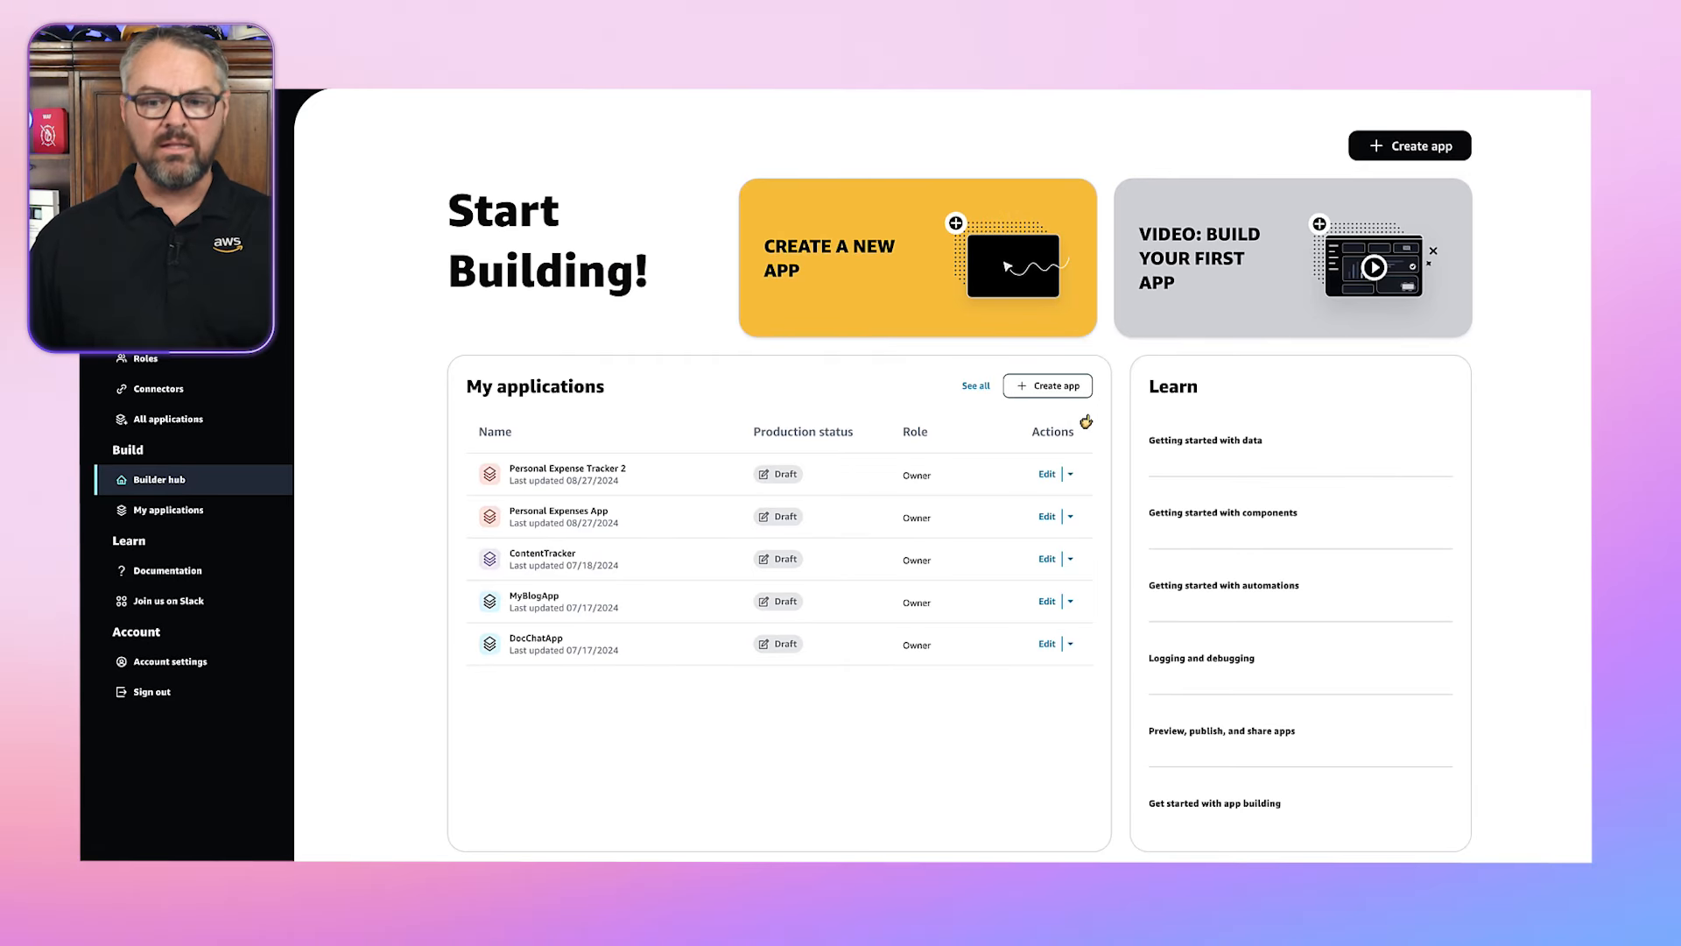
Step: Create a new app named "Team Project App" with the option to generate it with AI
left_click(1053, 390)
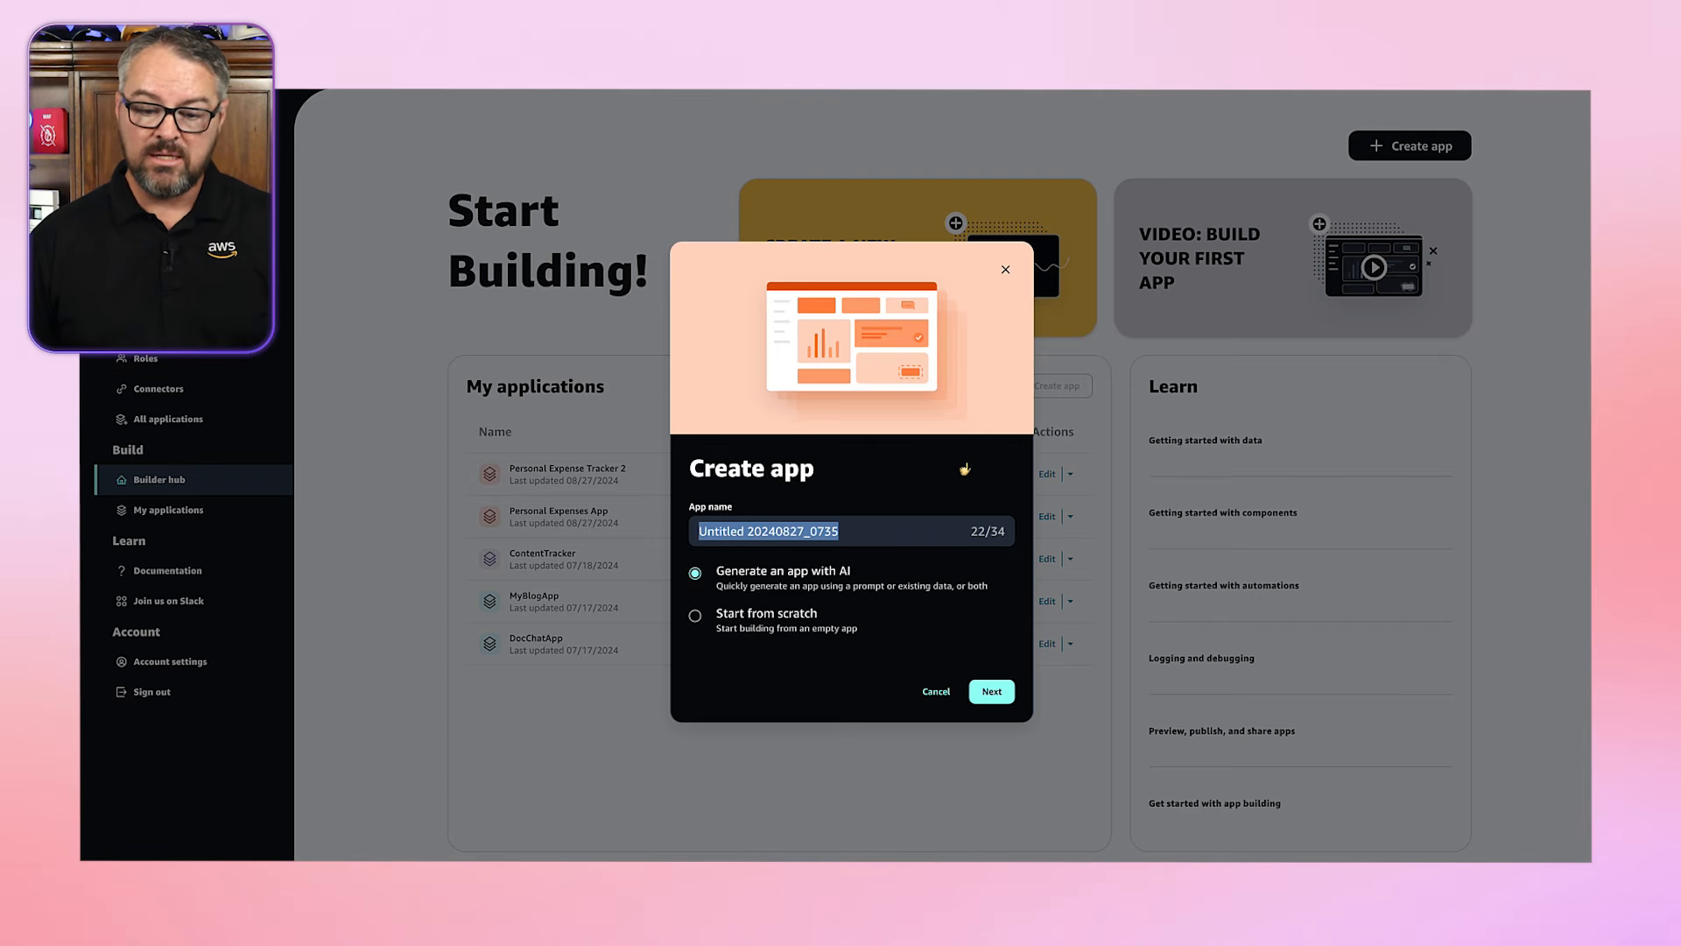
type("Team Project App")
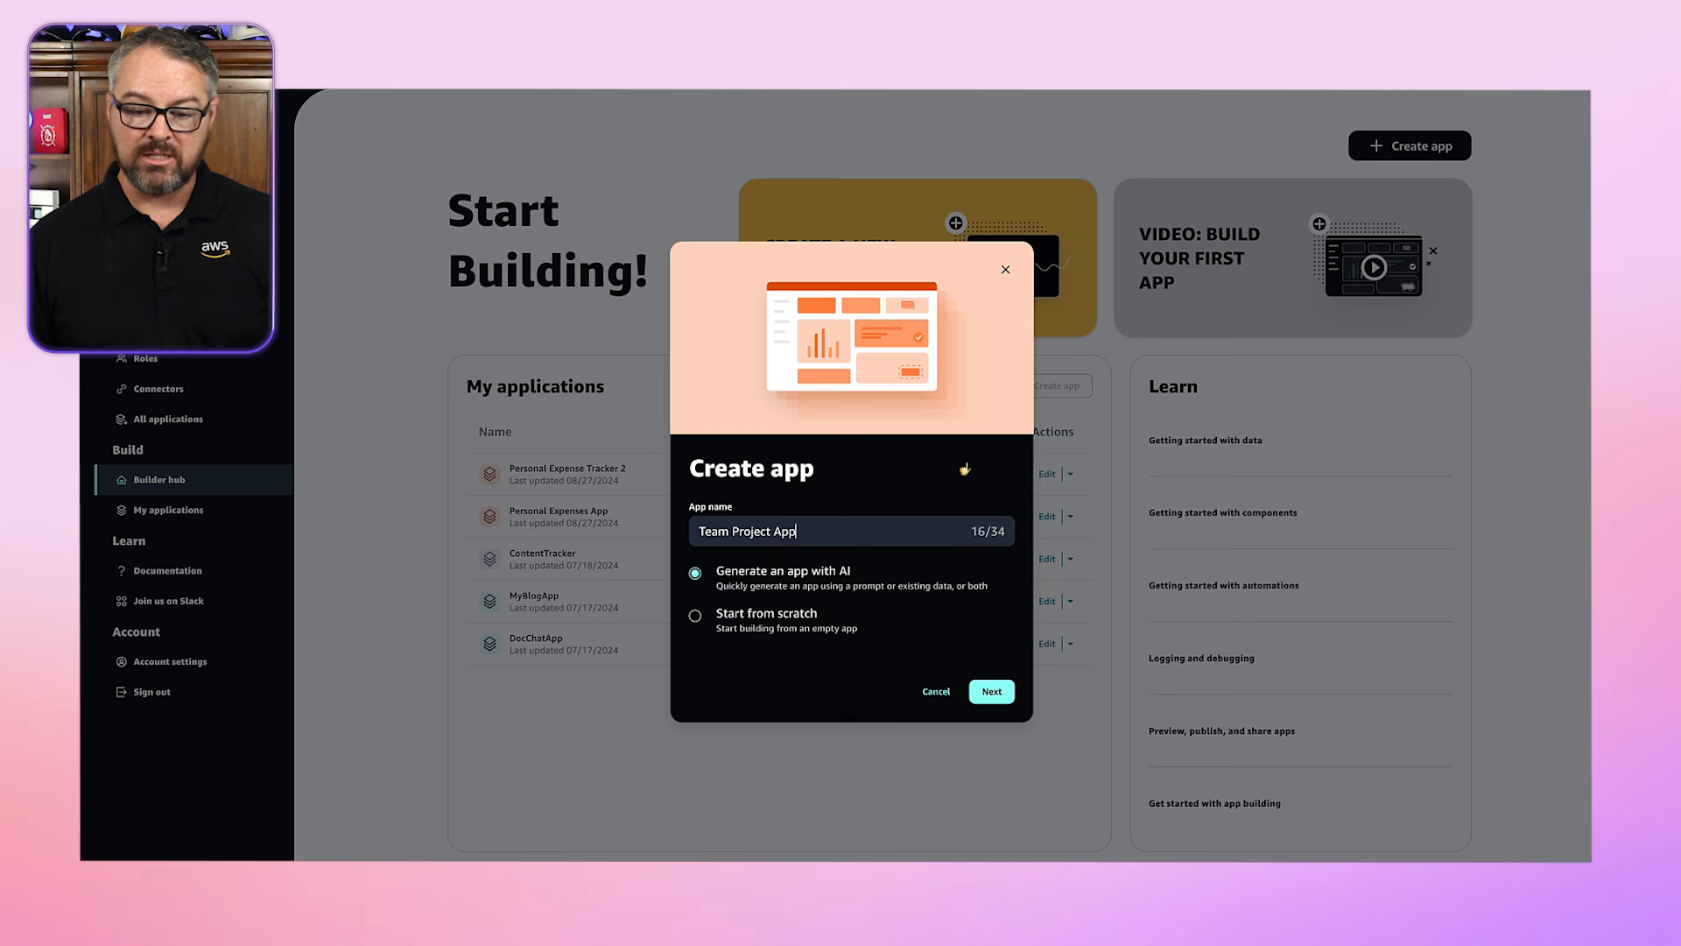
left_click(992, 692)
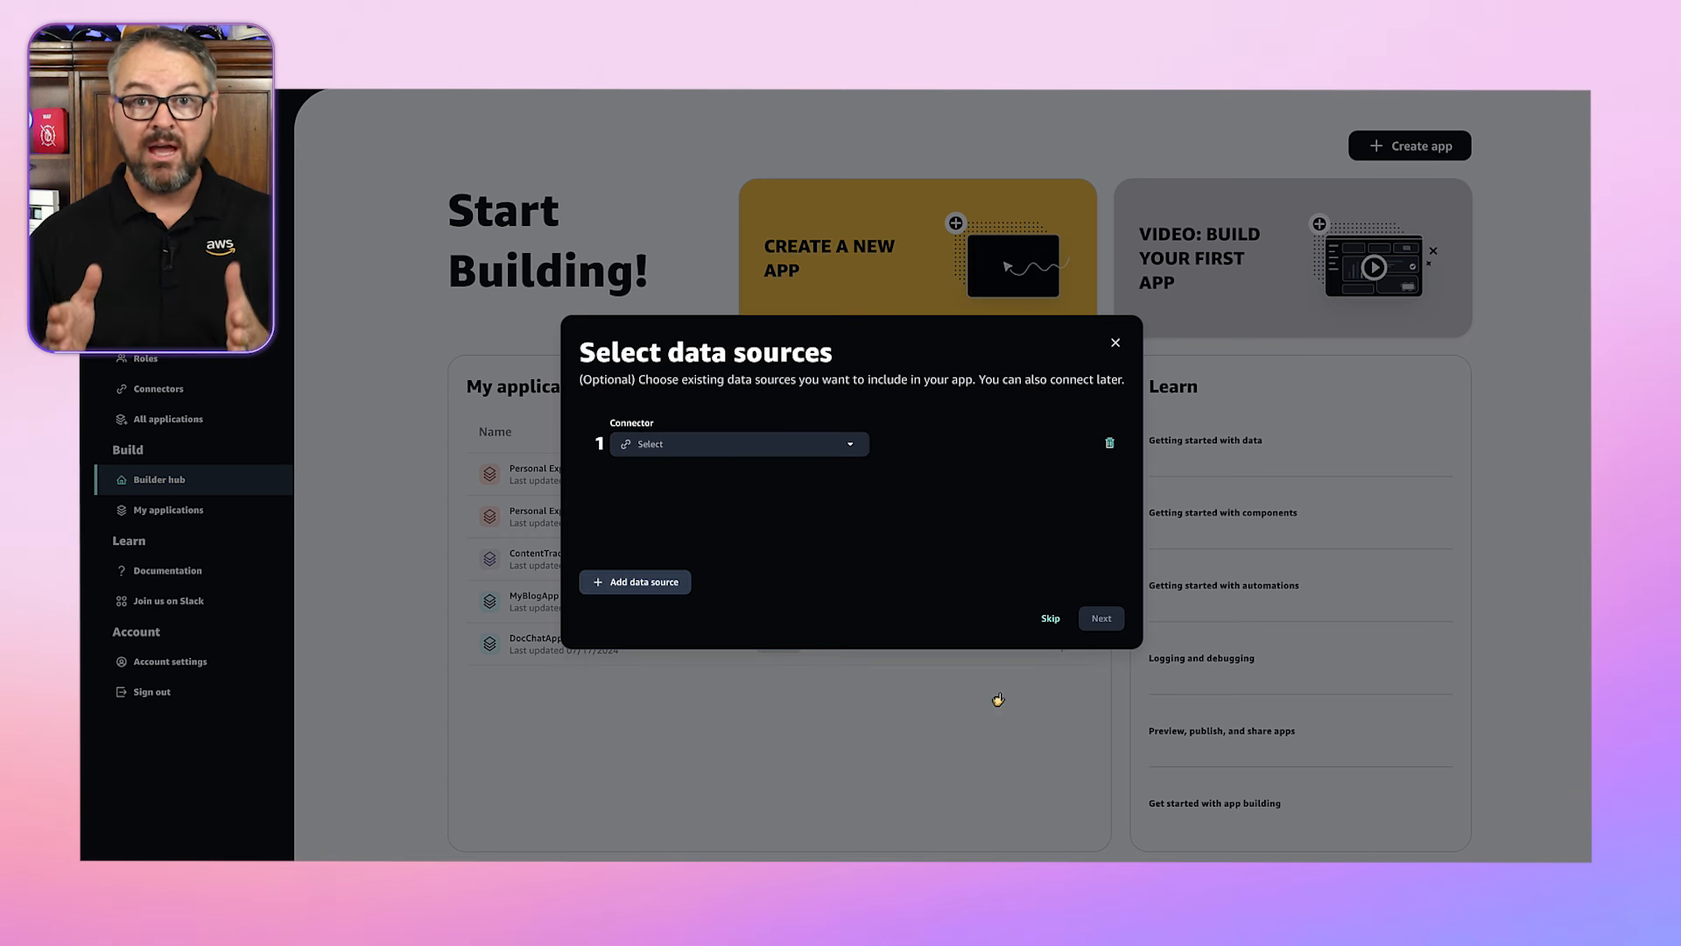
Step: Include the ContentTracker table from the ContentTrackerDB connector as the app's existing data source
left_click(816, 448)
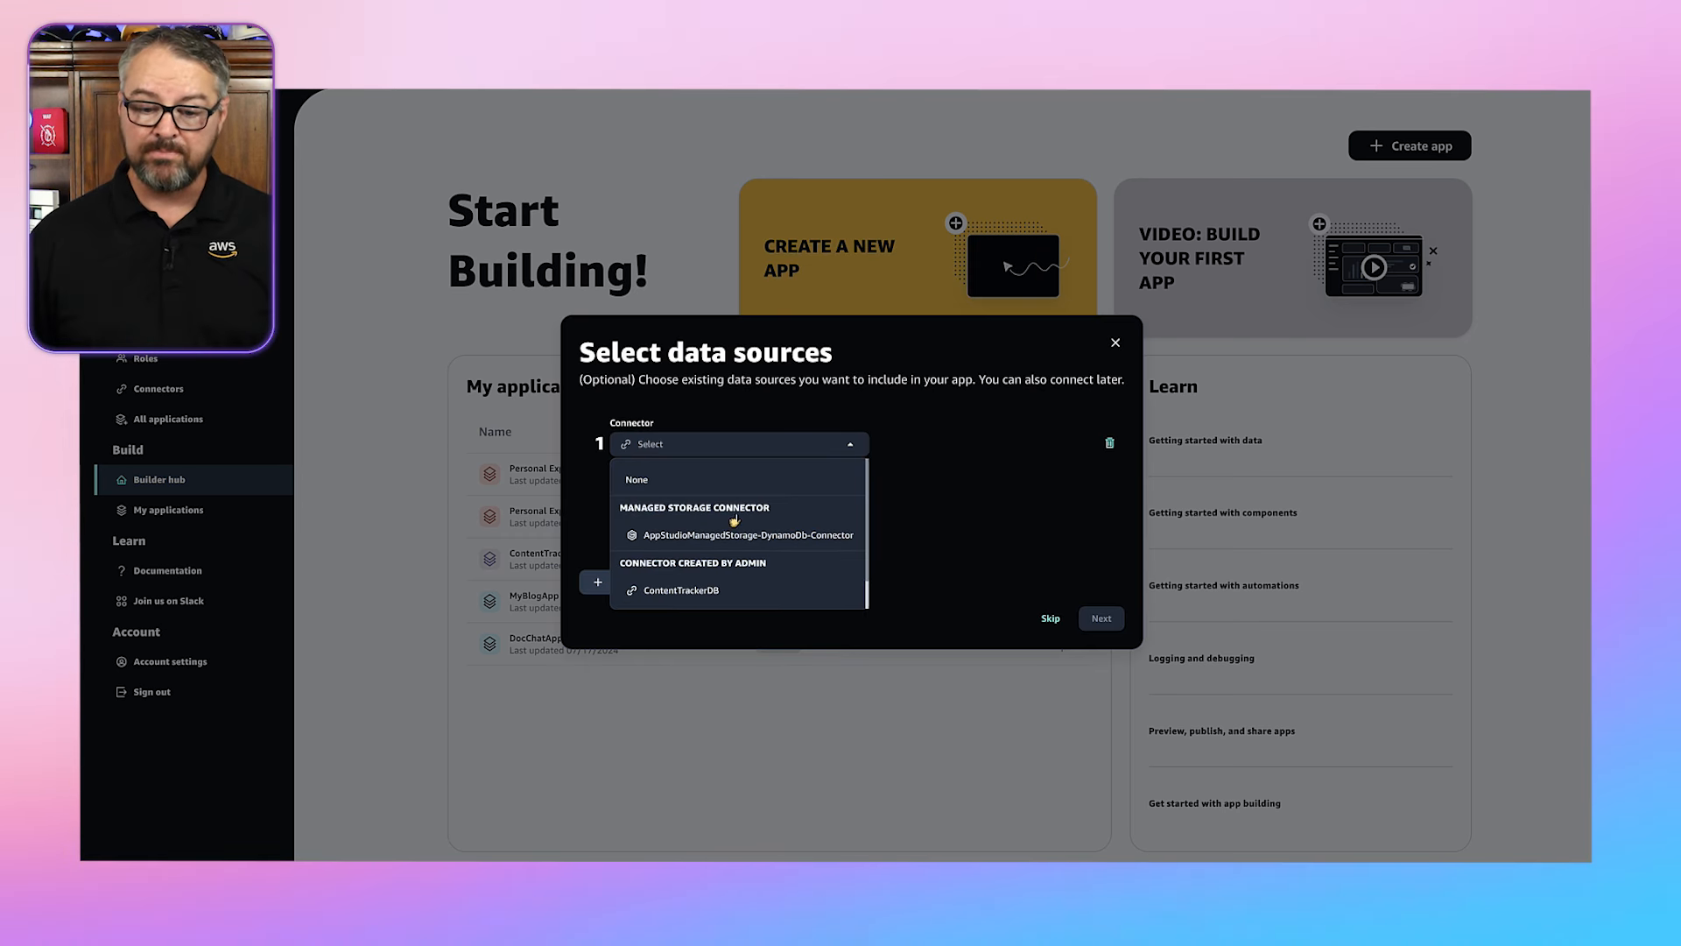
left_click(698, 591)
left_click(930, 446)
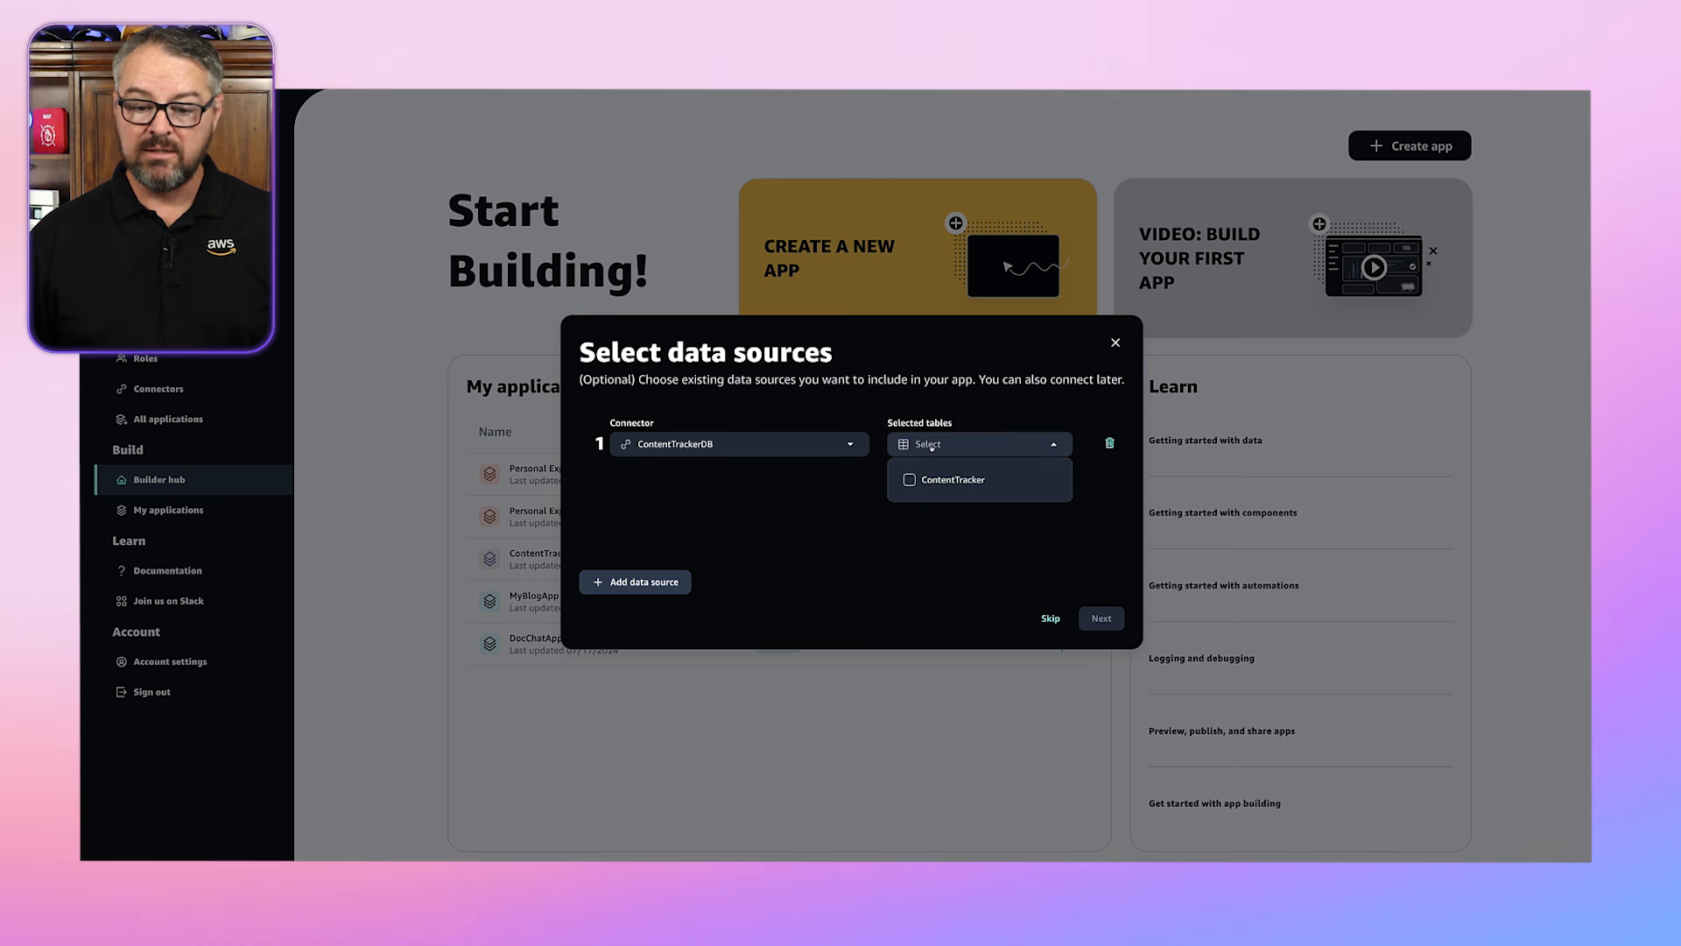
left_click(950, 478)
left_click(1099, 619)
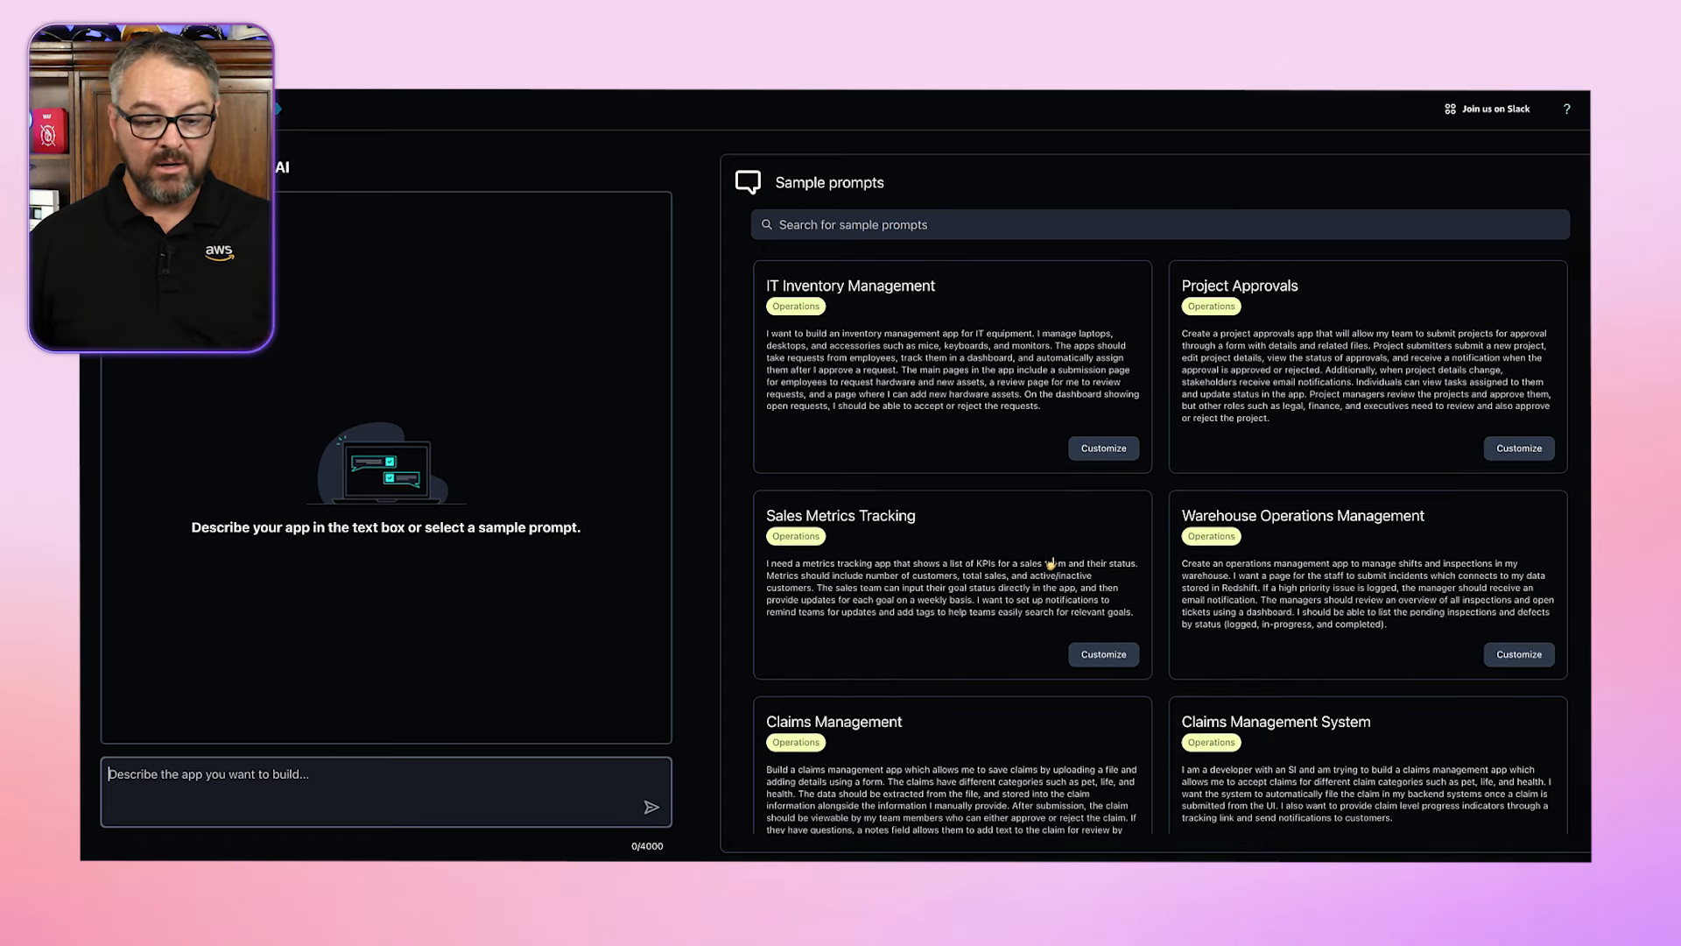
Step: Submit a prompt for a team project app with task assignments, progress tracking, S3 bucket document uploads, Slack chat and assignments sent to a specific Slack channel
type("Create an app")
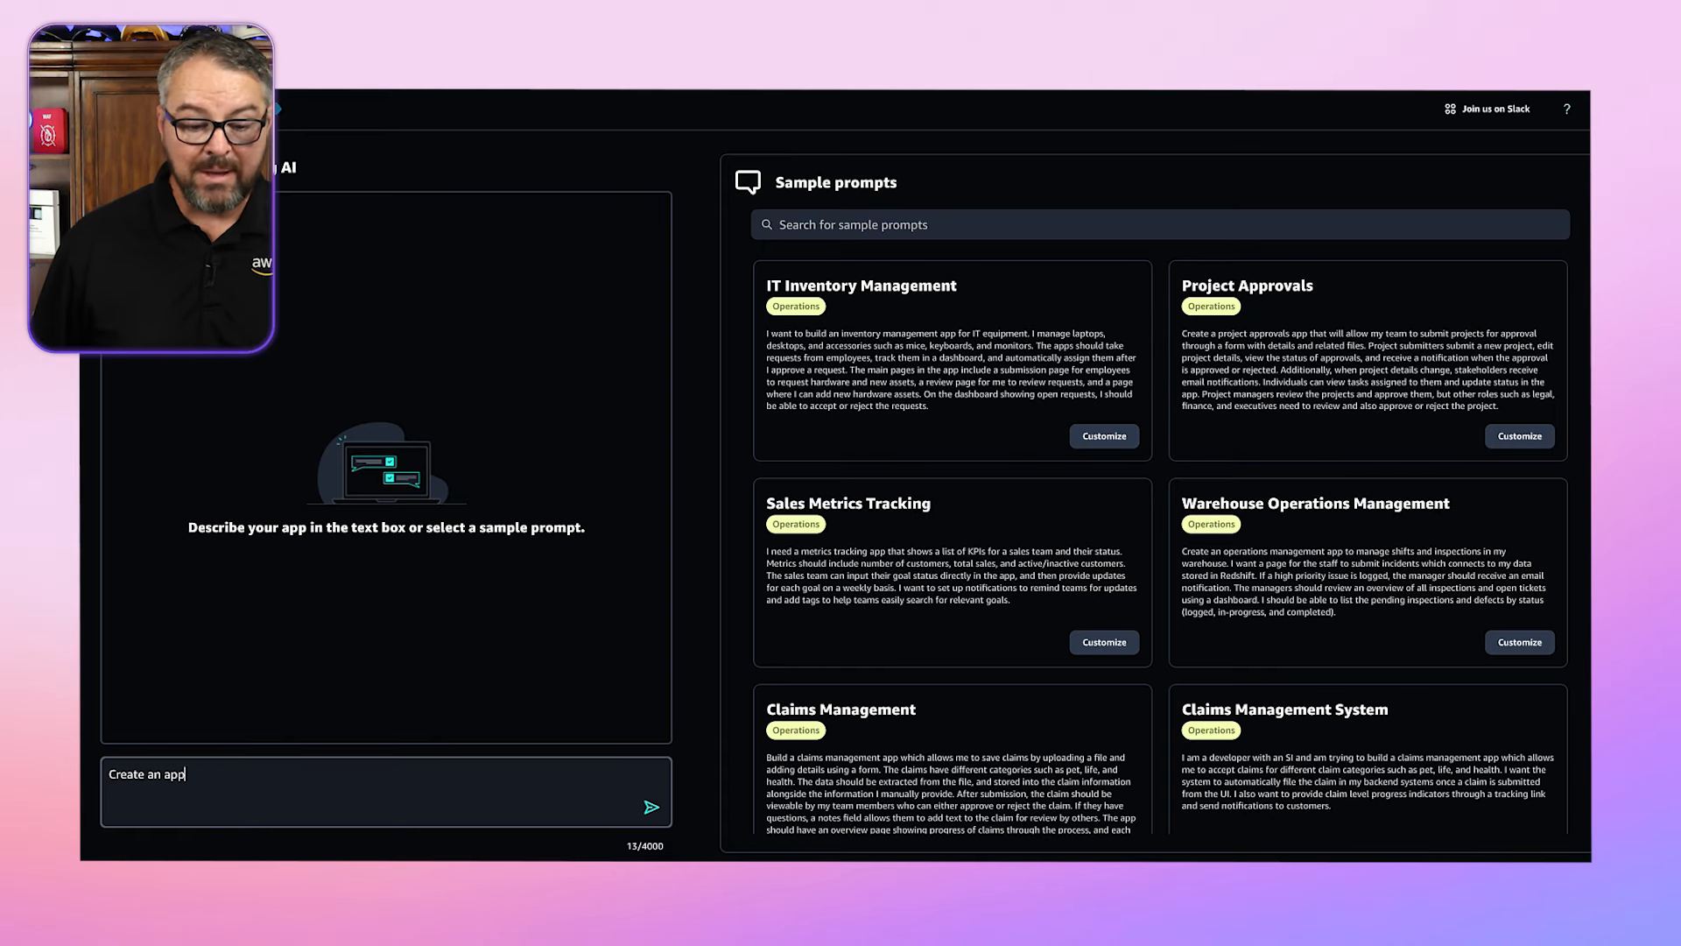
type(" for managing a team project, with fea")
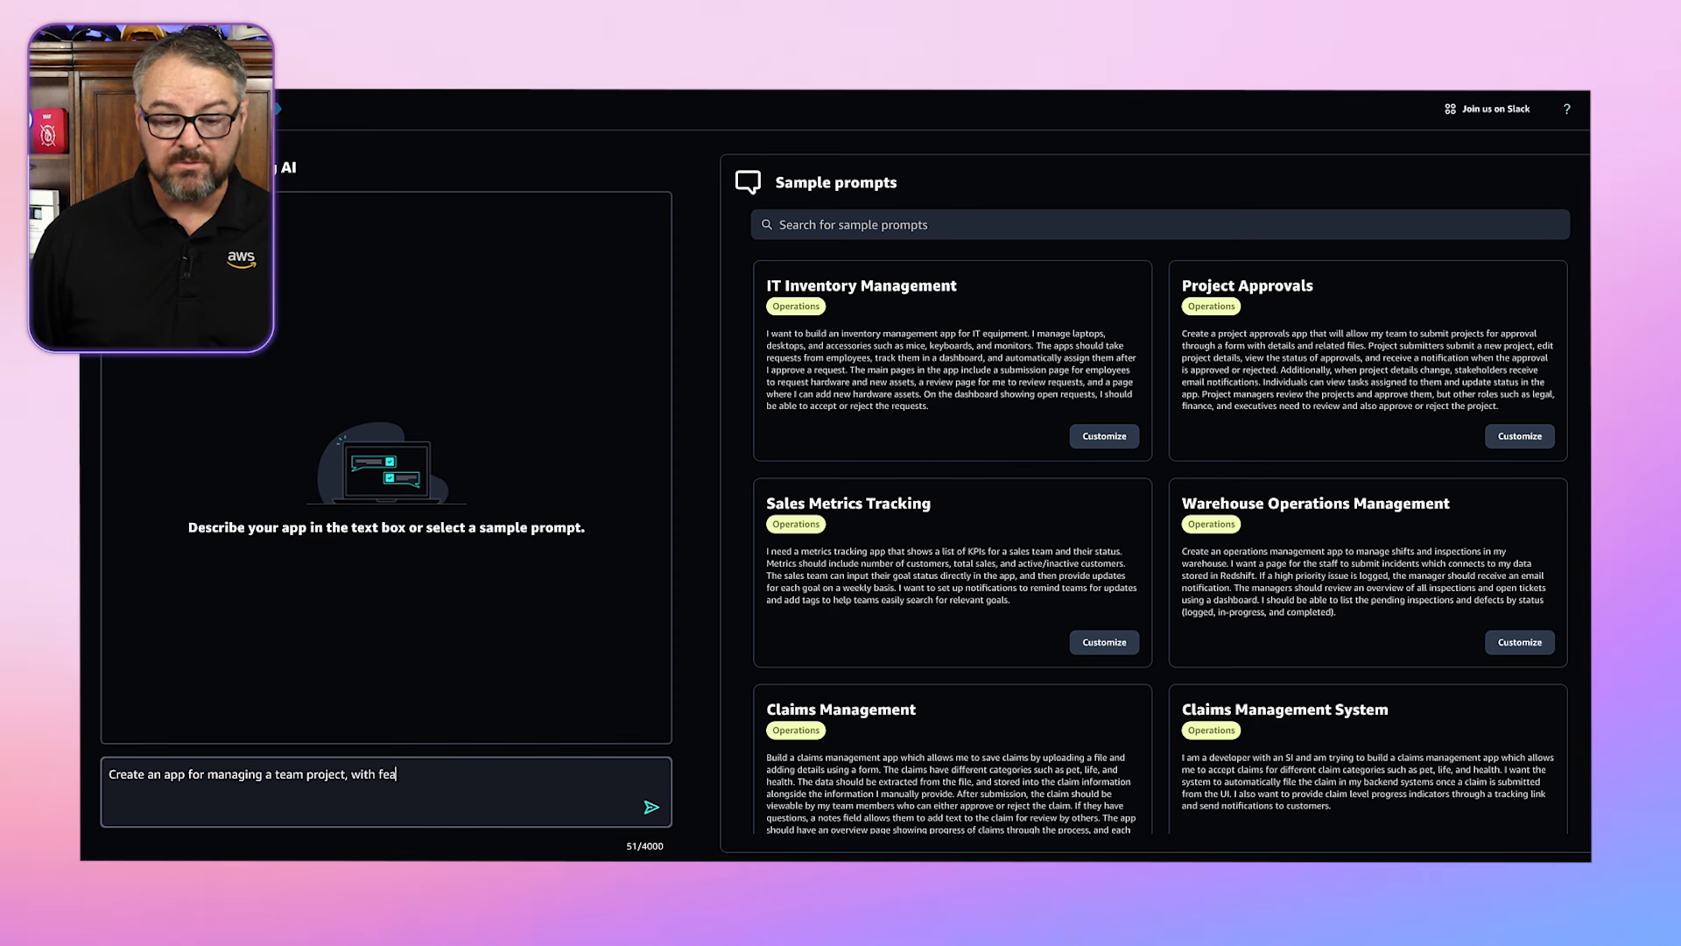
type("tures for task assi")
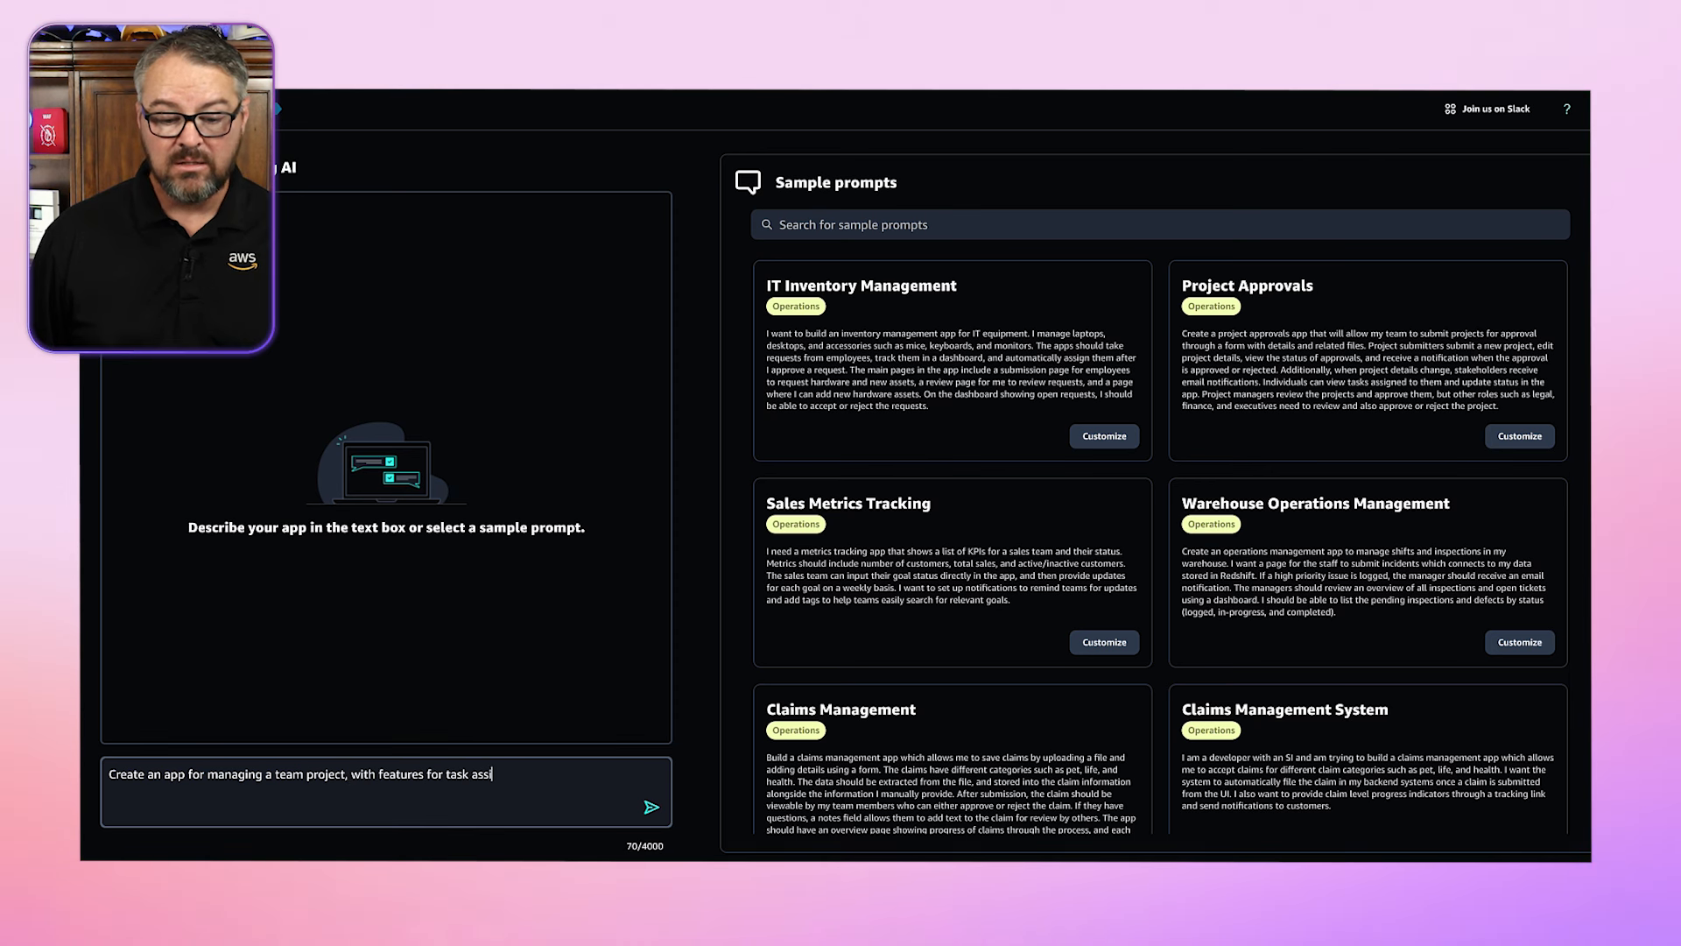
type("gnments, progress tr")
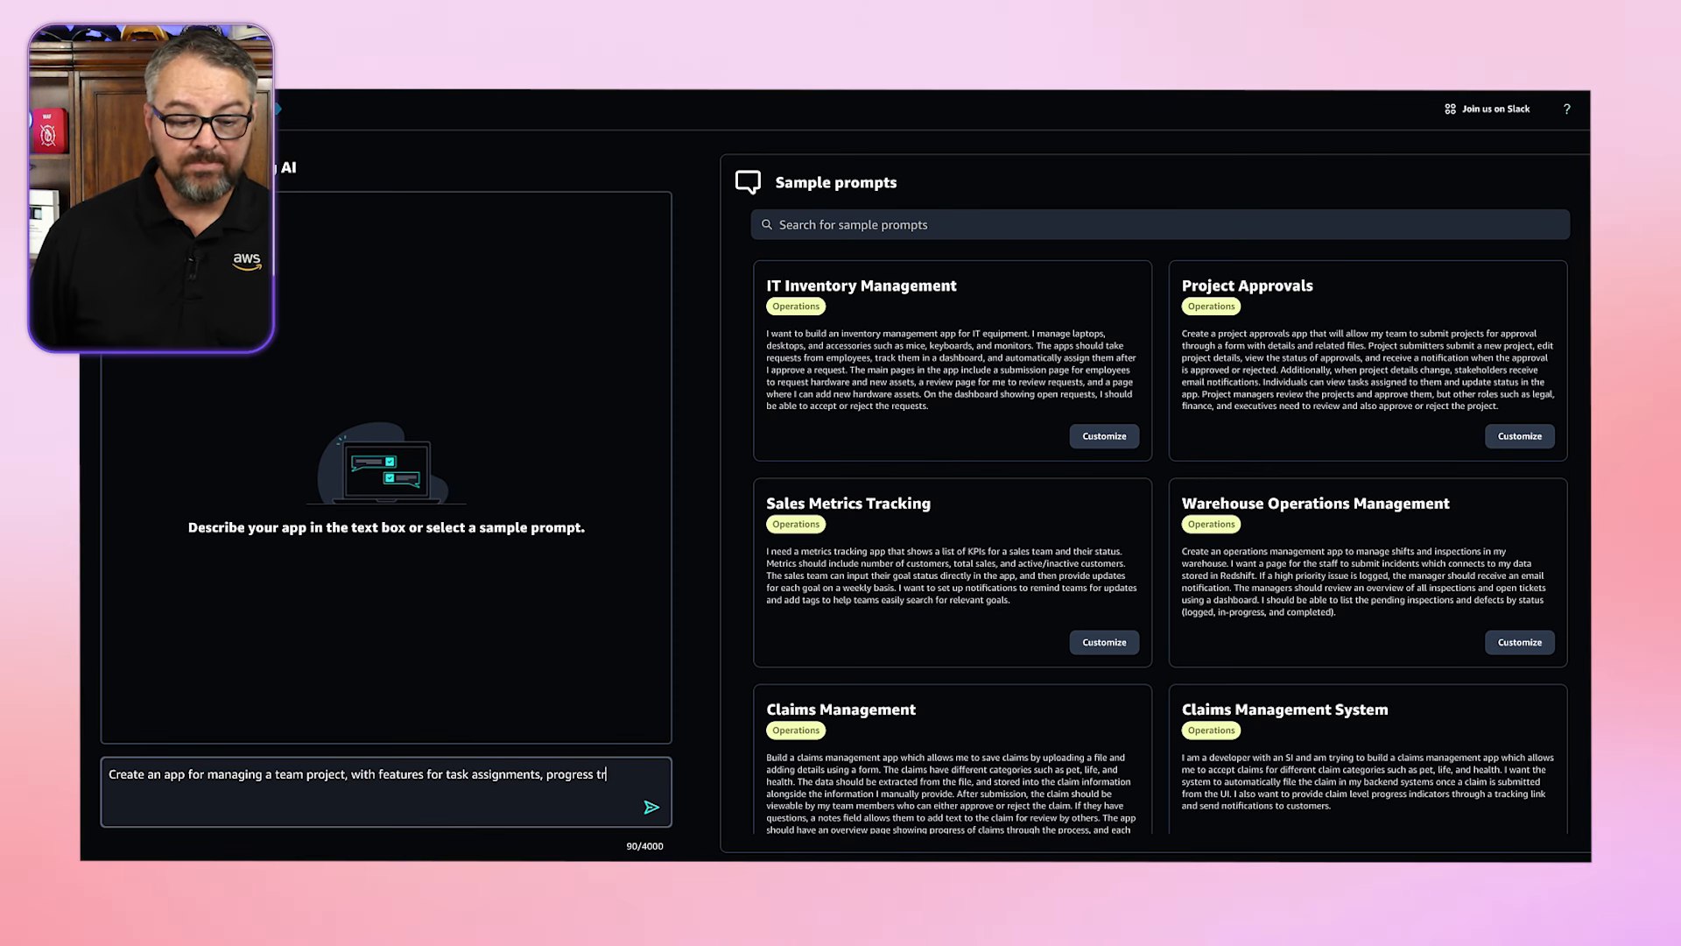
type("acking, and team collaboration via chat.  When documents are shared they shou")
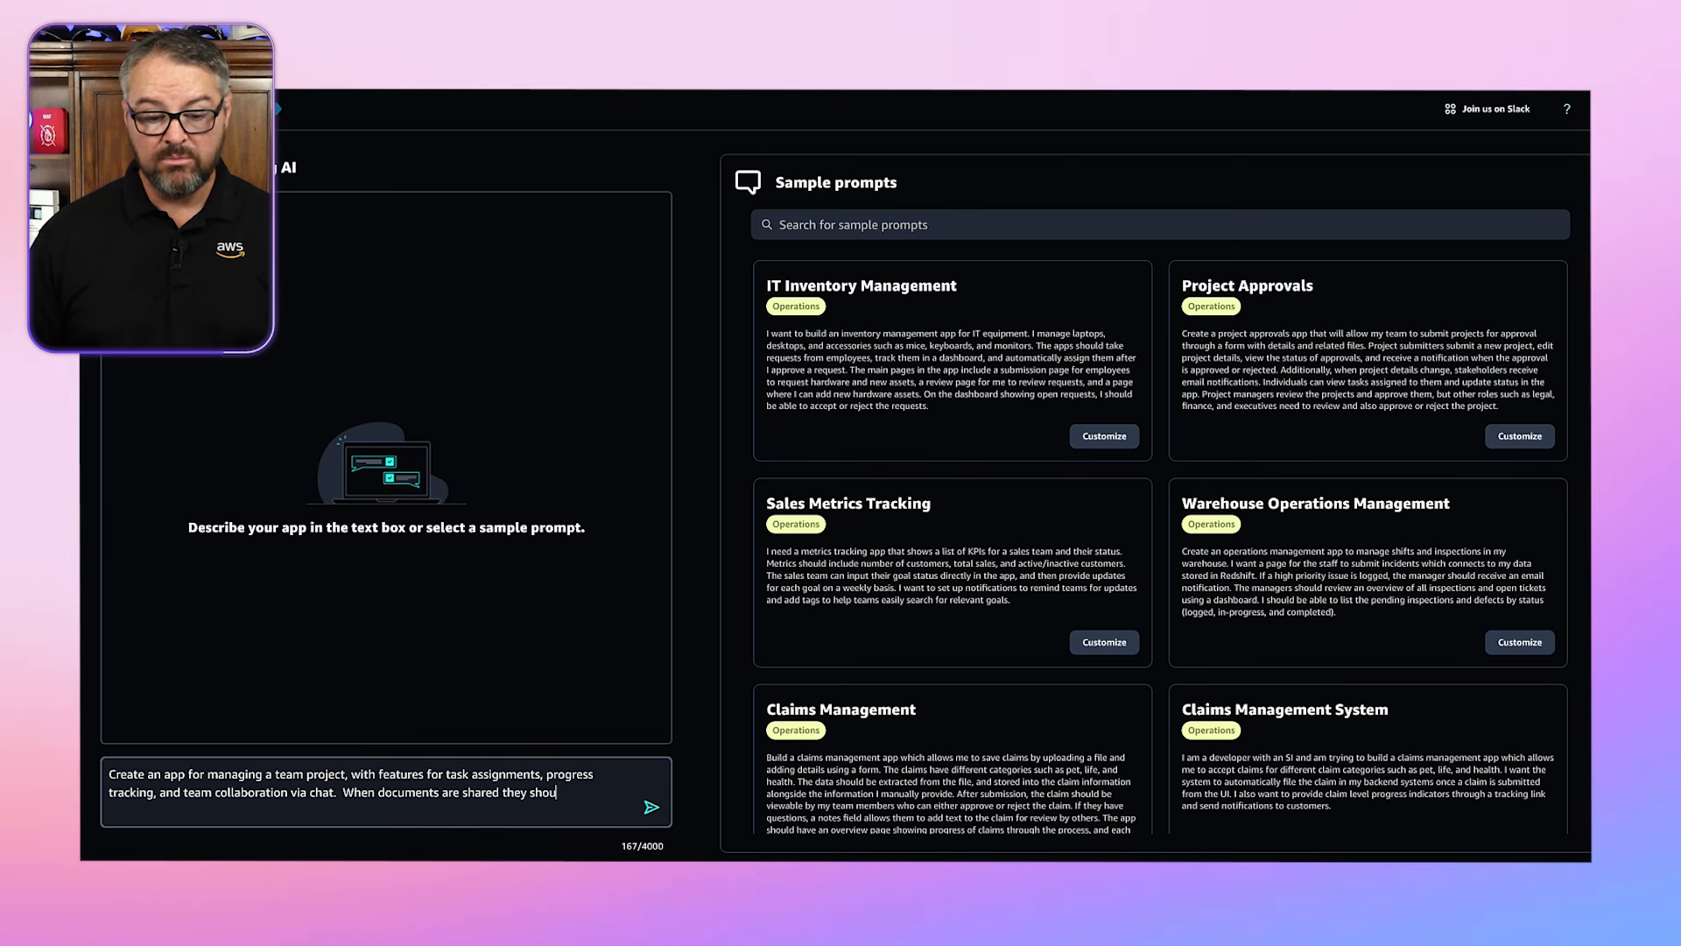
type("oaded to an")
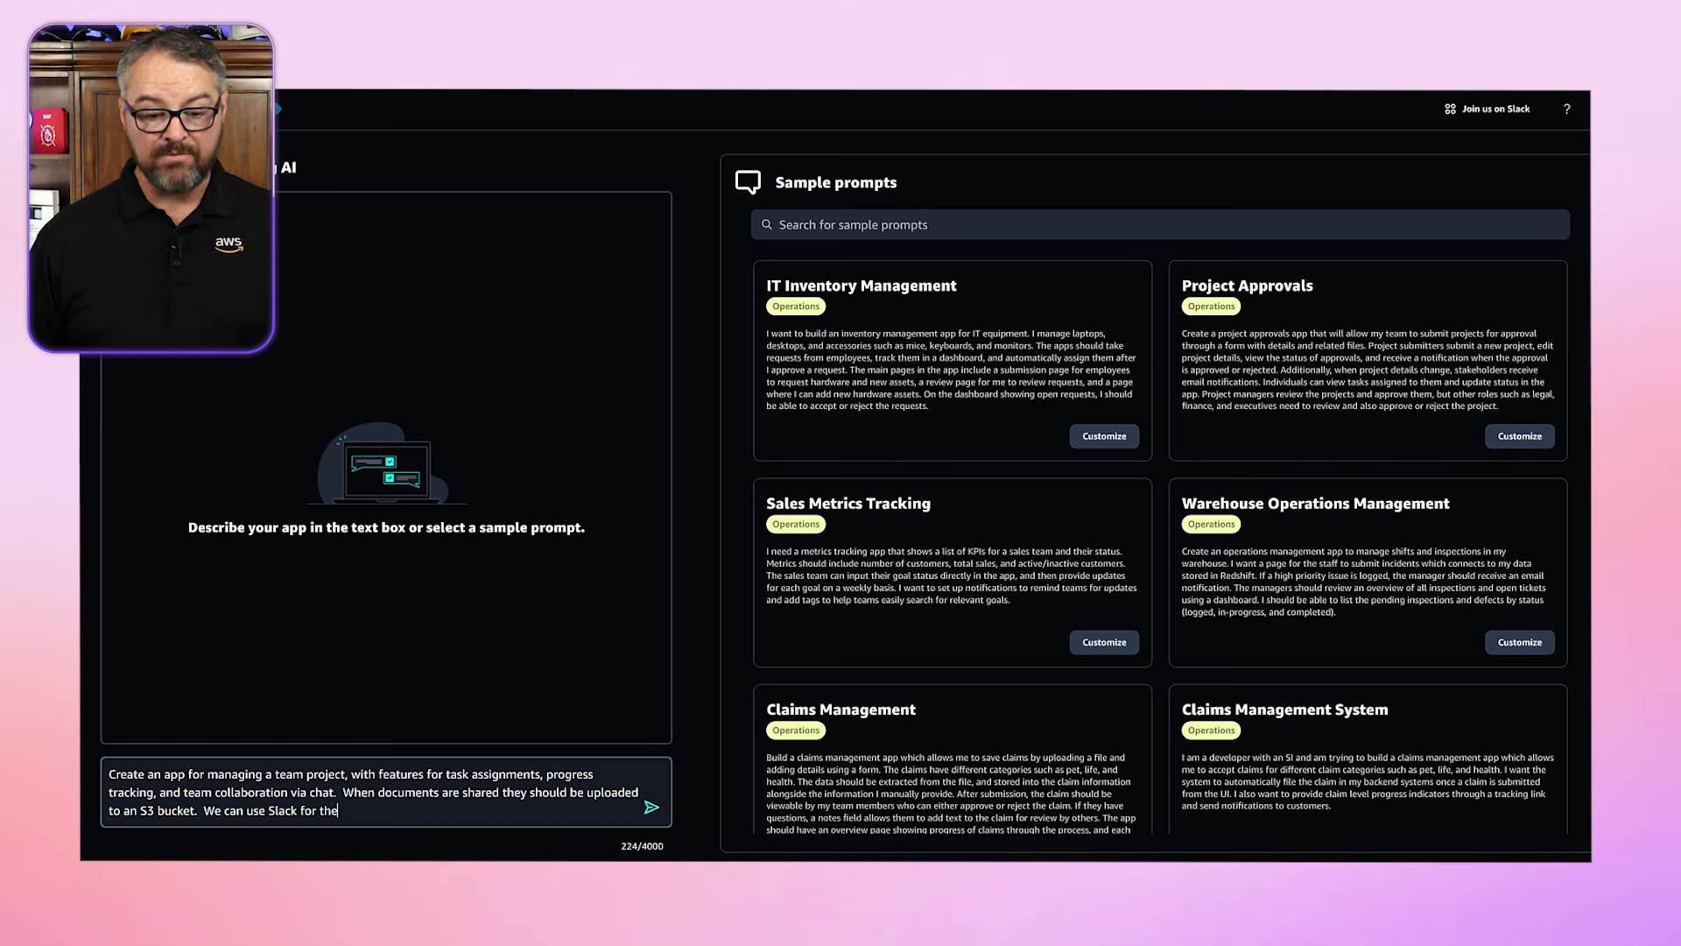
type(" S3 bucket.  We can use Slack for the chat functionality")
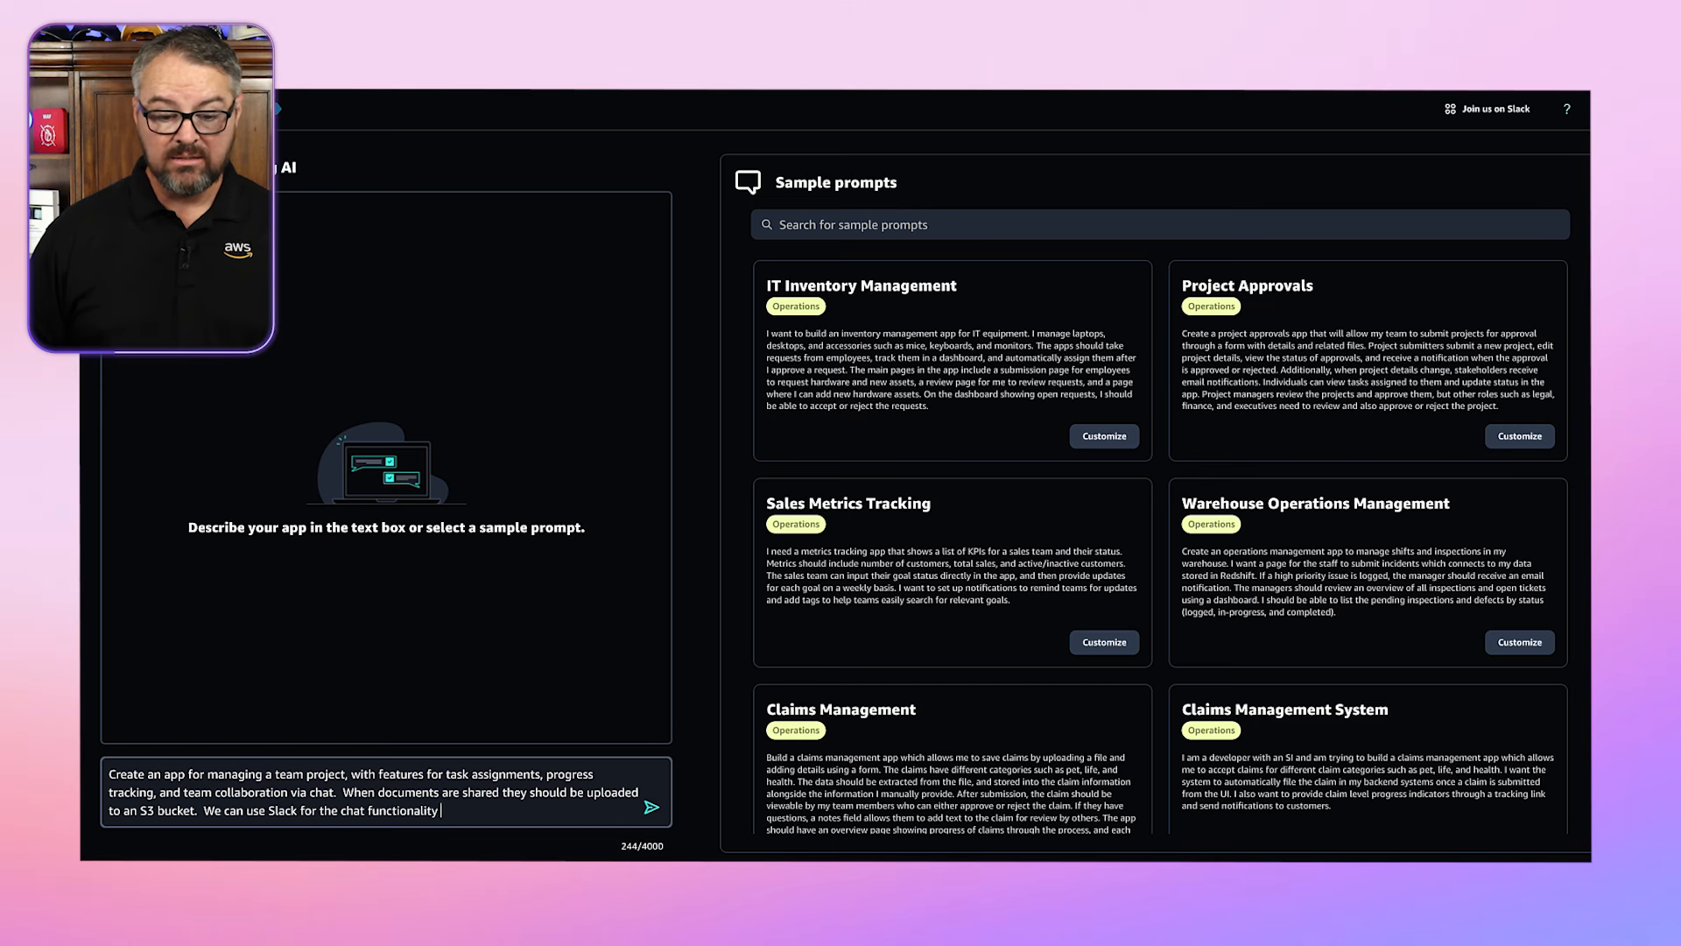
type(" and a task assignme")
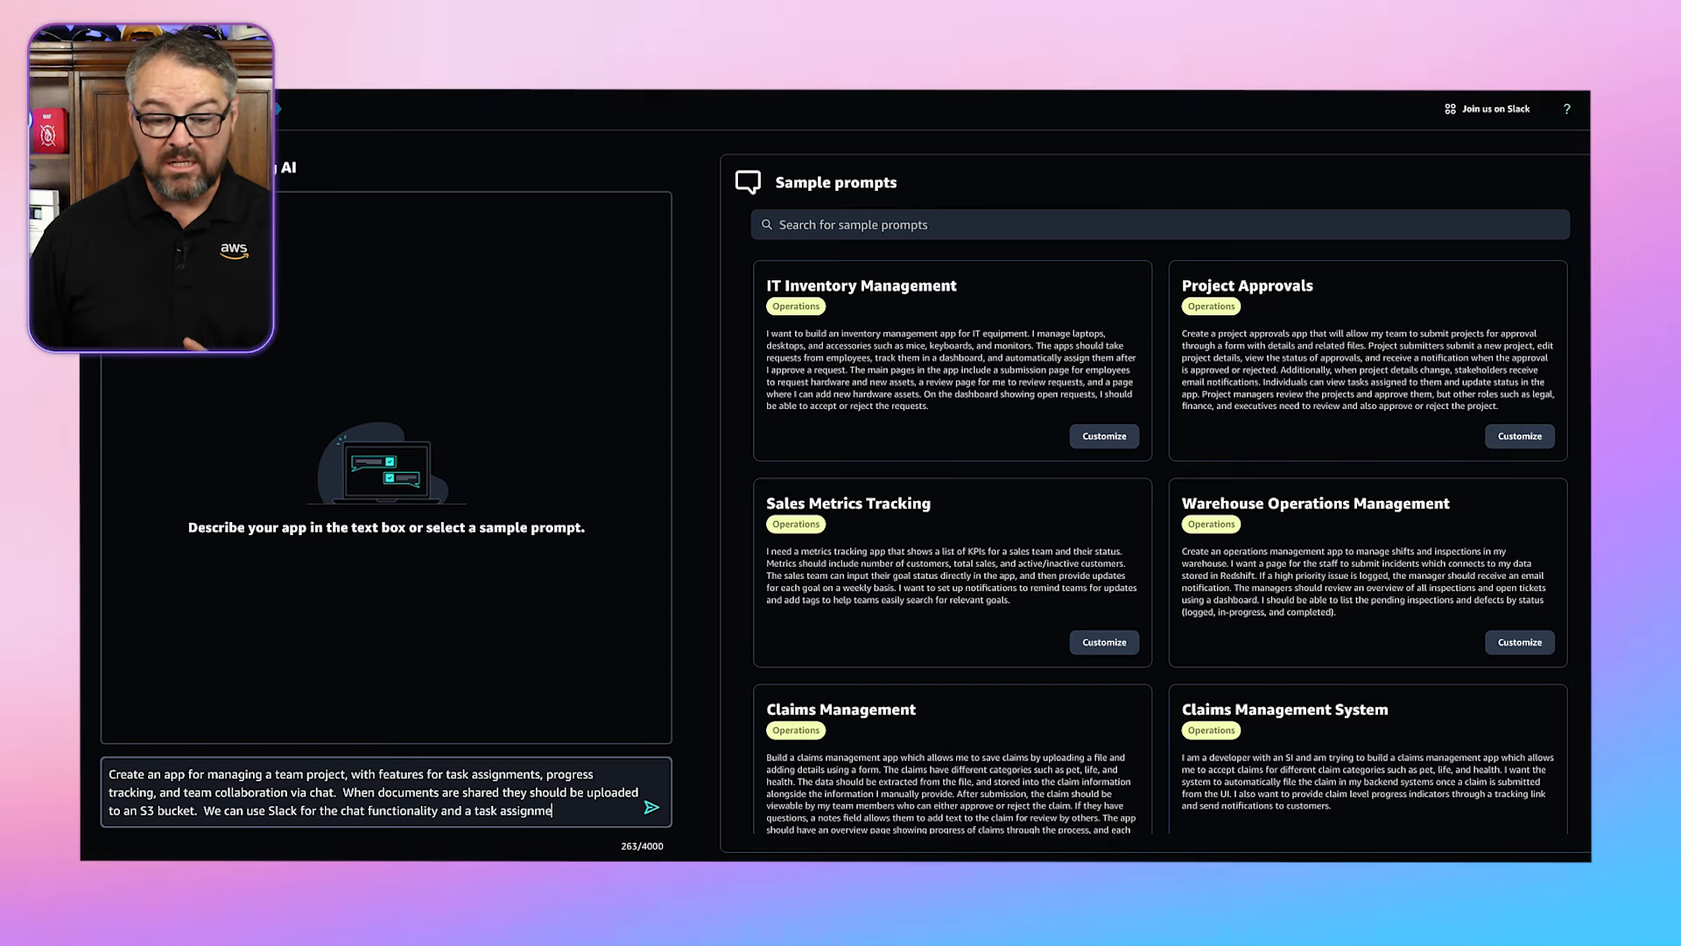
type("nts should be sent ")
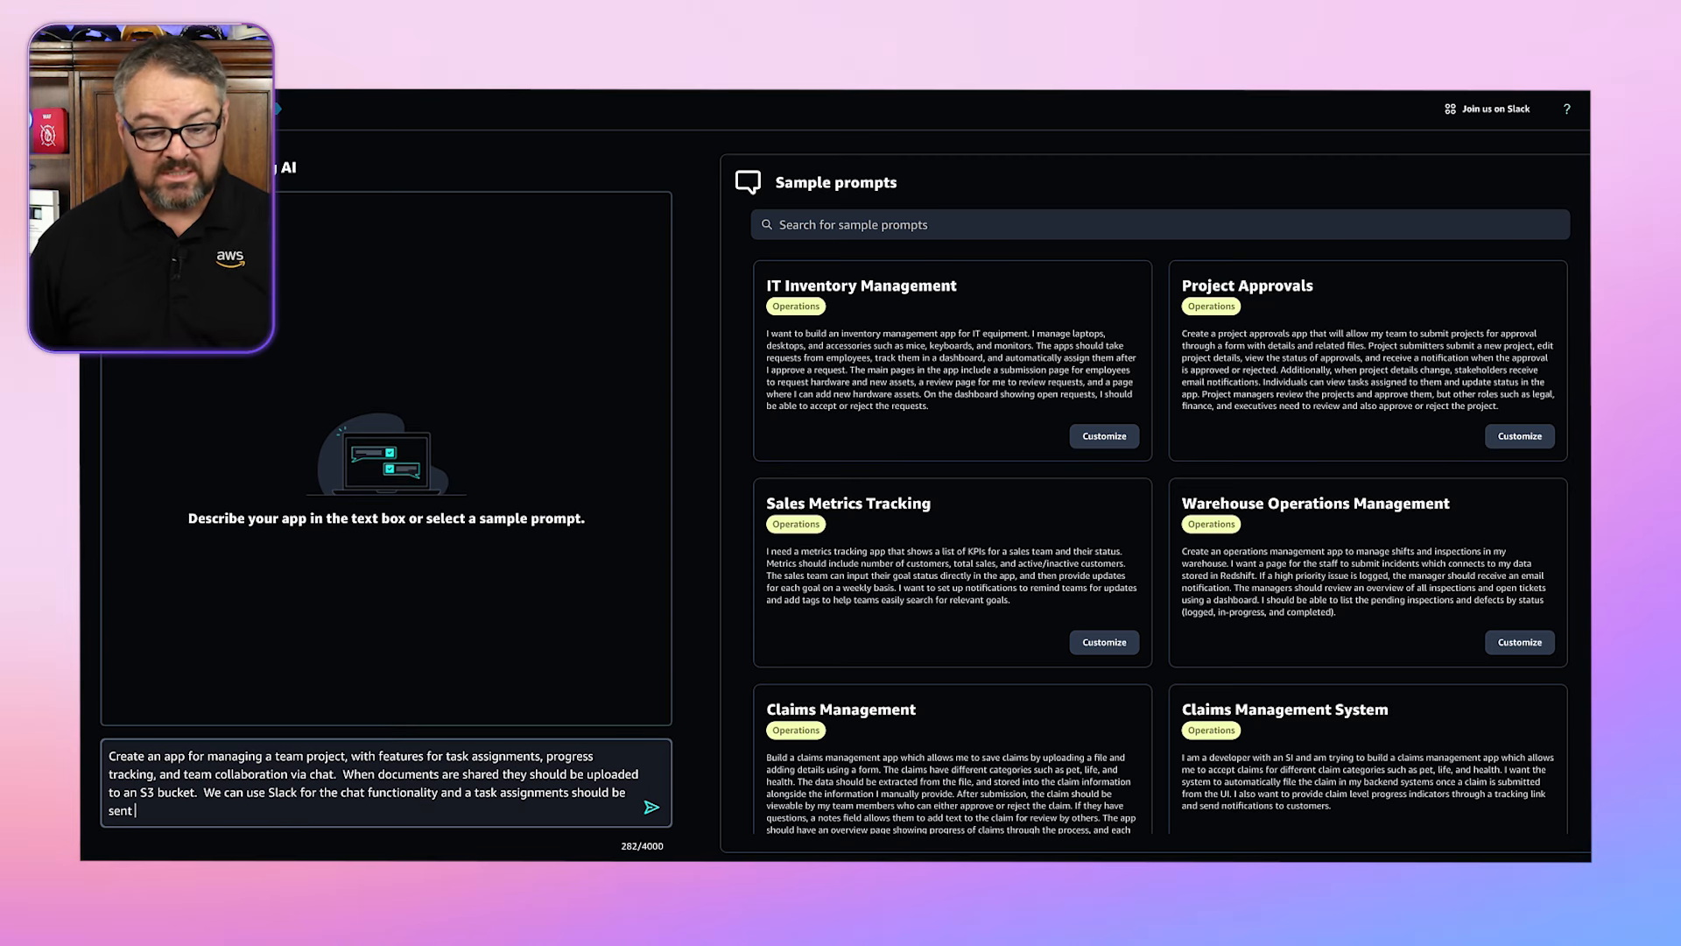
type("to a specific slack channel.")
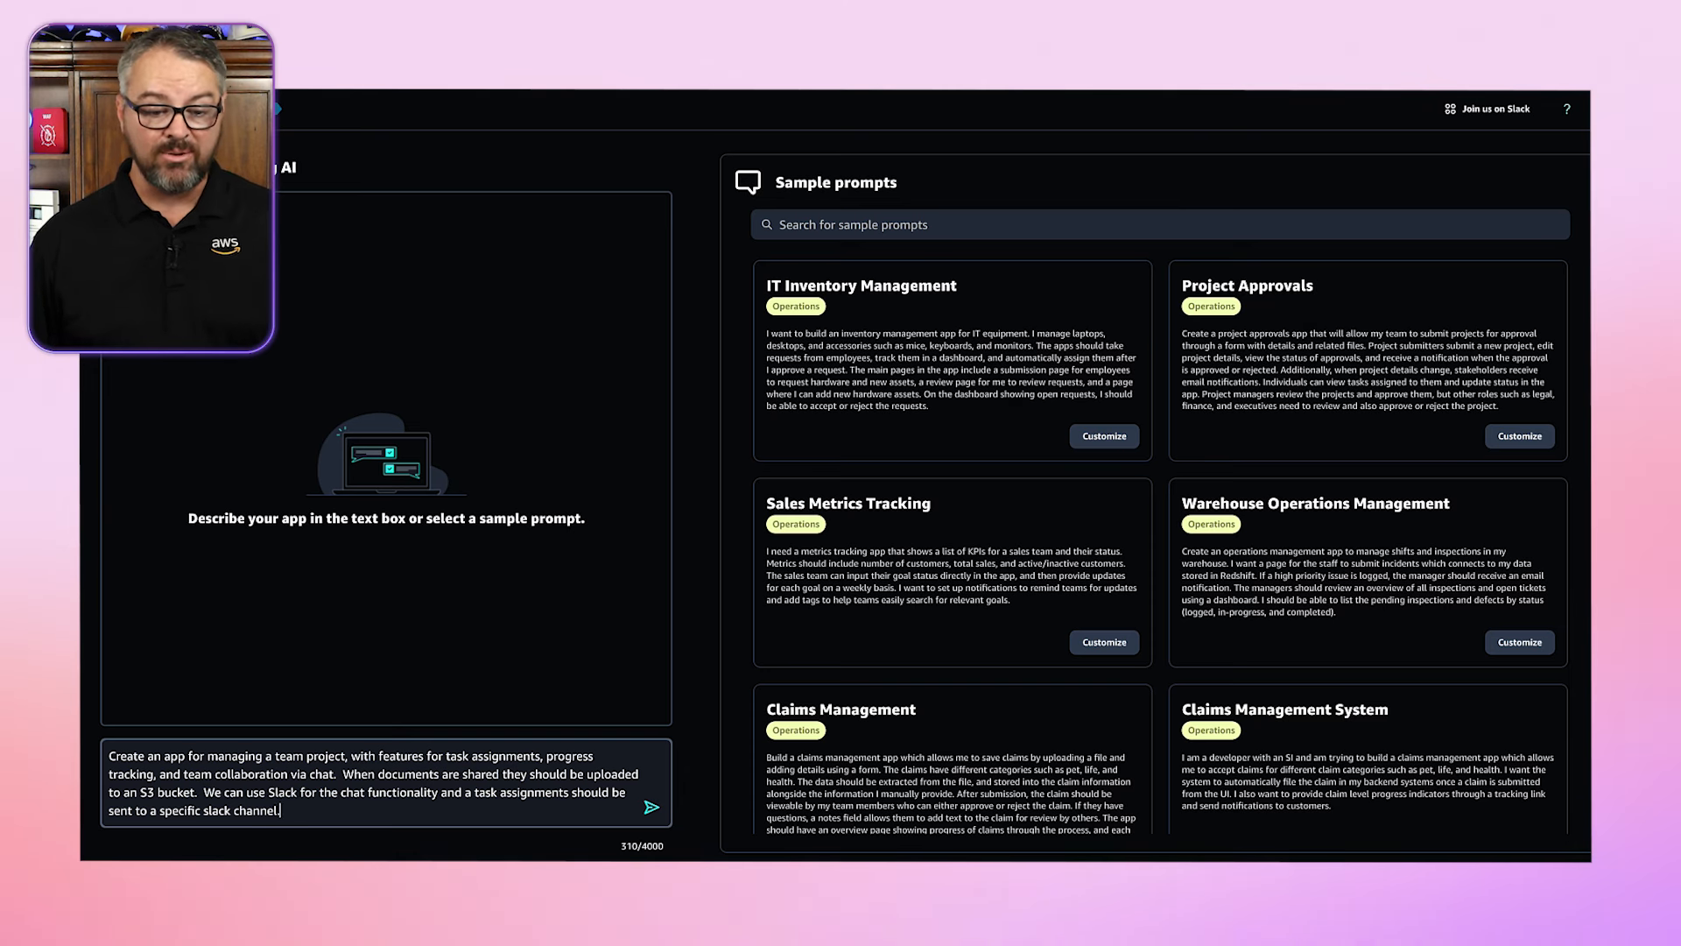
left_click(651, 808)
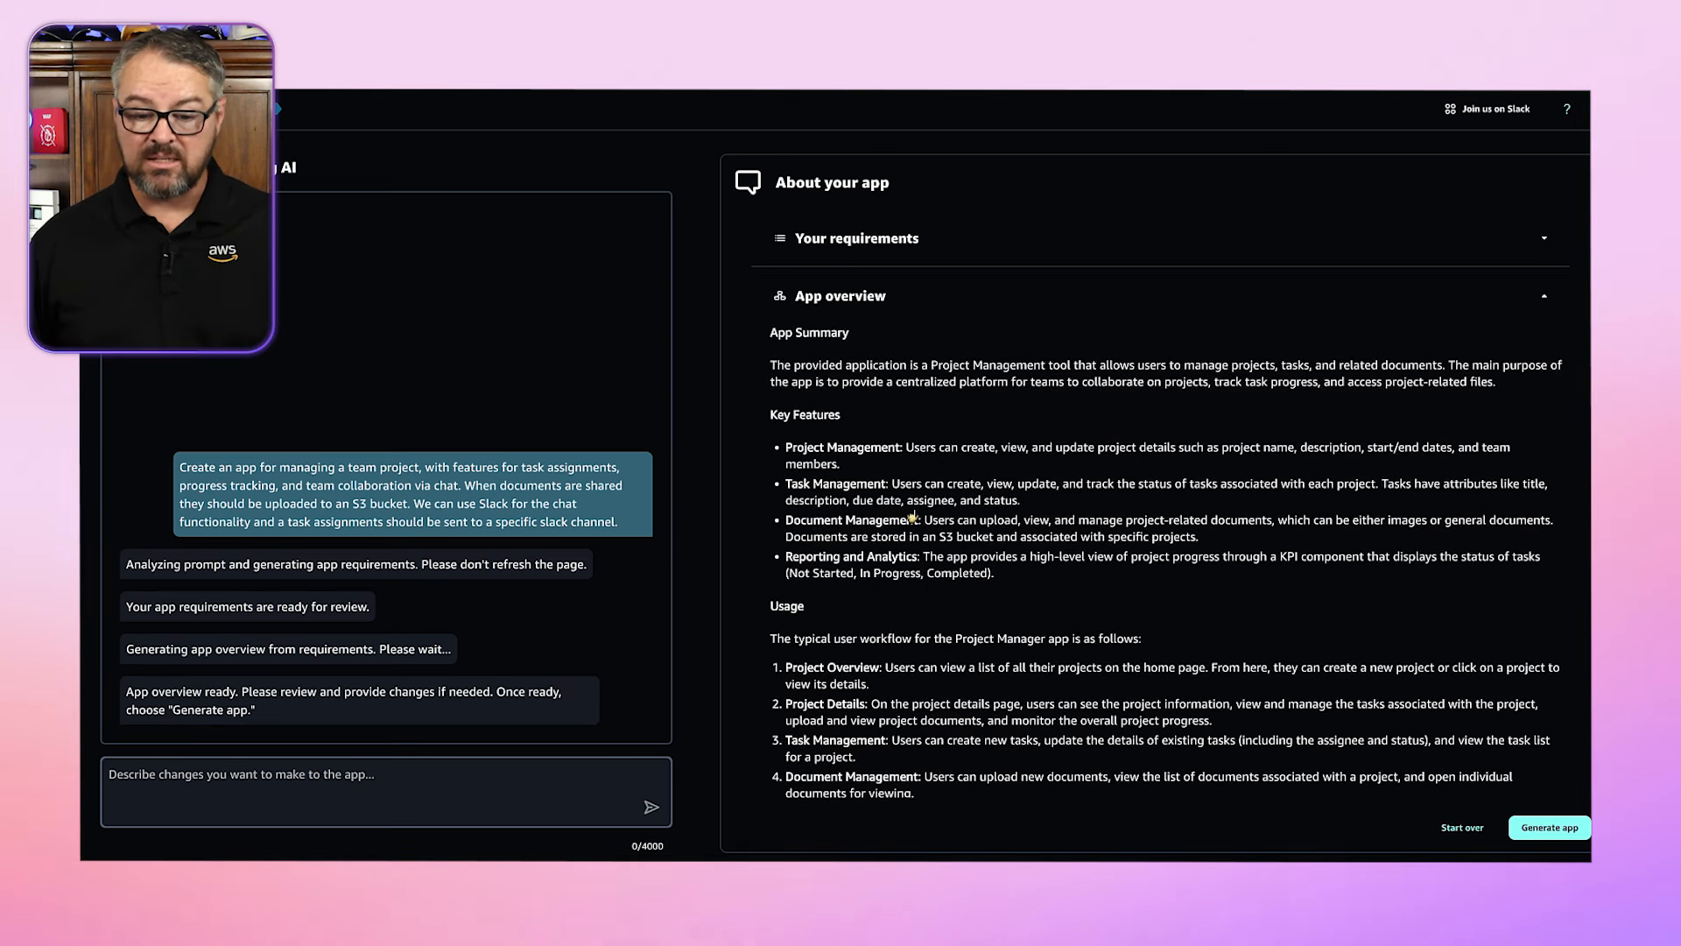
Step: Review the app overview and the full requirements, including use cases, user flow, data sources and existing data sources
scroll(913, 514, "down", 1)
scroll(914, 514, "down", 1)
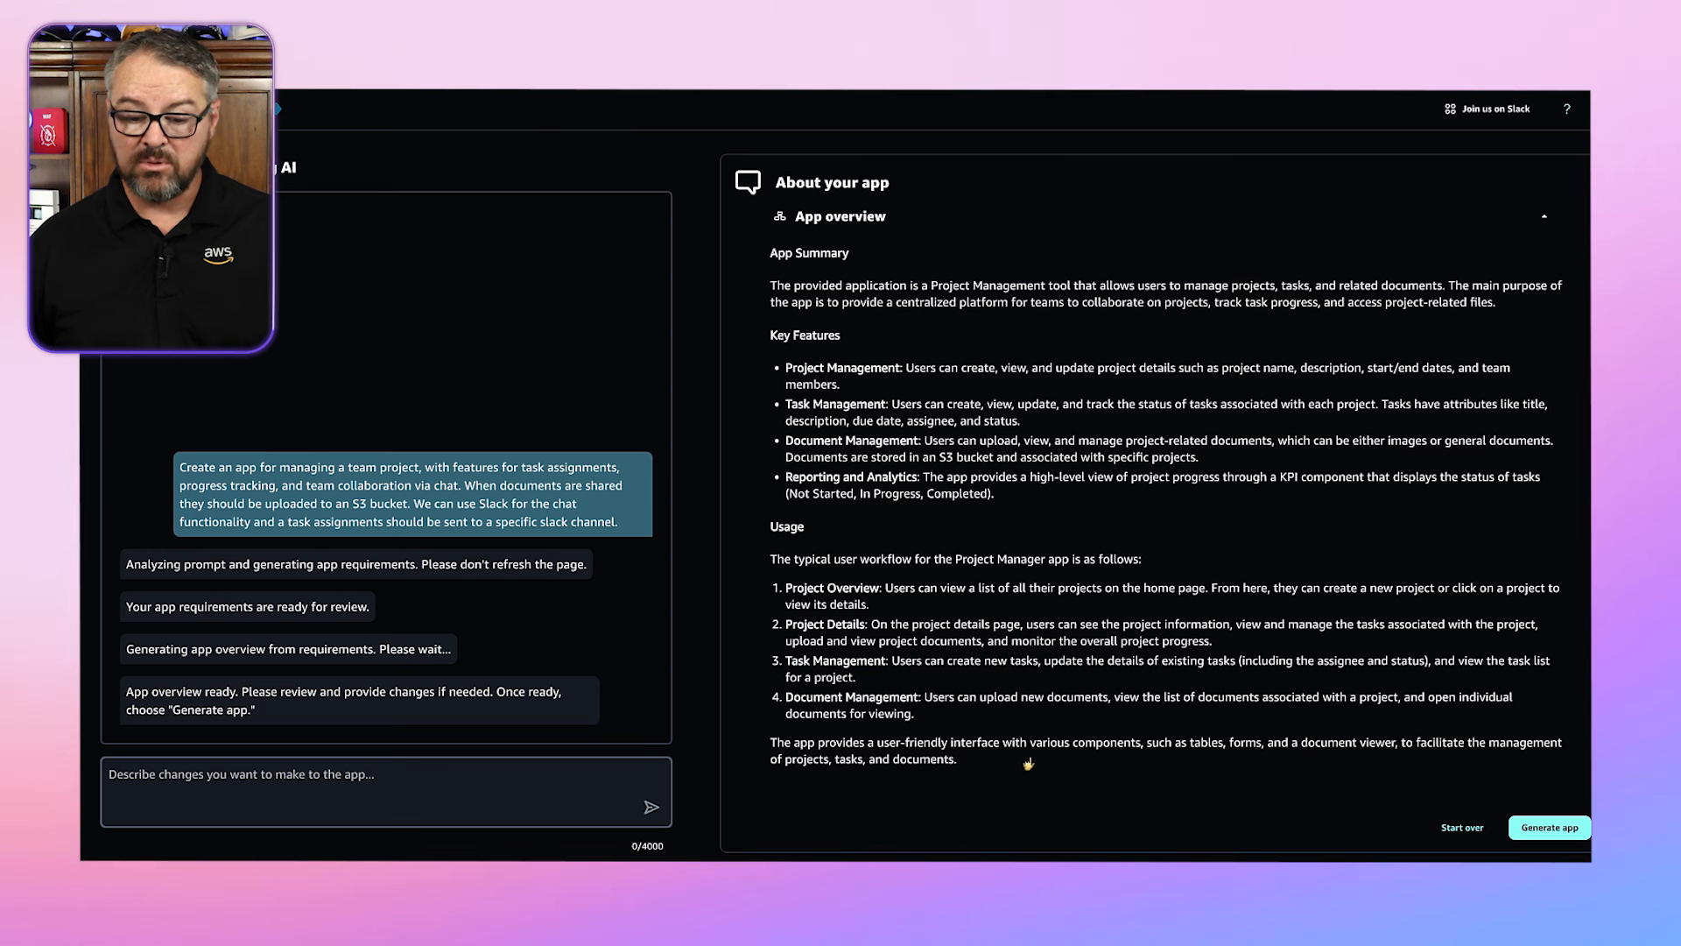
scroll(1032, 756, "up", 2)
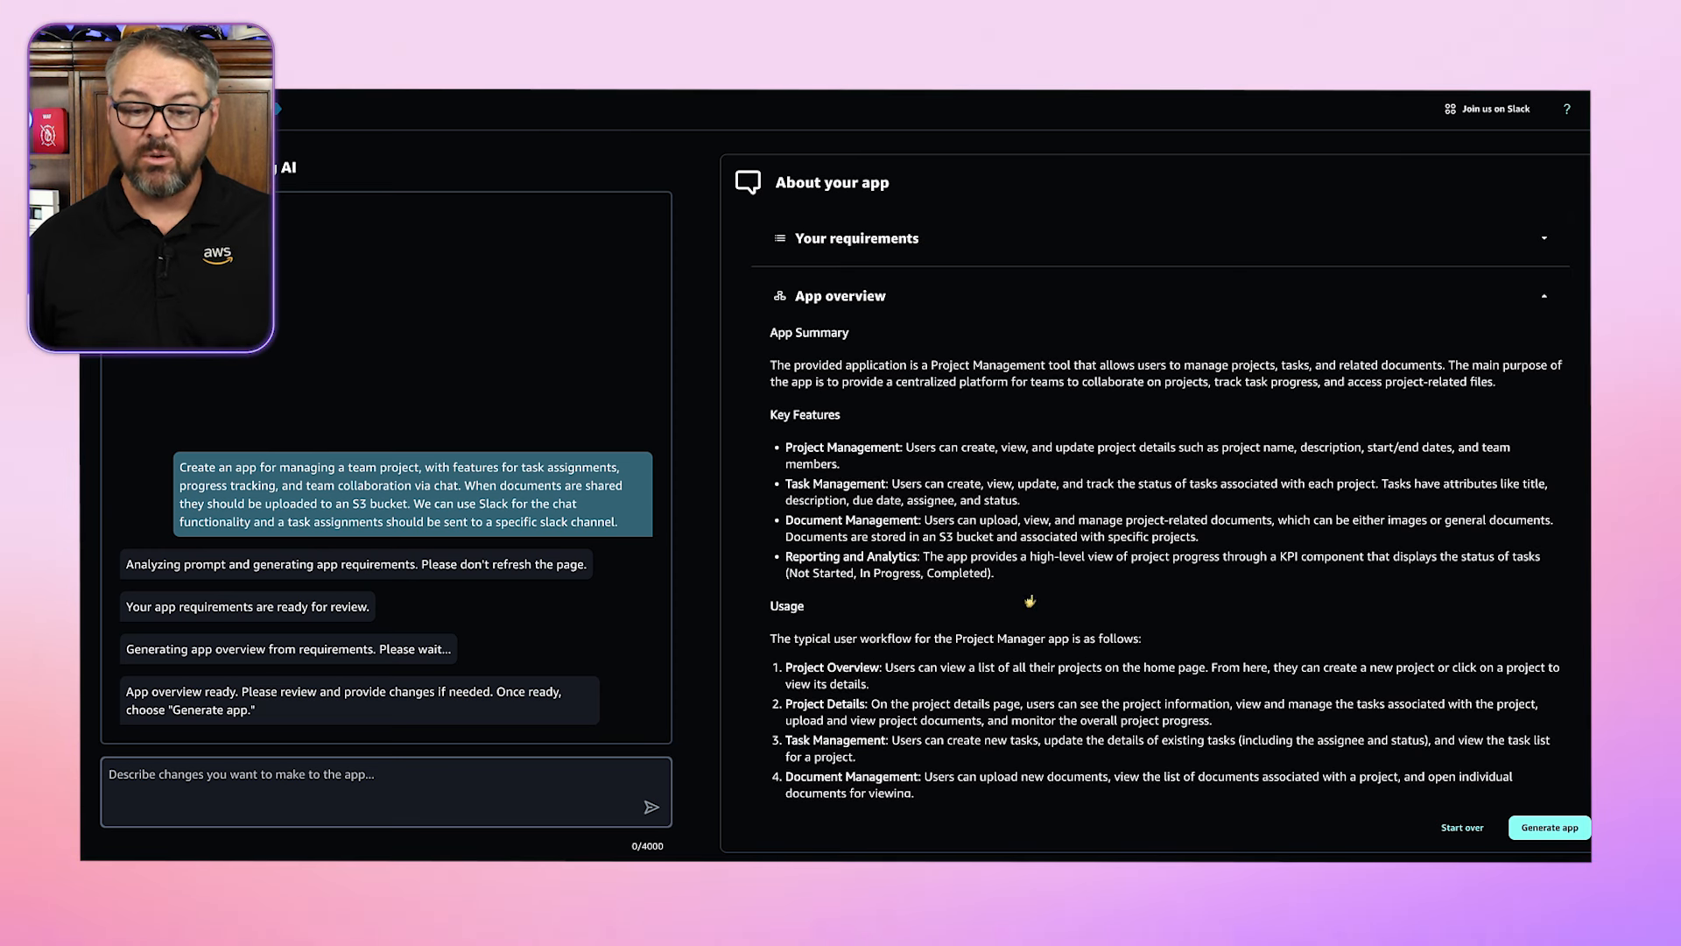
left_click(848, 239)
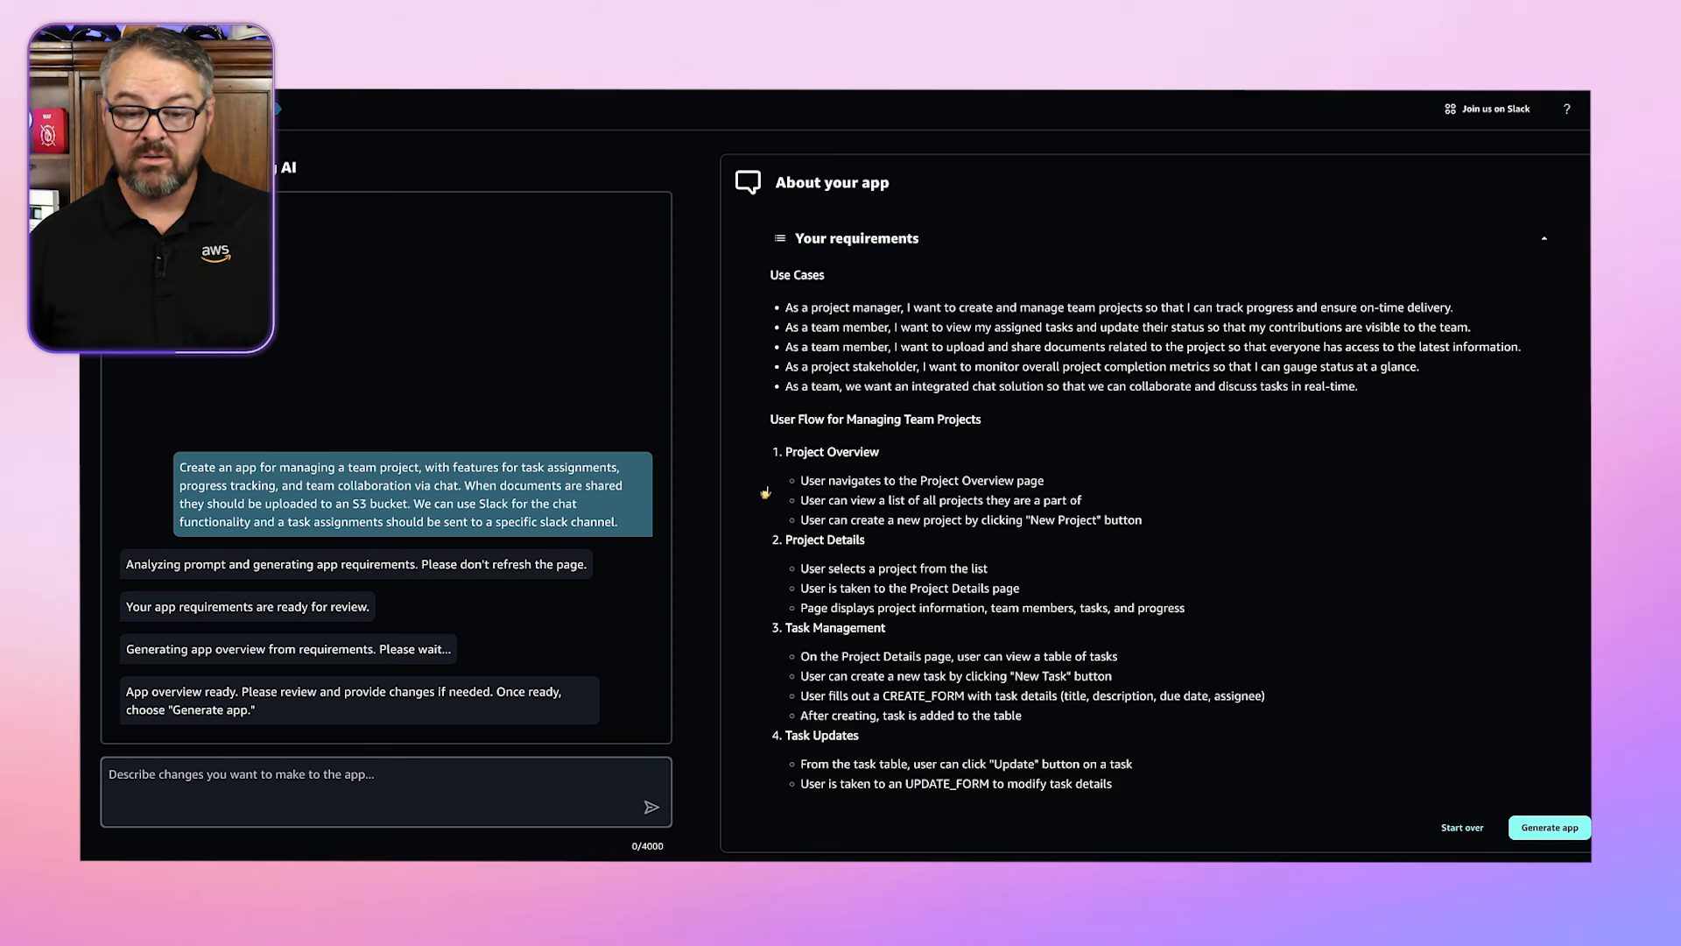
scroll(760, 514, "down", 1)
scroll(760, 514, "down", 5)
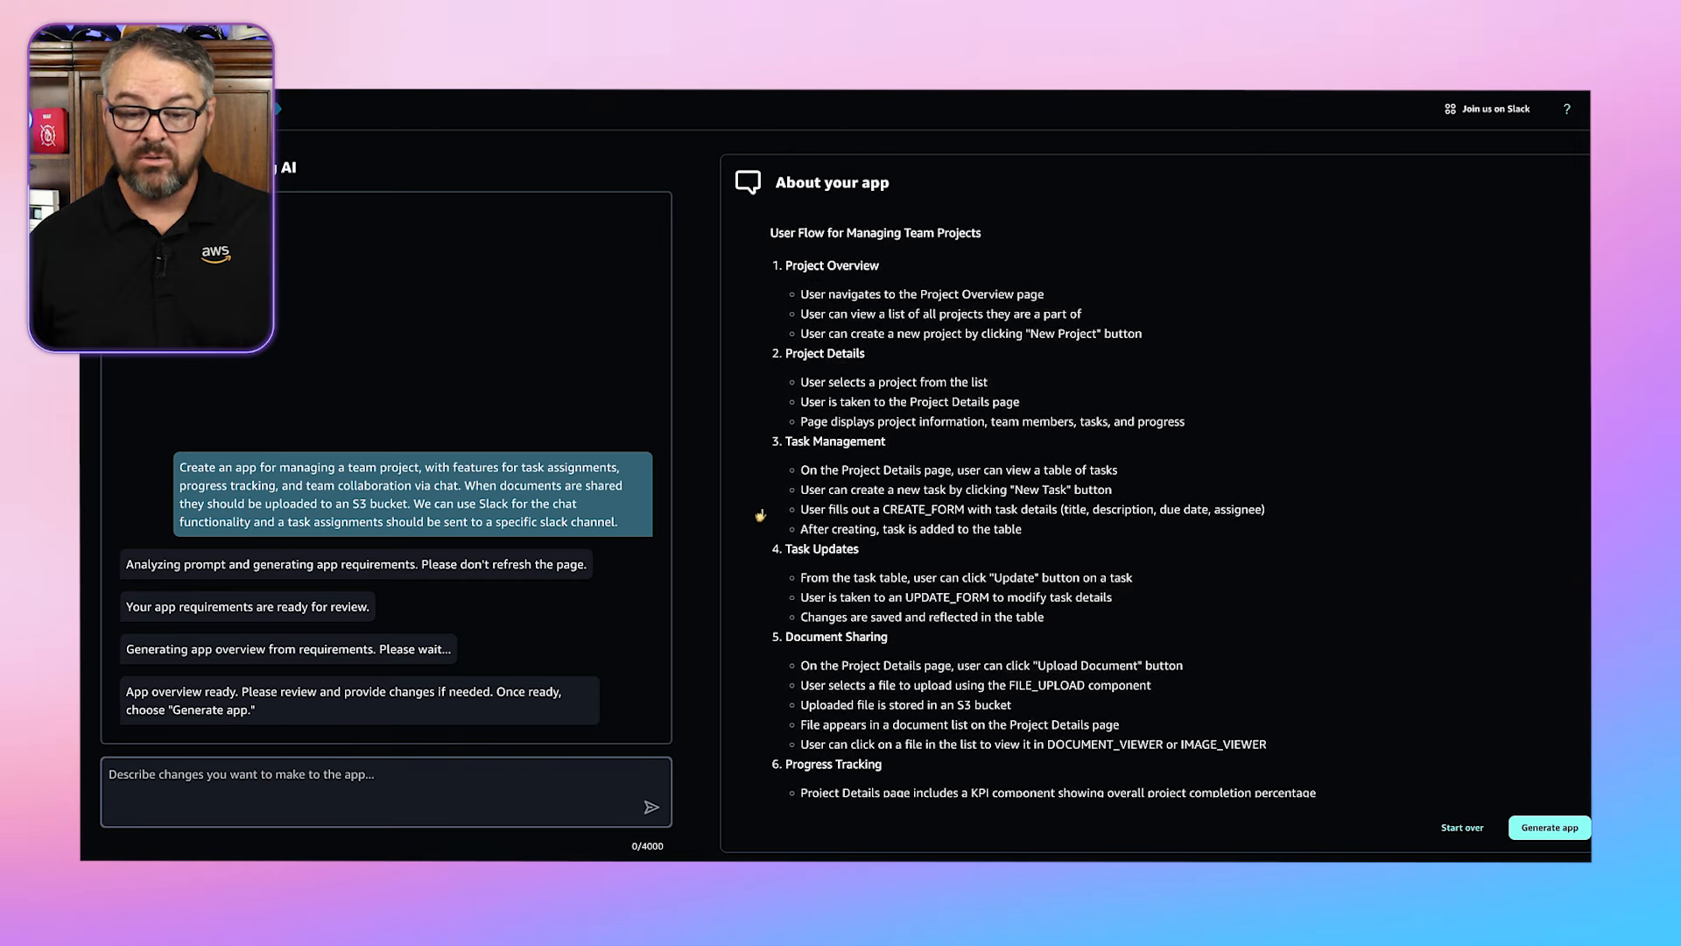
scroll(760, 515, "down", 5)
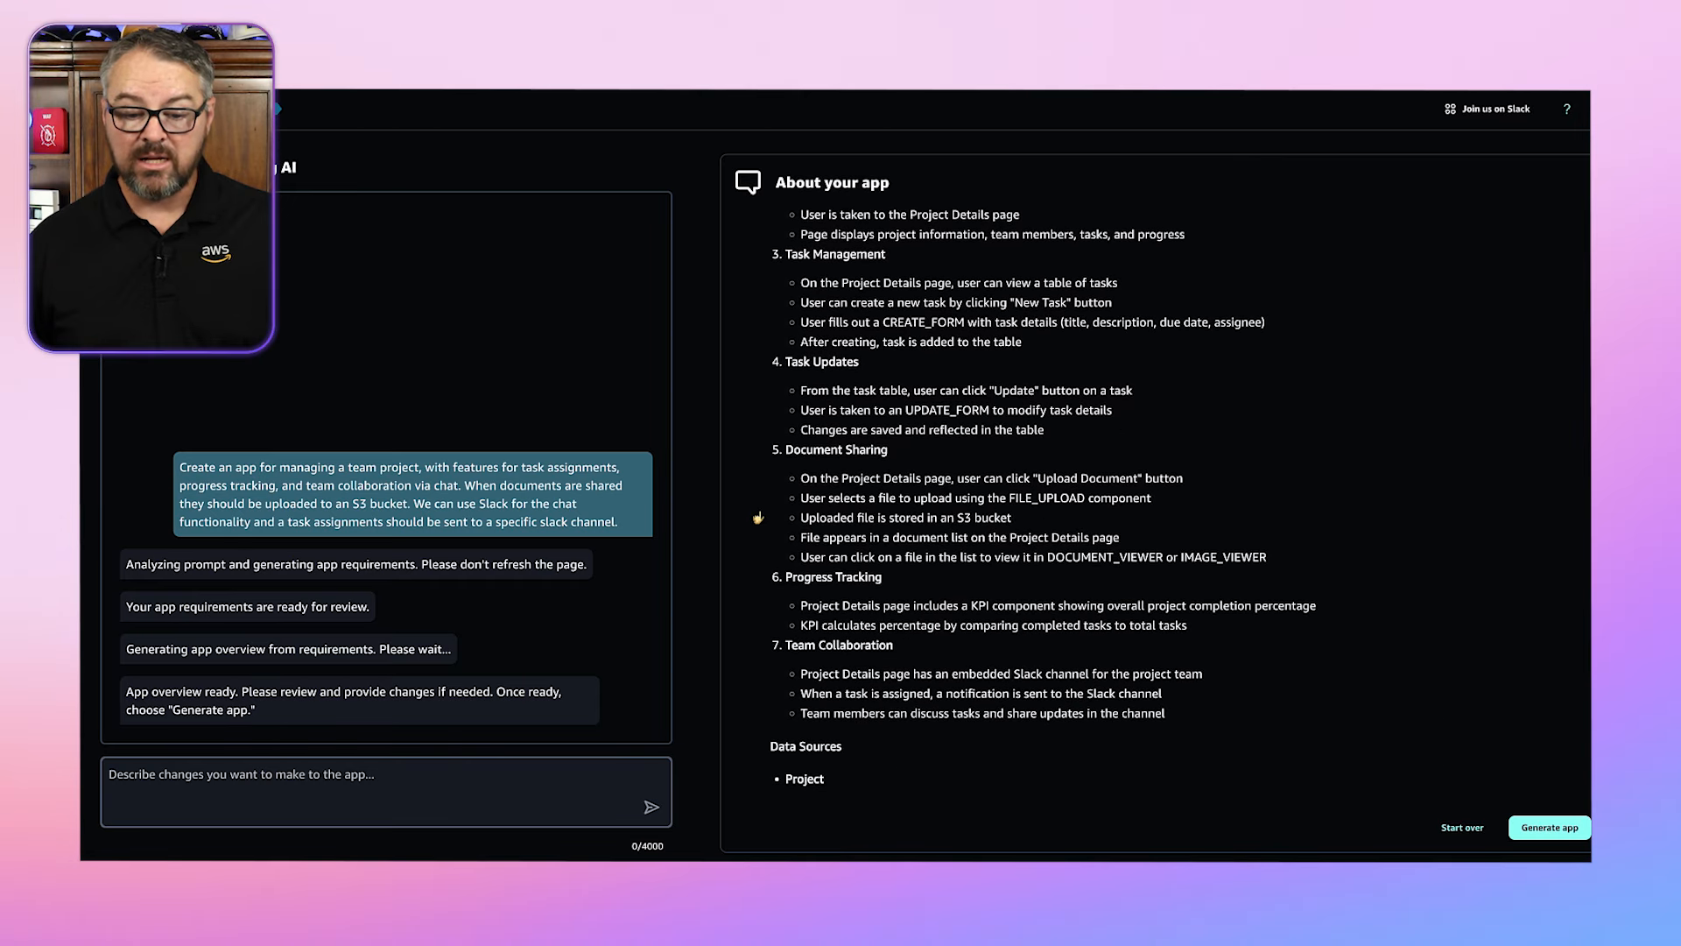
scroll(758, 531, "down", 3)
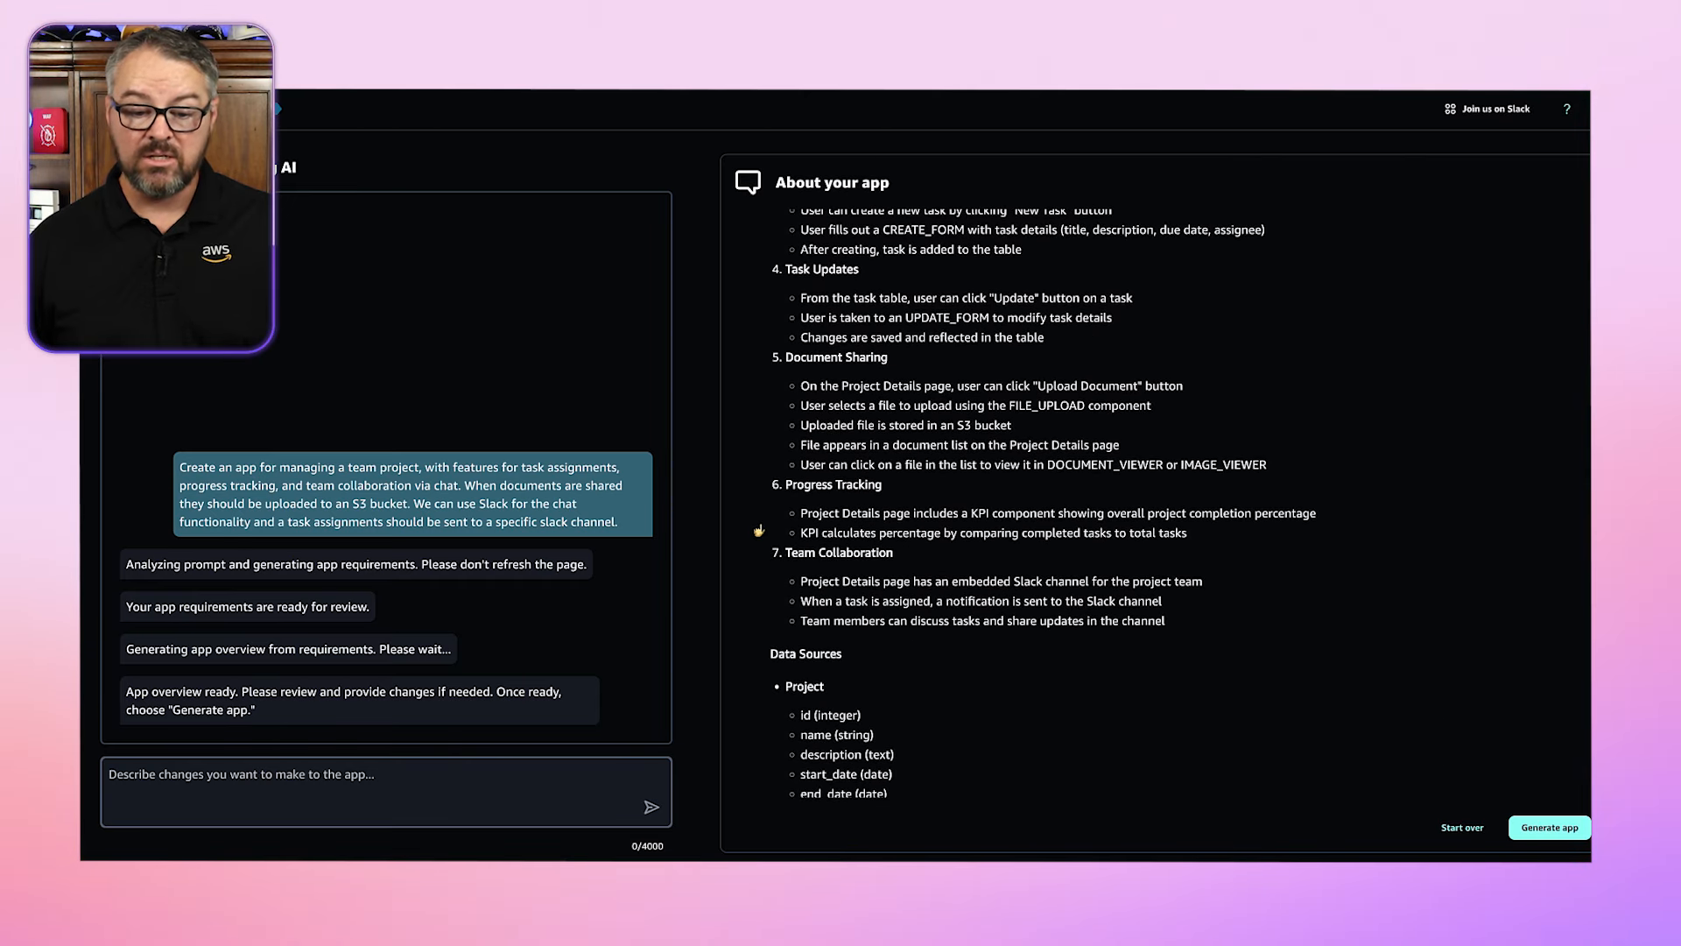
scroll(756, 536, "down", 4)
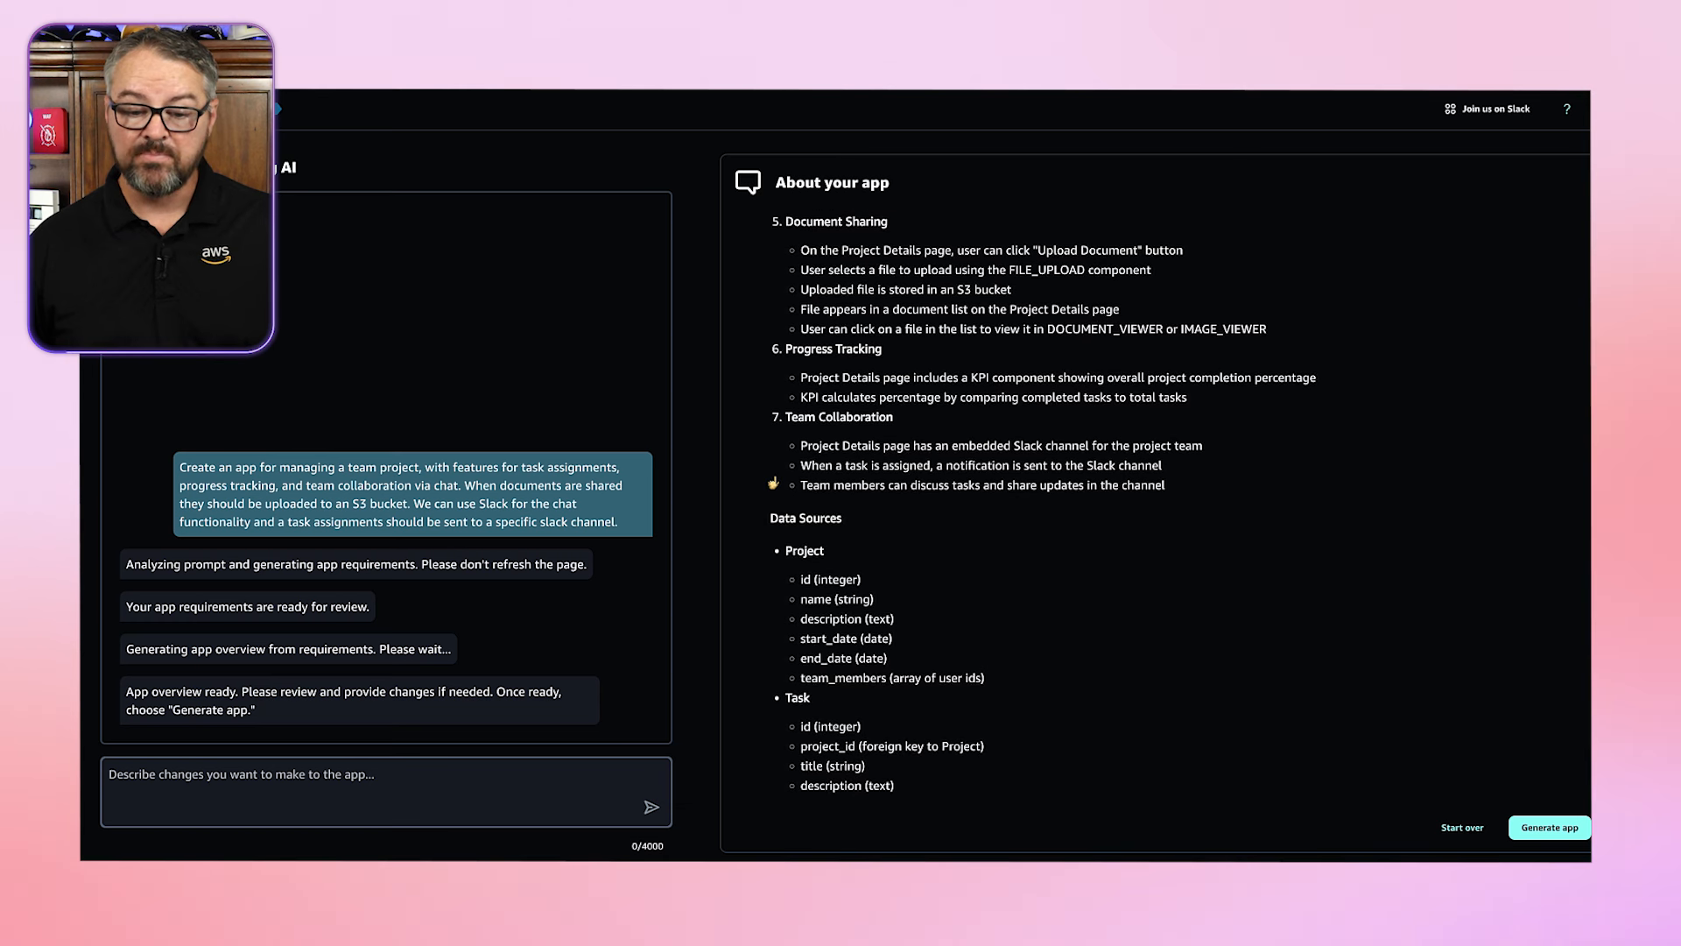
scroll(769, 486, "down", 15)
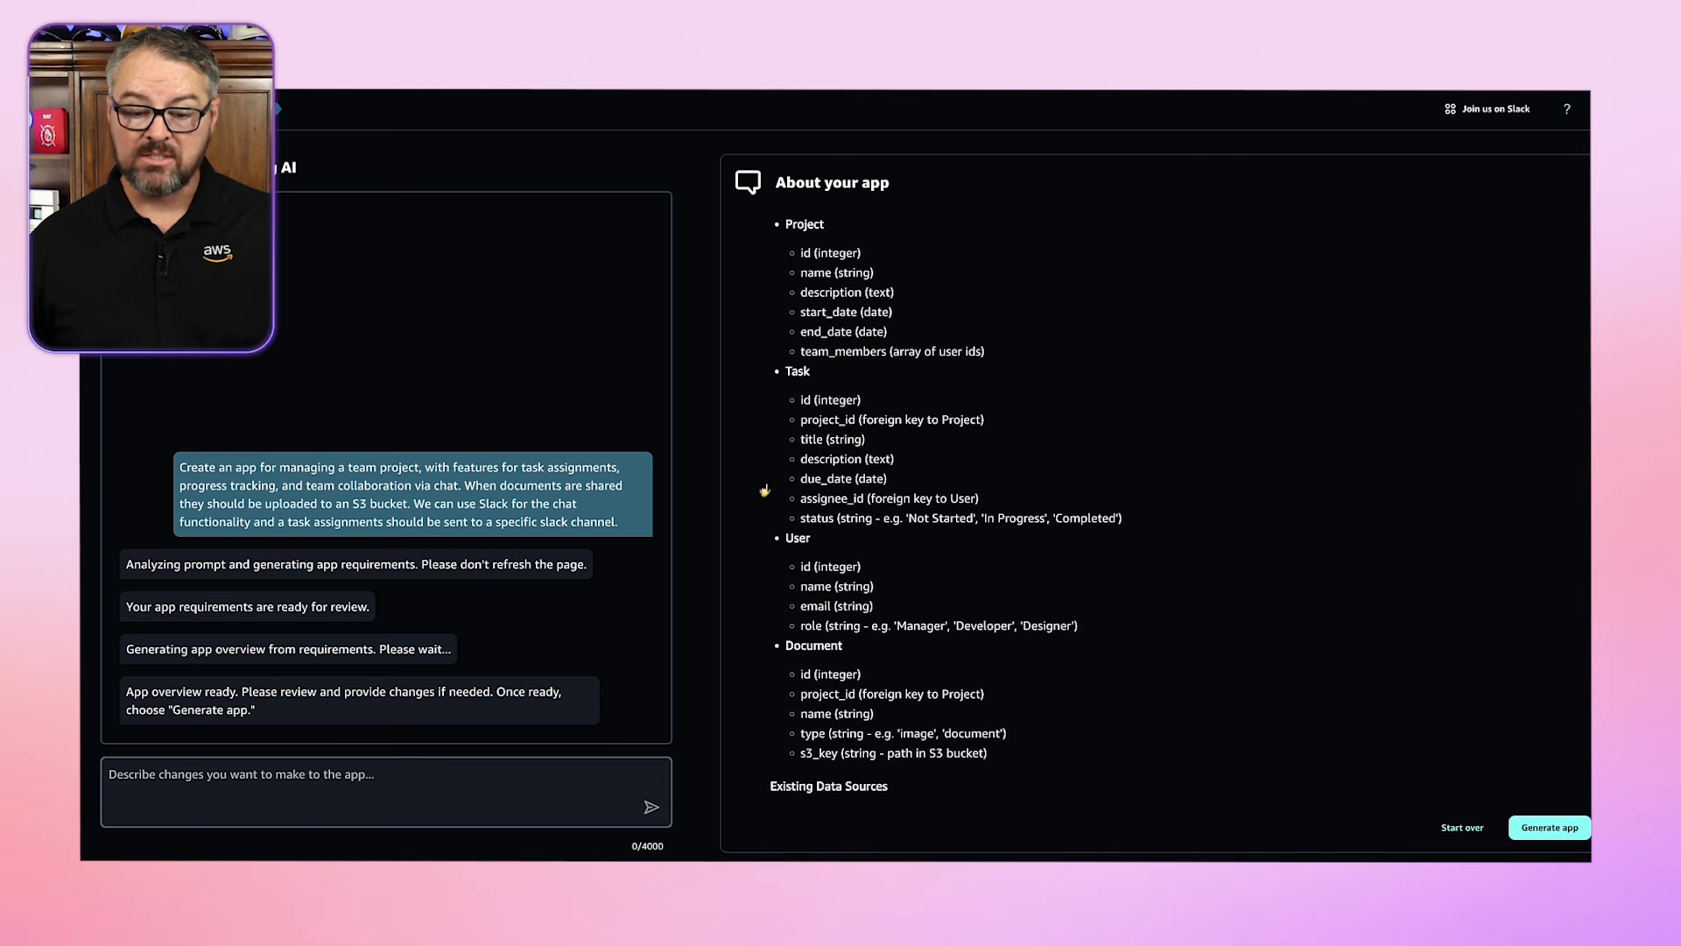
scroll(765, 490, "down", 2)
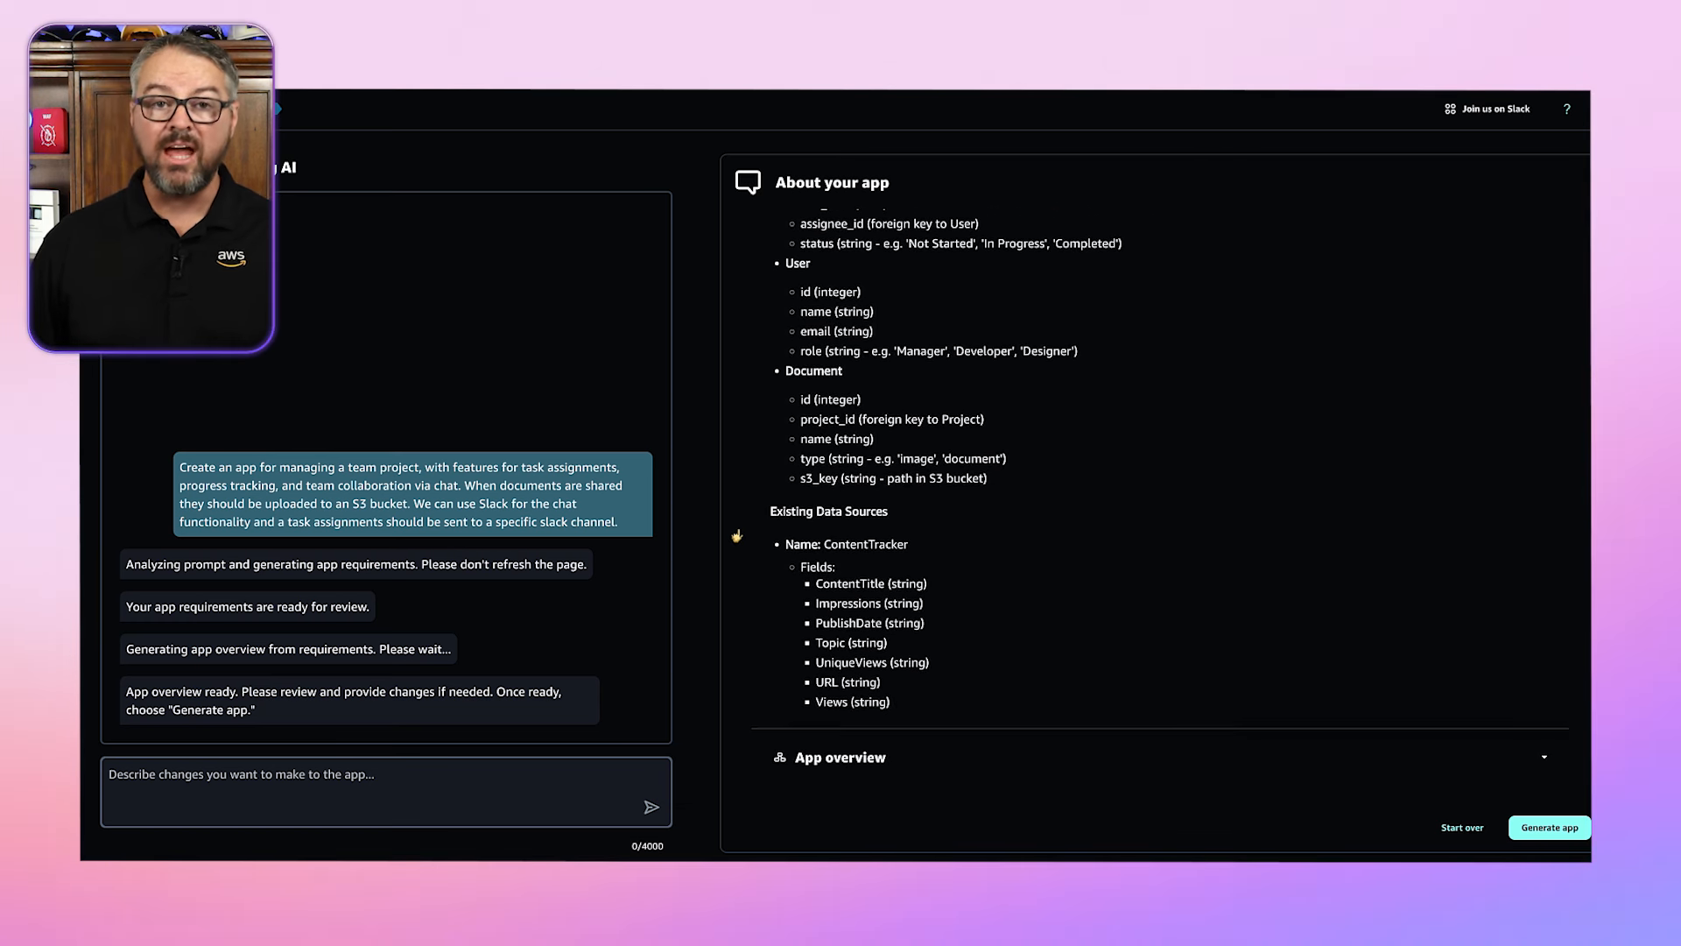
Step: Generate the team project app from the reviewed requirements and overview
left_click(1552, 829)
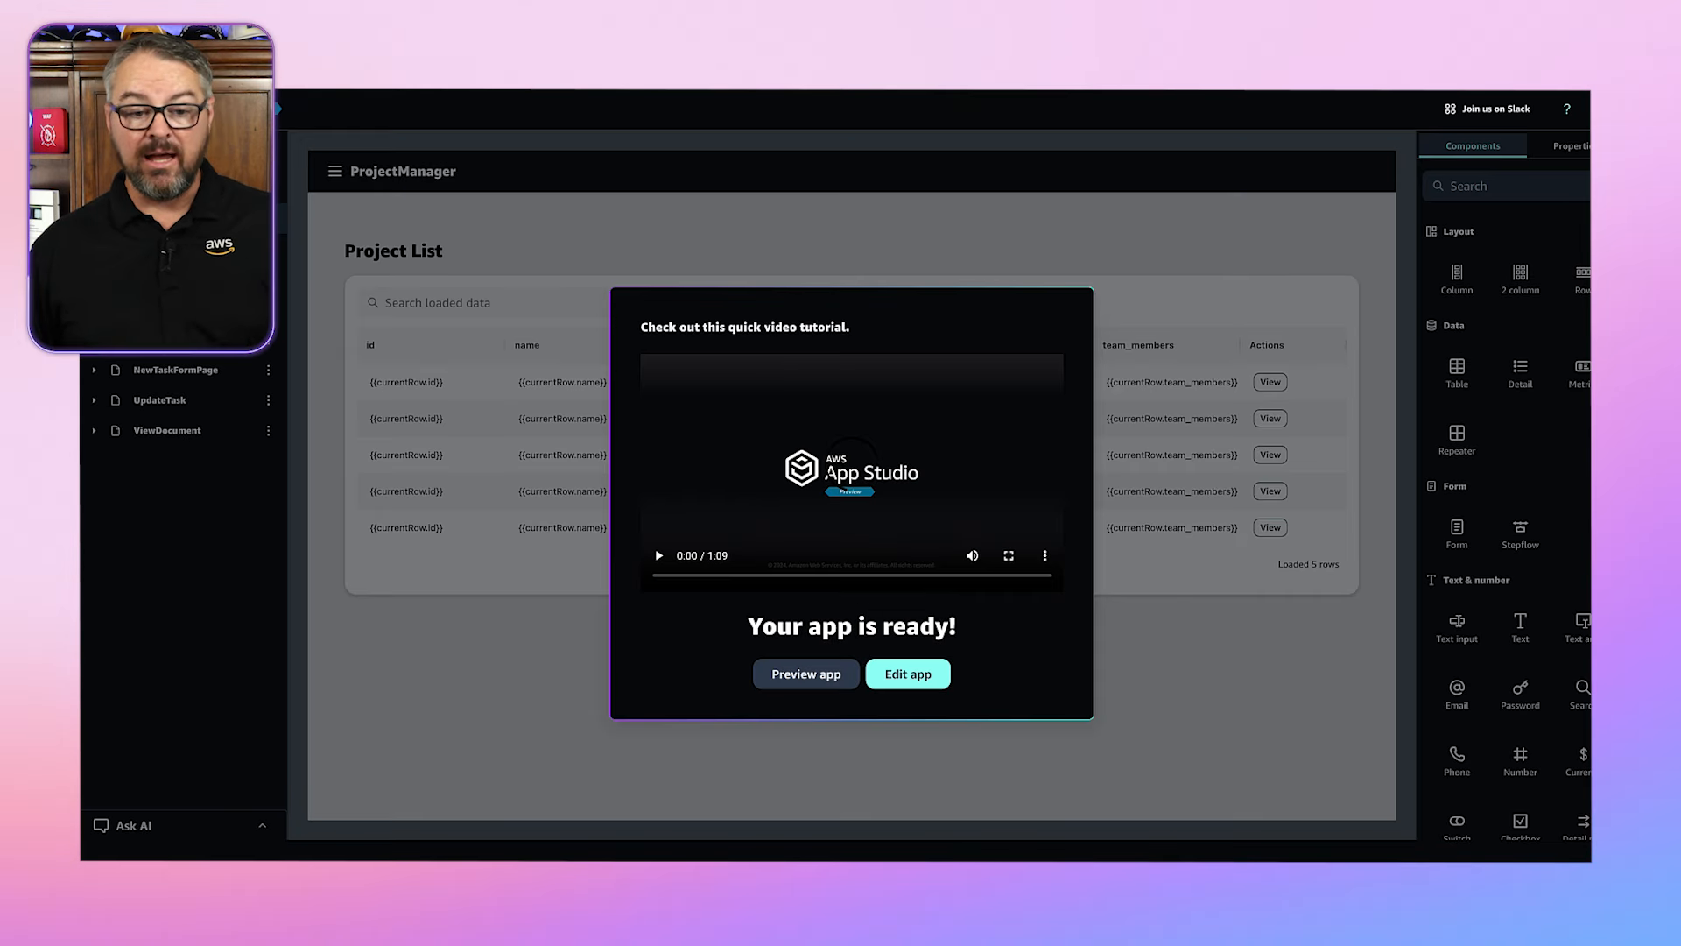
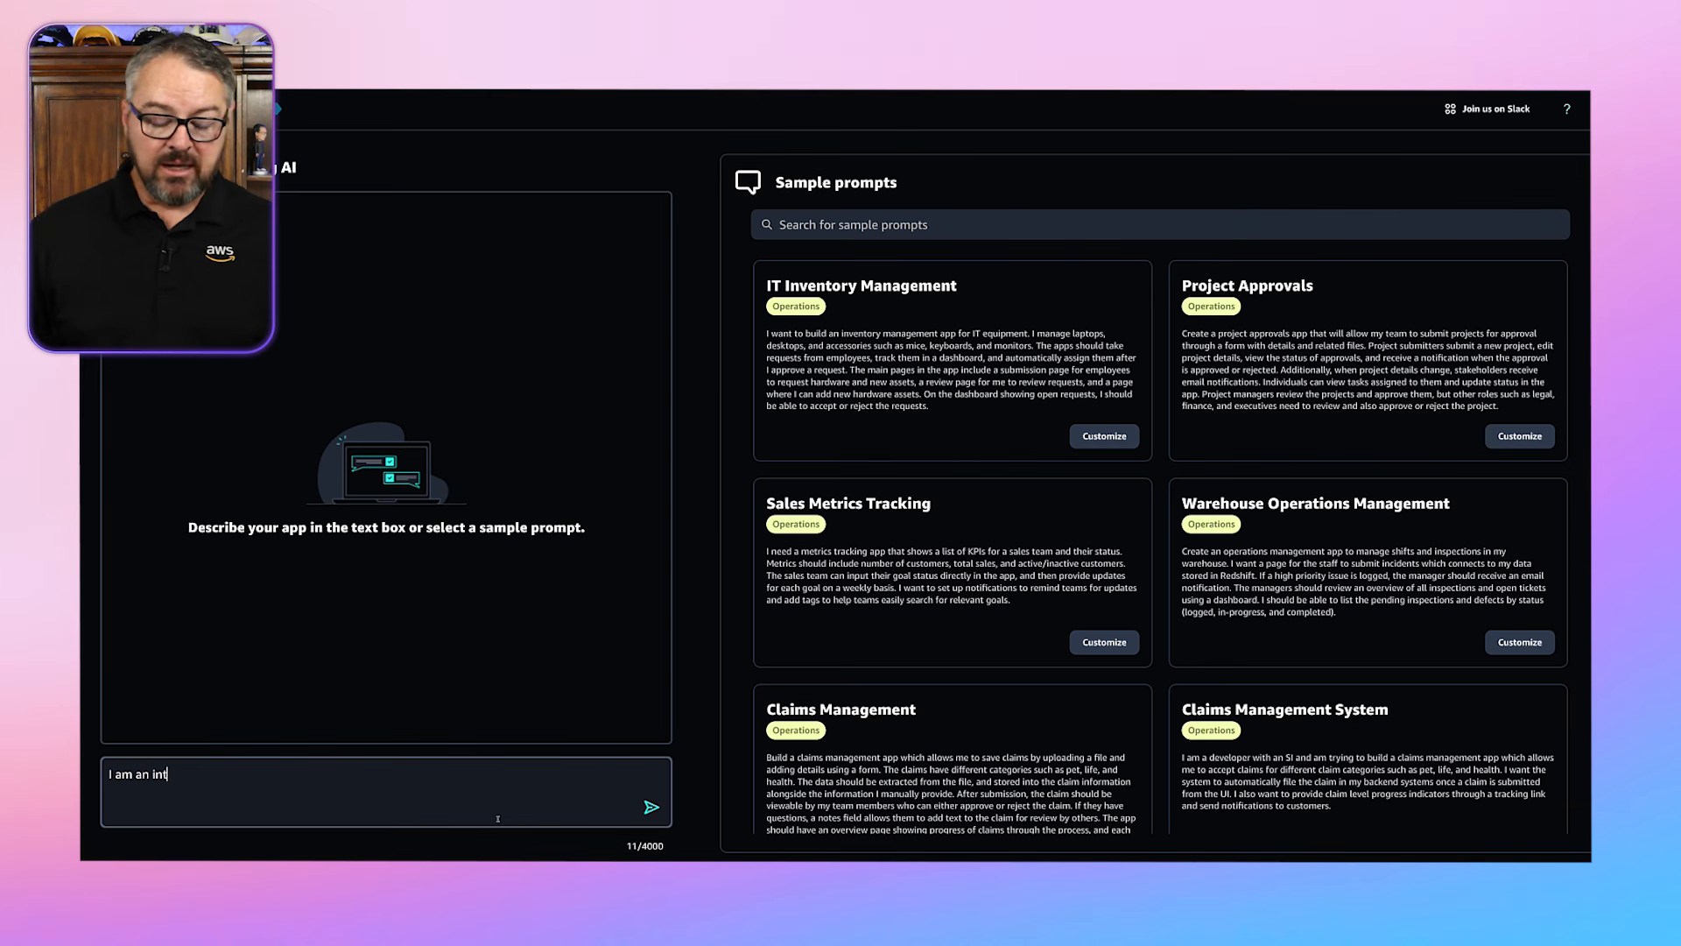
Step: Describe in the app prompt an internal auditor auditing internal and customer-facing services who wants an application associating company services and owners to audits by identifier
type("tor that conducts audits of v")
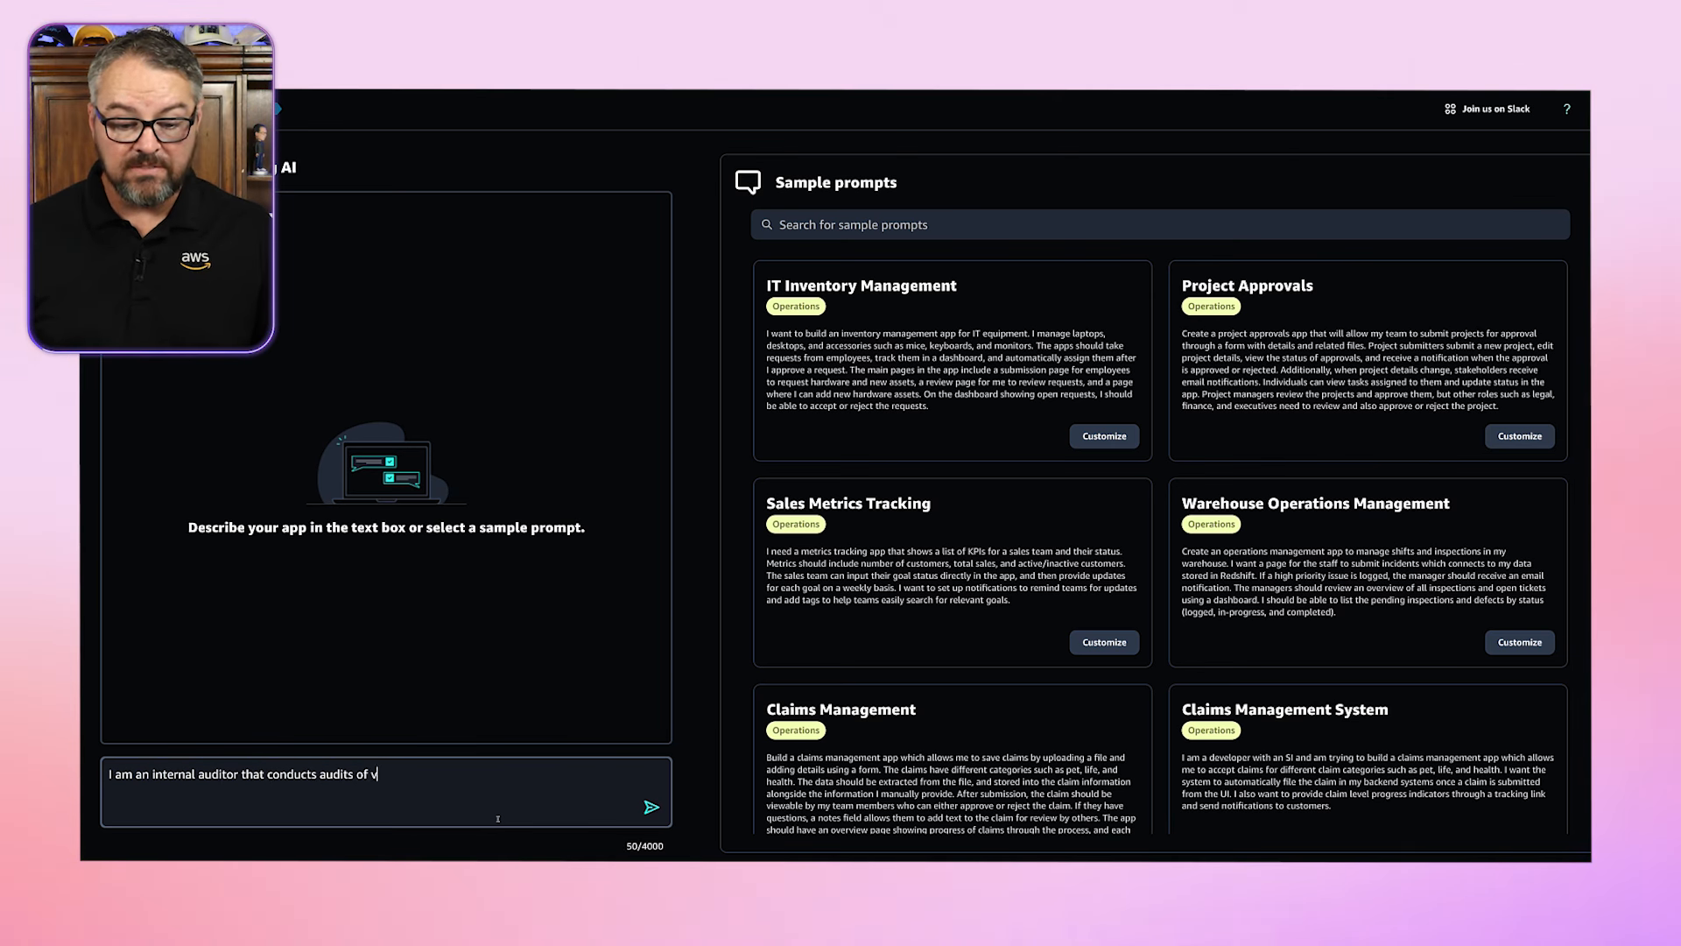
type("arious services bot")
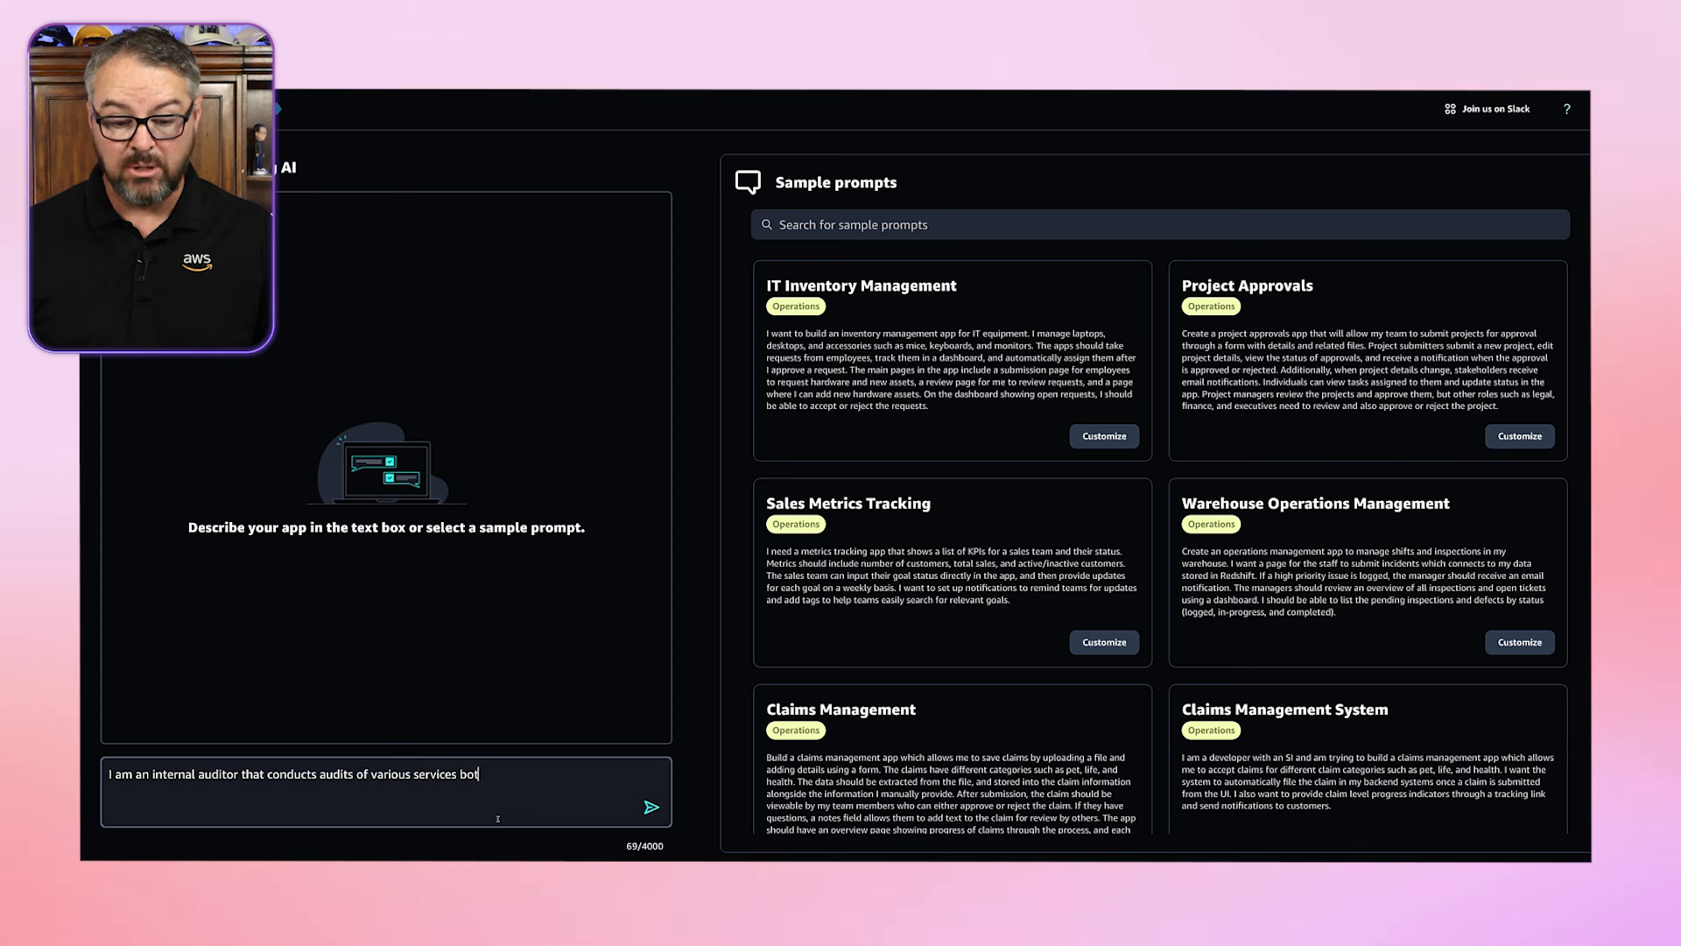
type("h internal and custo")
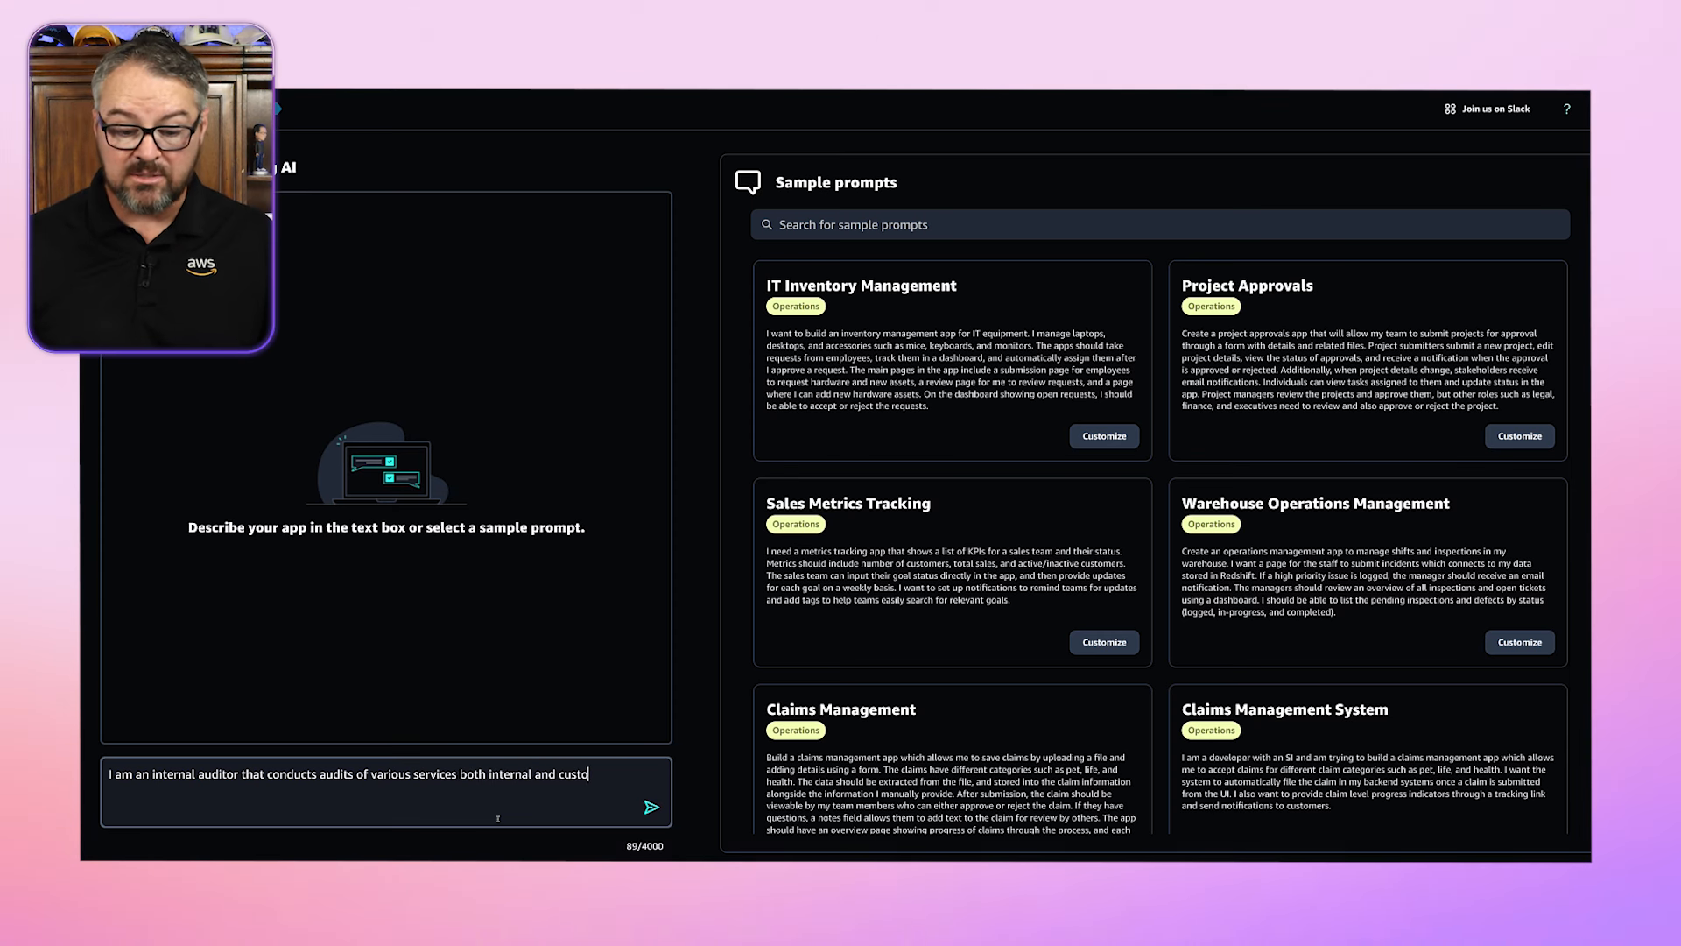
type("mer facing across m")
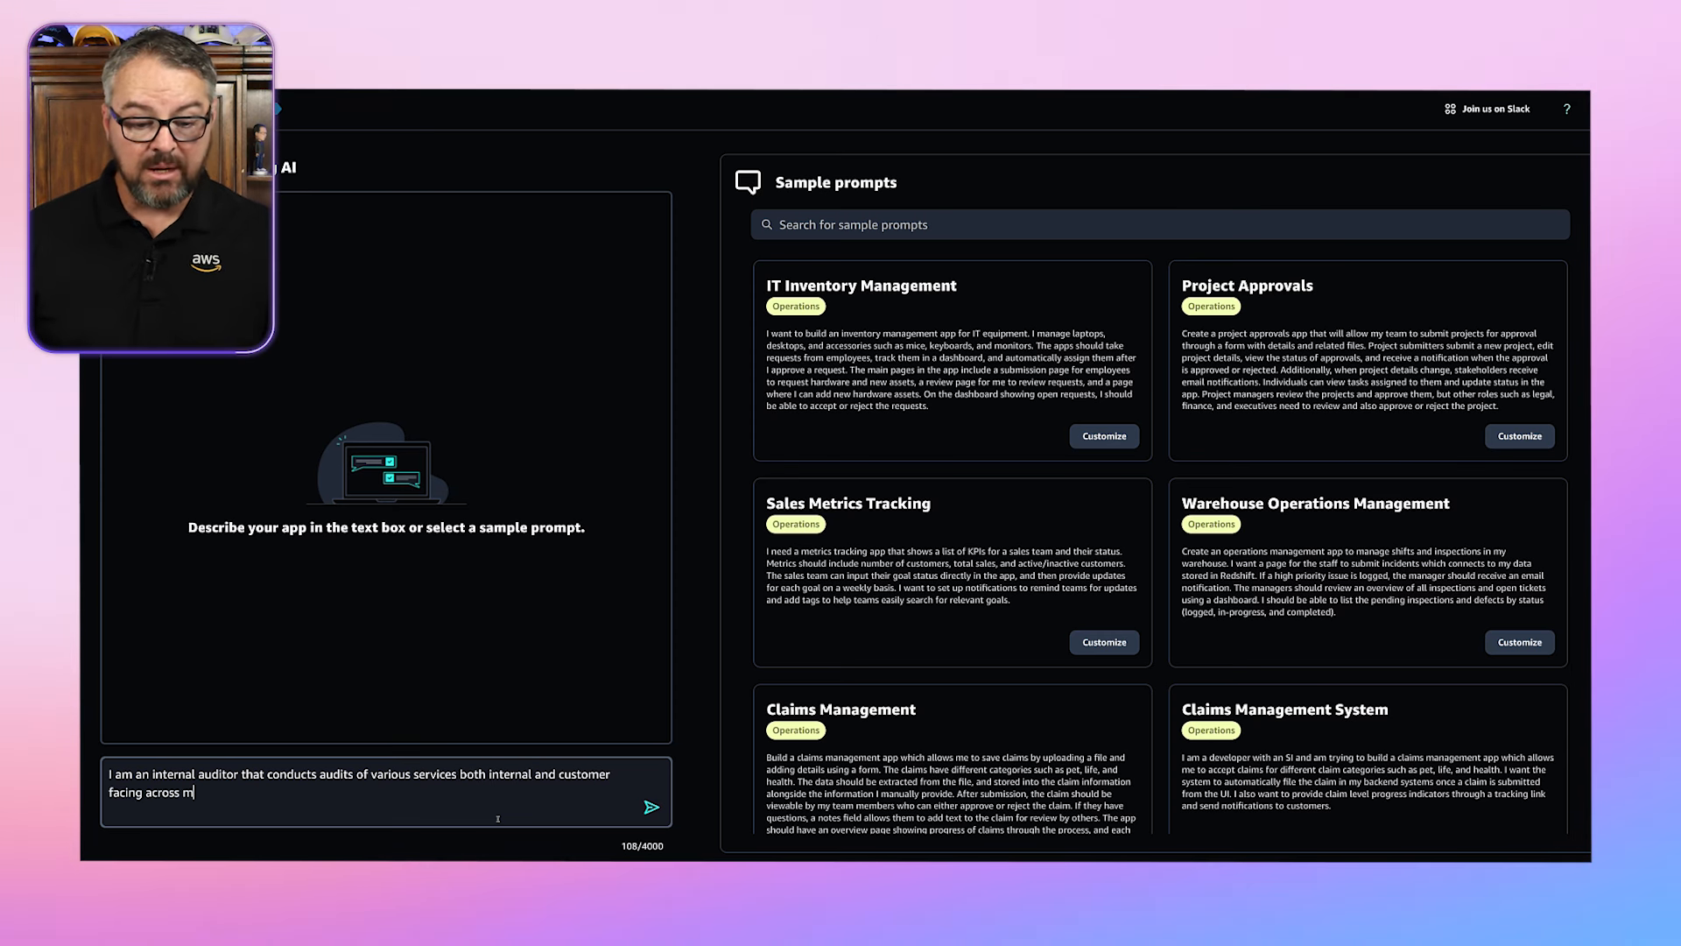
type("y company. I want to")
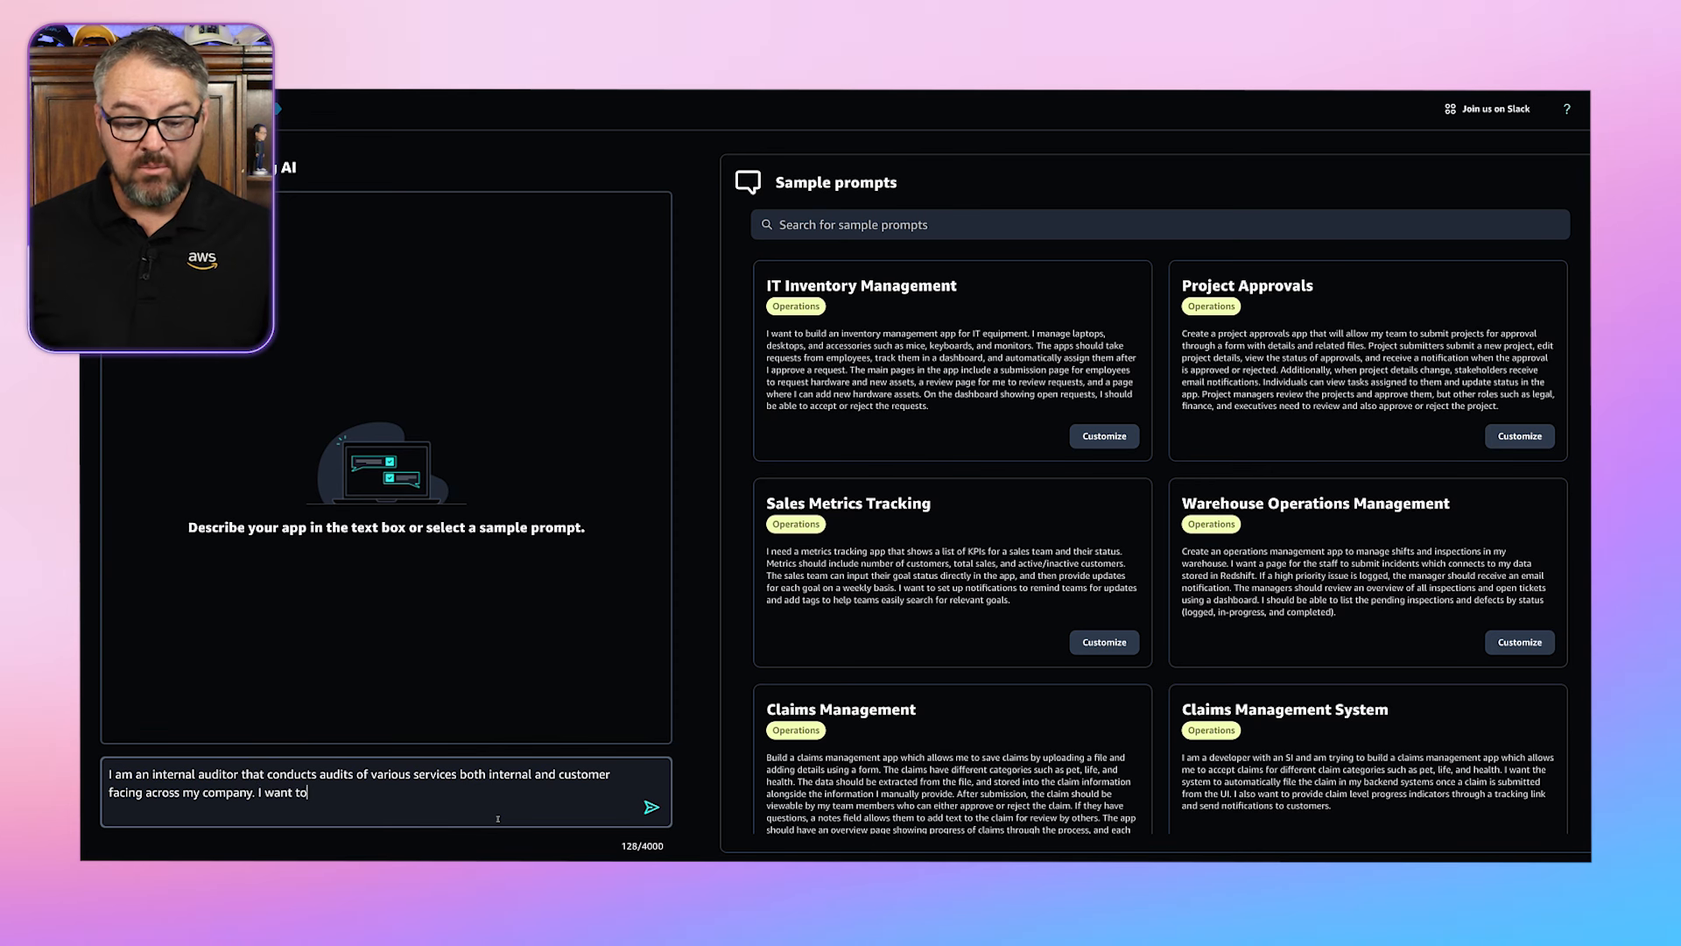
type(" create an application that can associ")
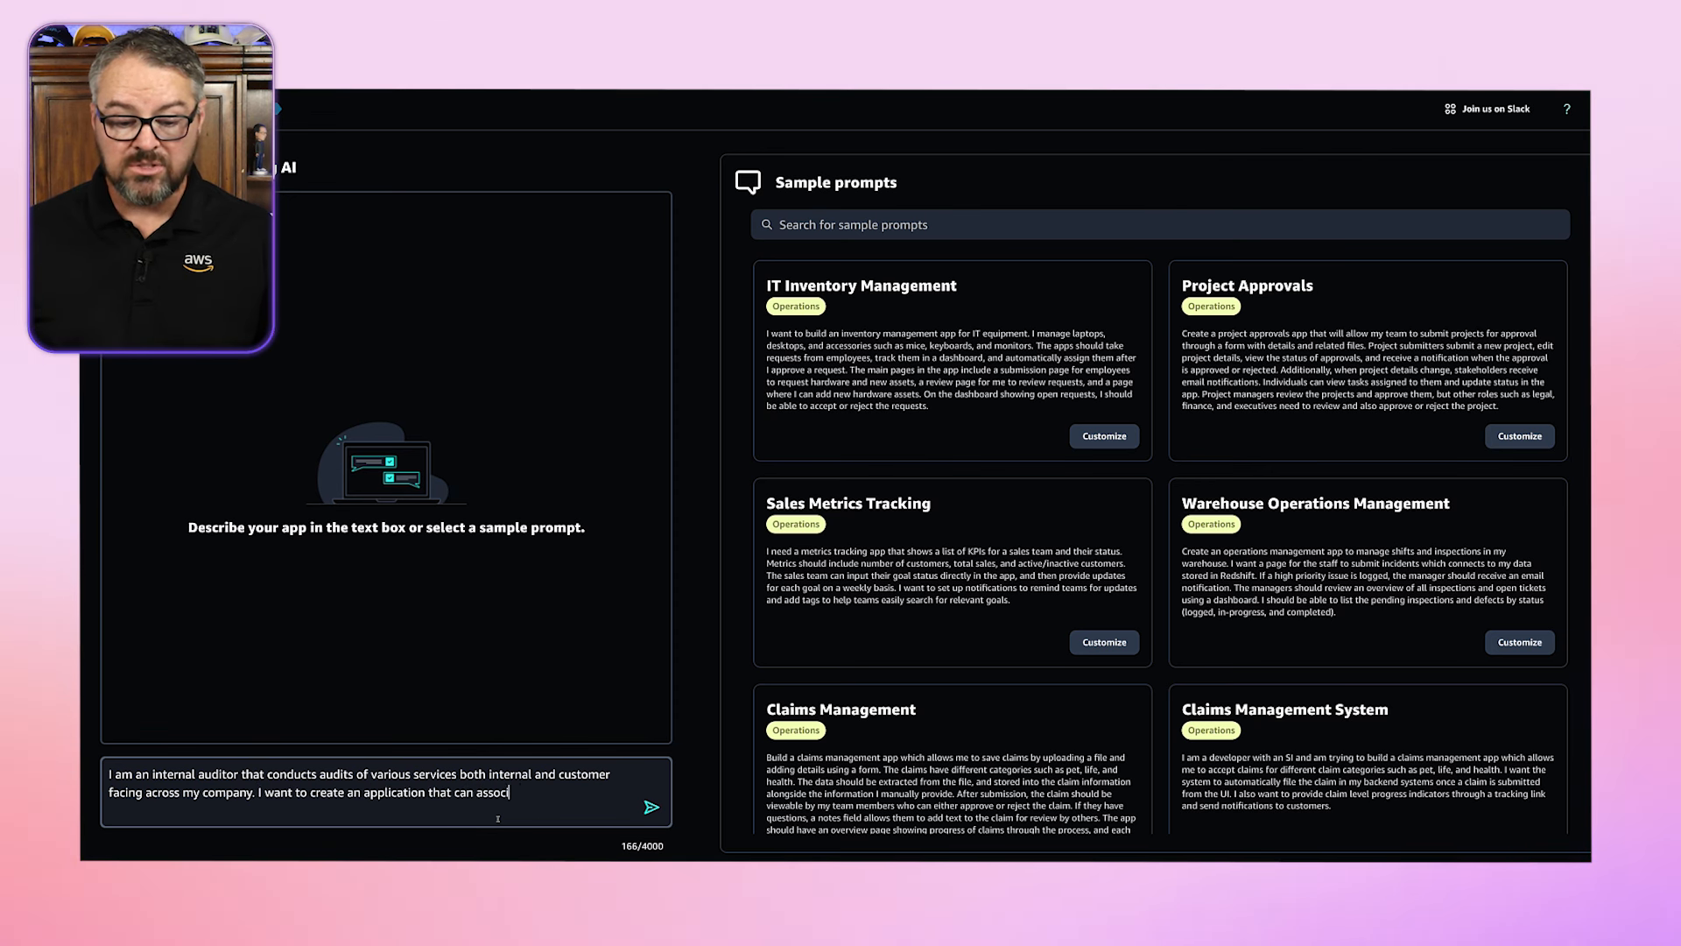
type("ate services my com")
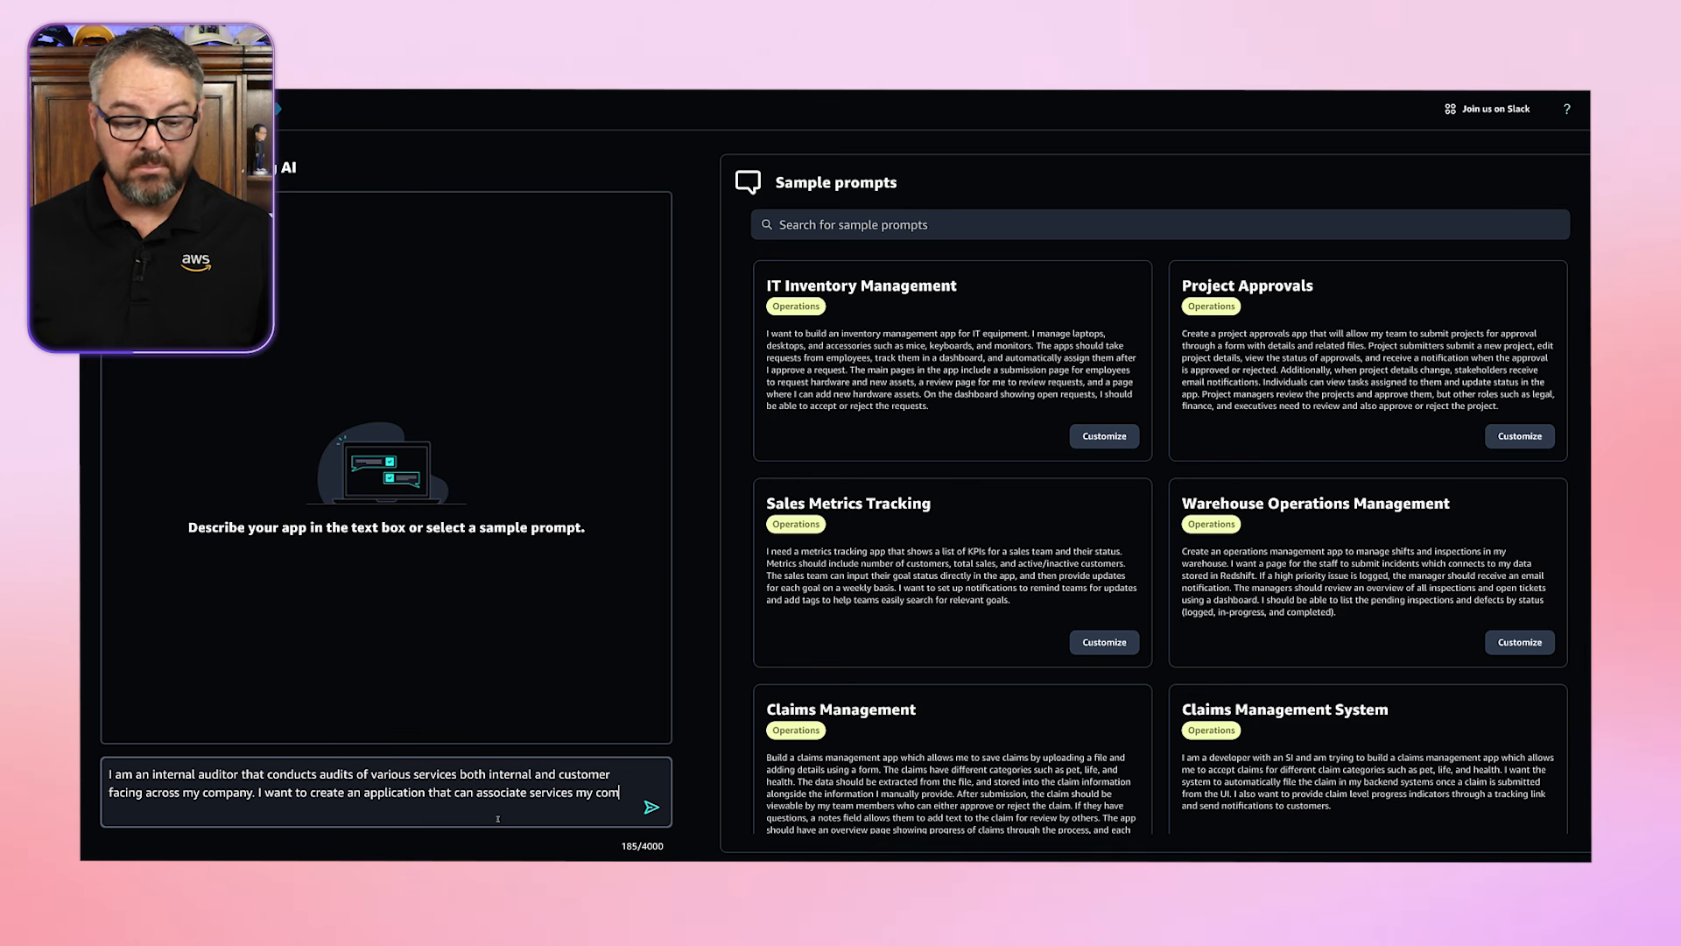
type("pany provides and t")
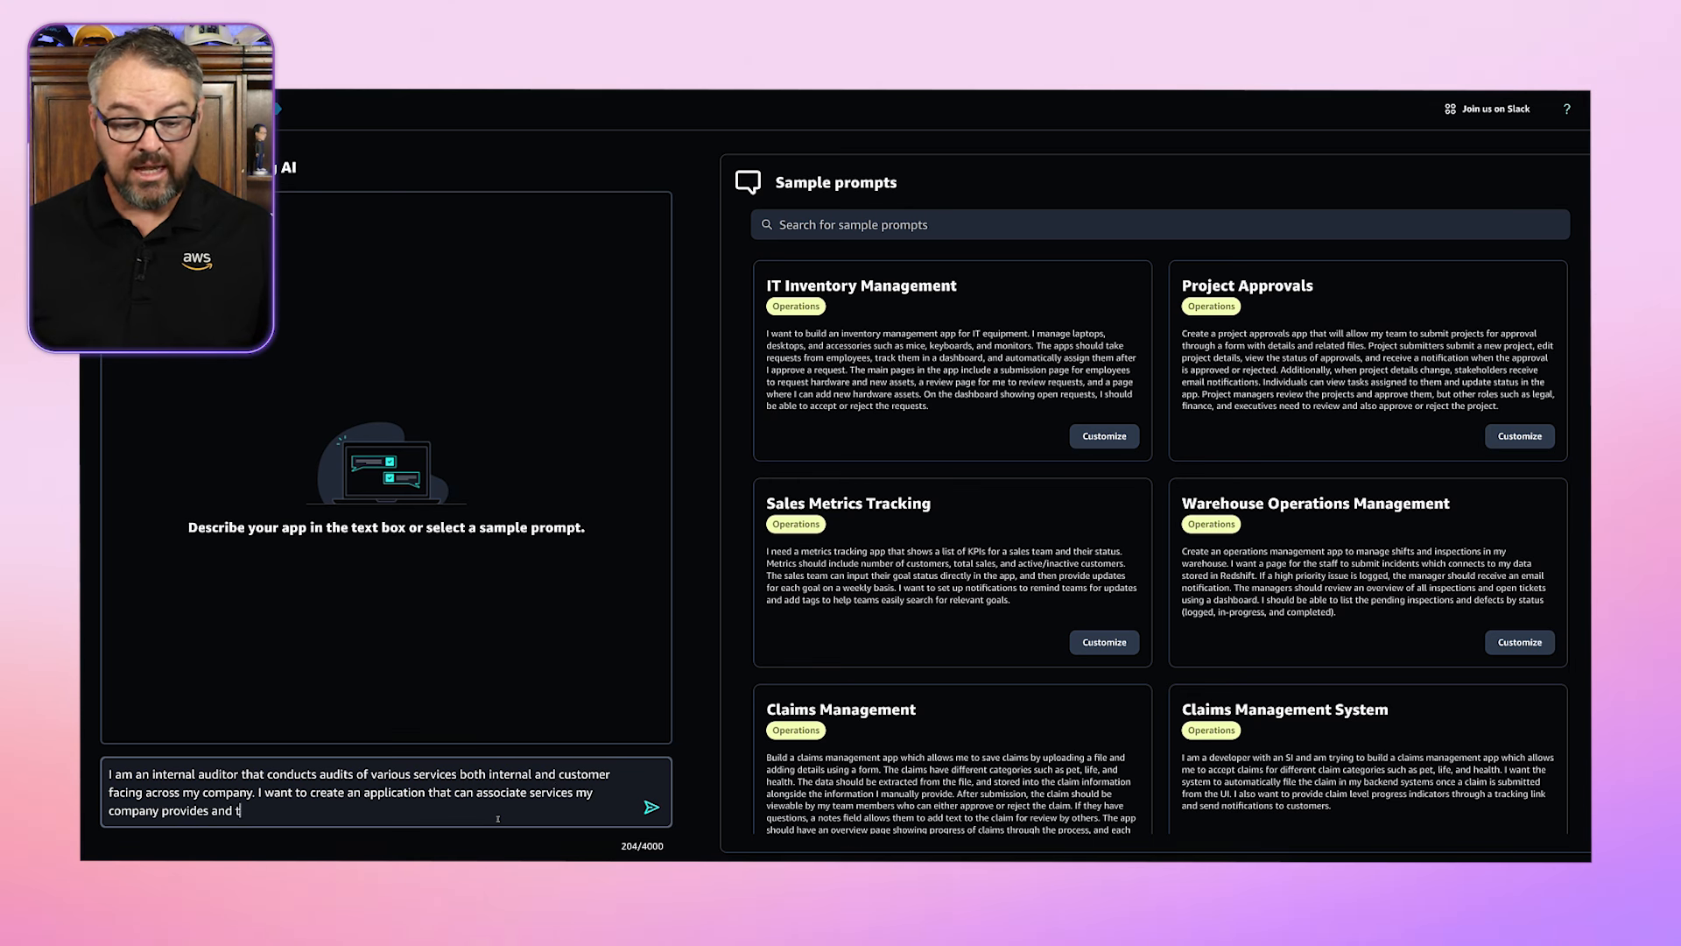
type("heir owners to audits by audit identifier. I need to be ab")
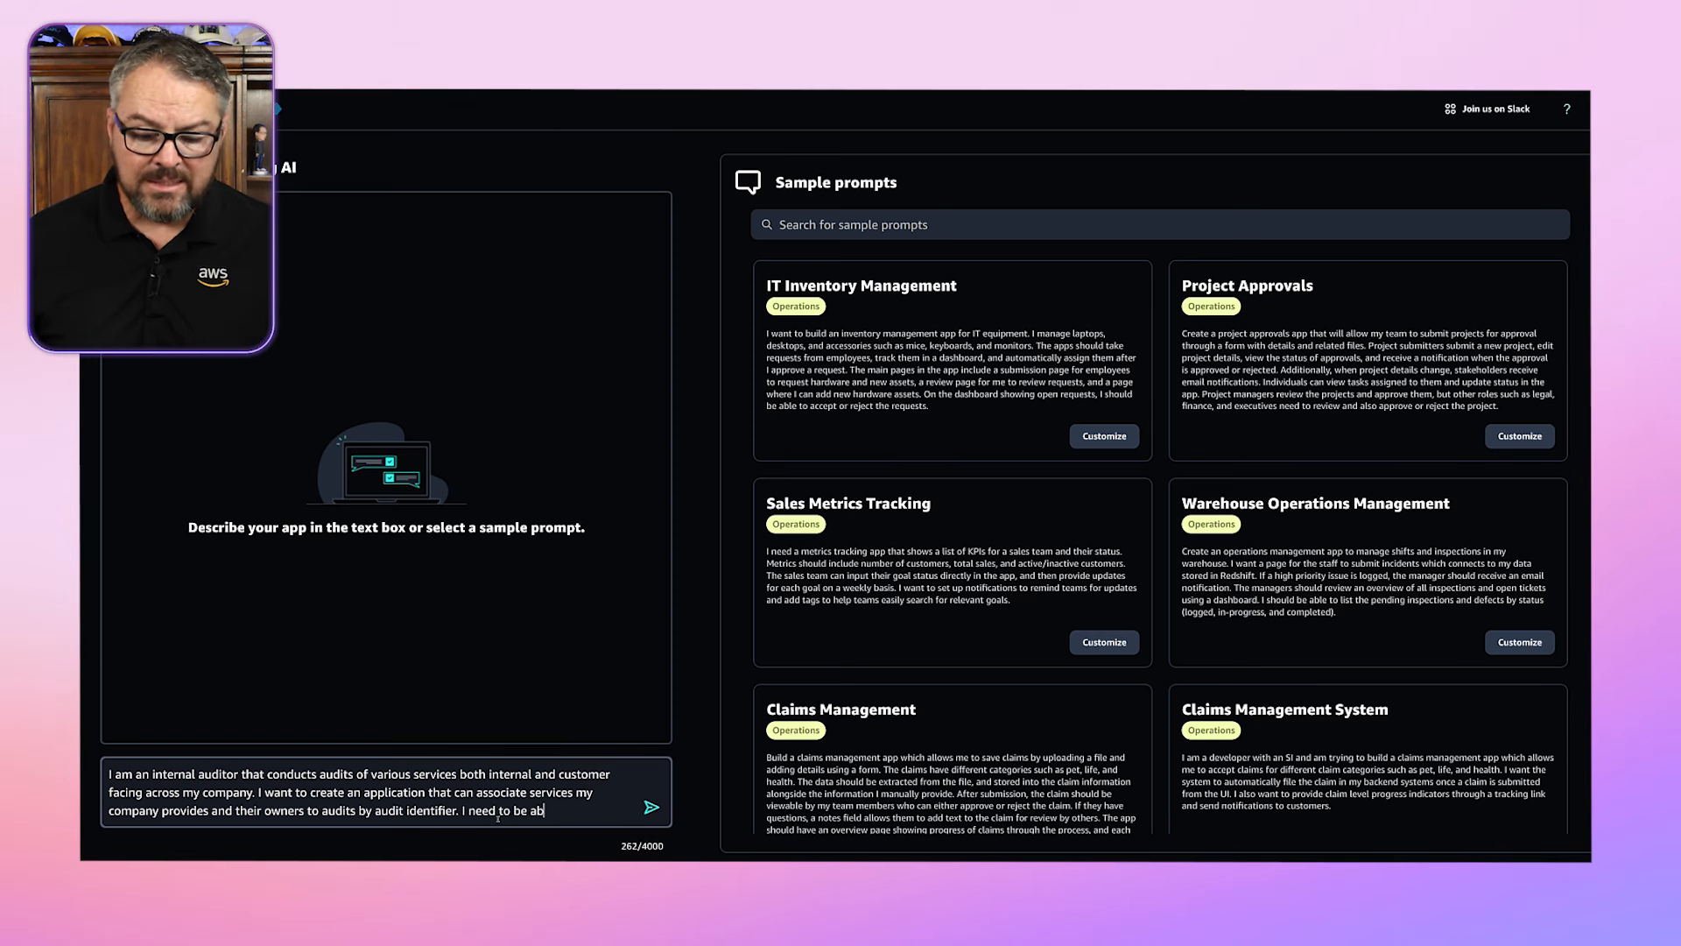
Step: Add to the prompt the need to add, remove and update services within an audit's scope and to create new audits to manage
type("le to add, remove, ")
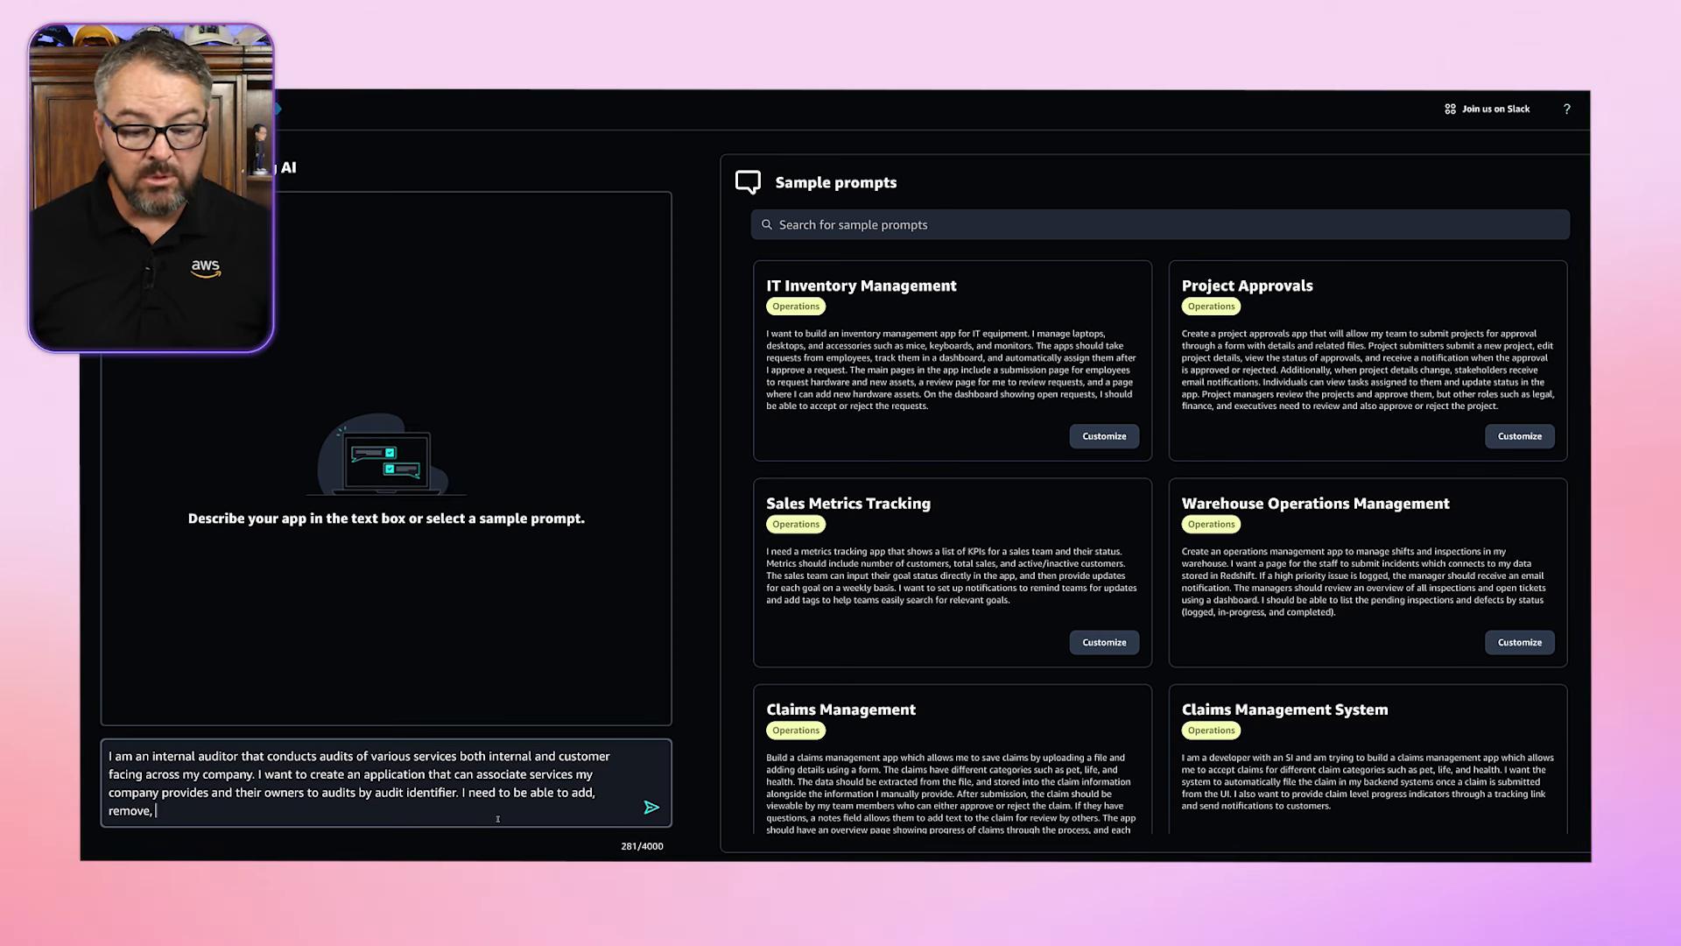
type("and update services ")
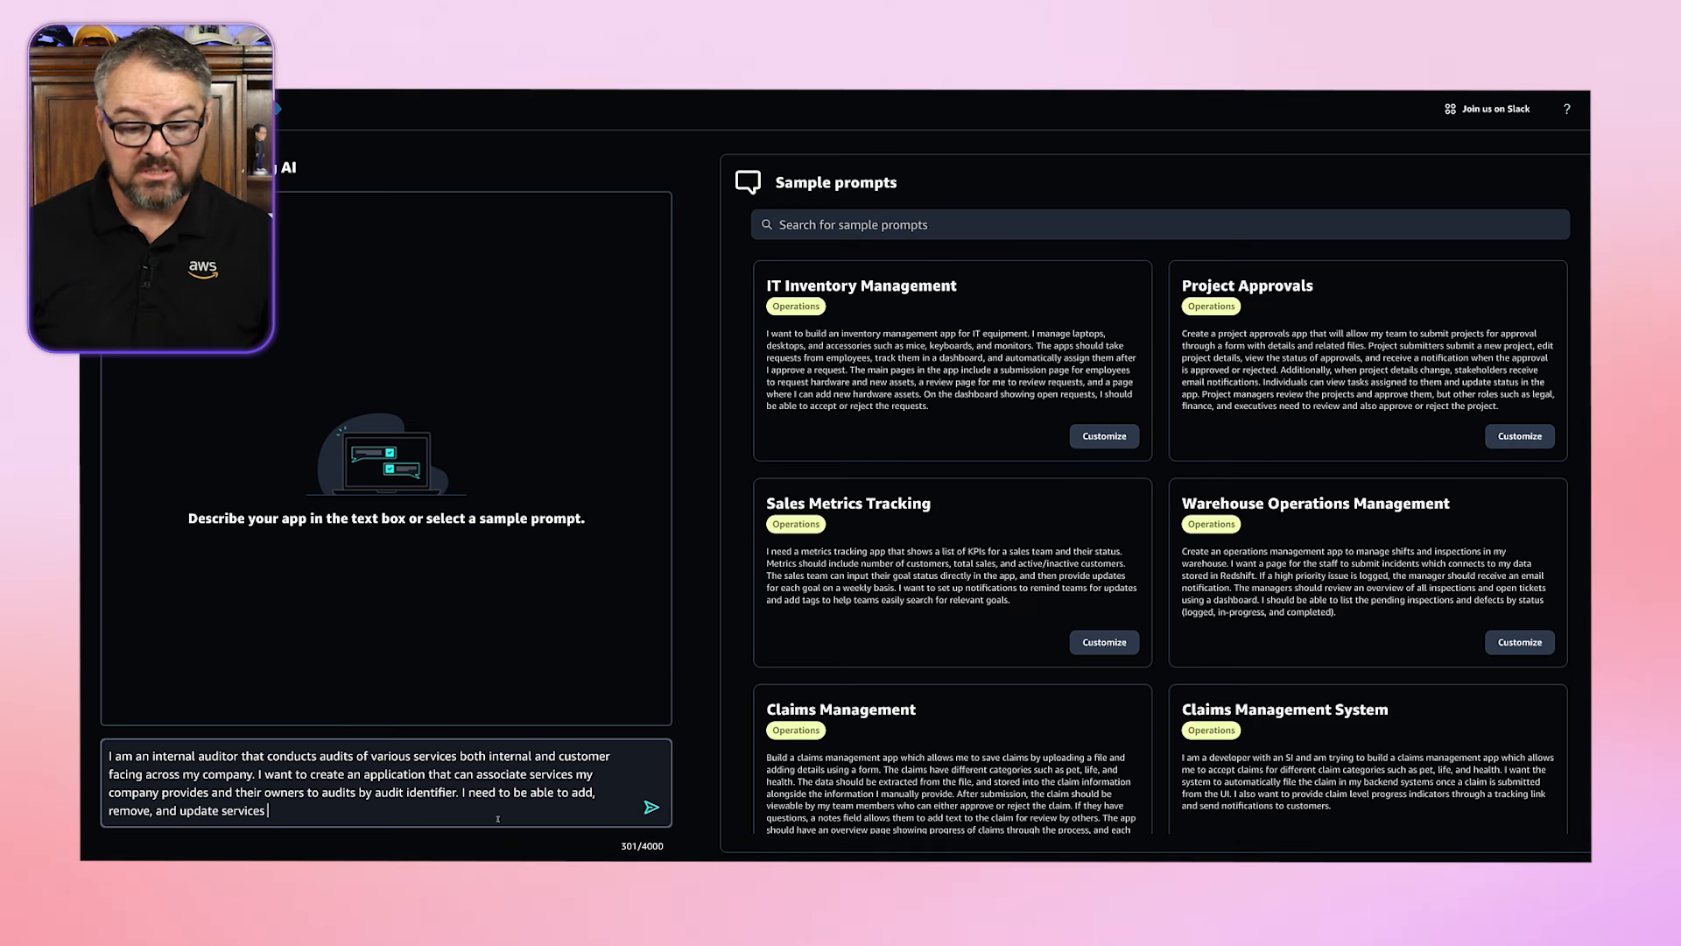
type("that are within the")
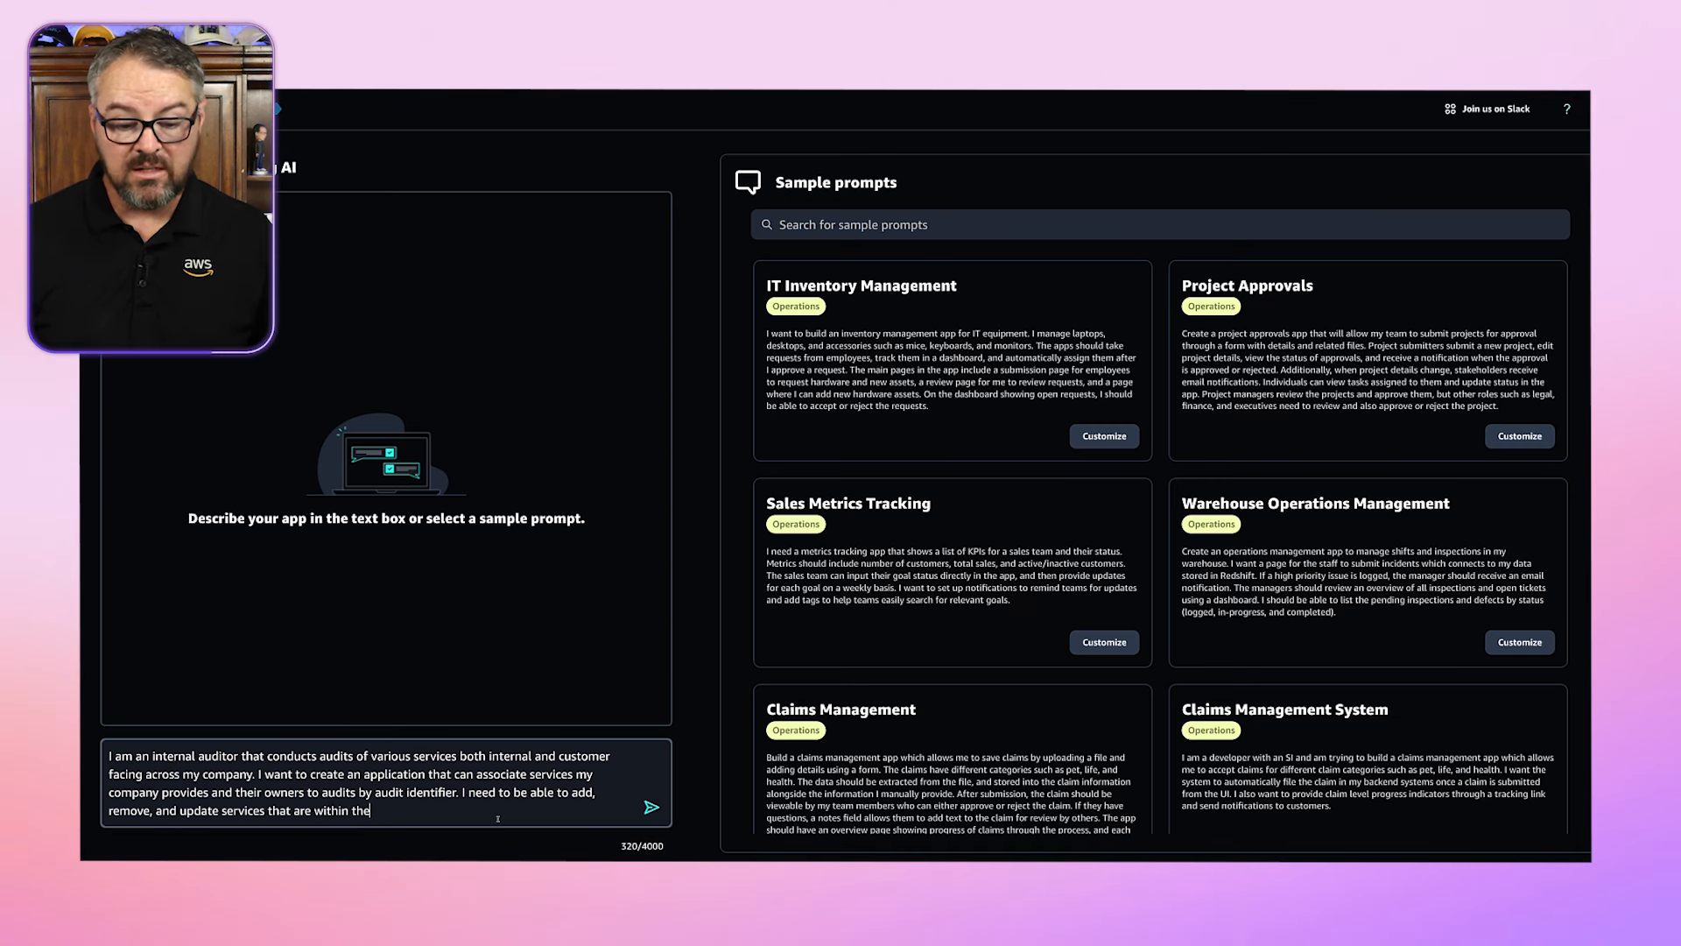
type(" scope of an audit ")
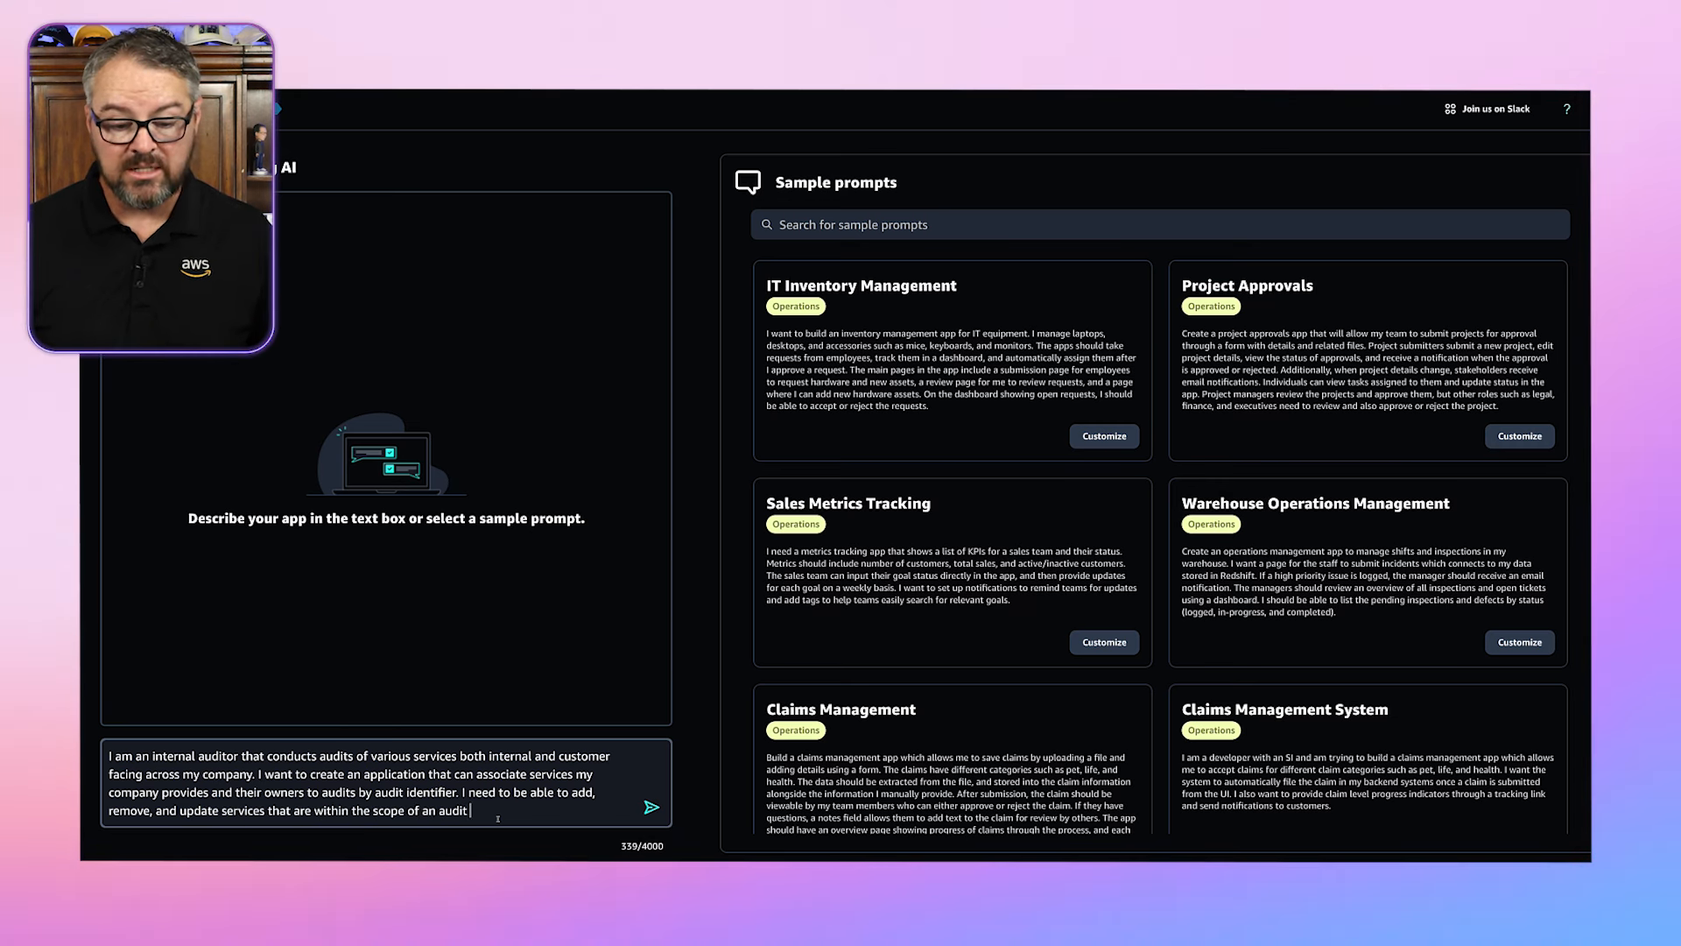
type("as well as create ne")
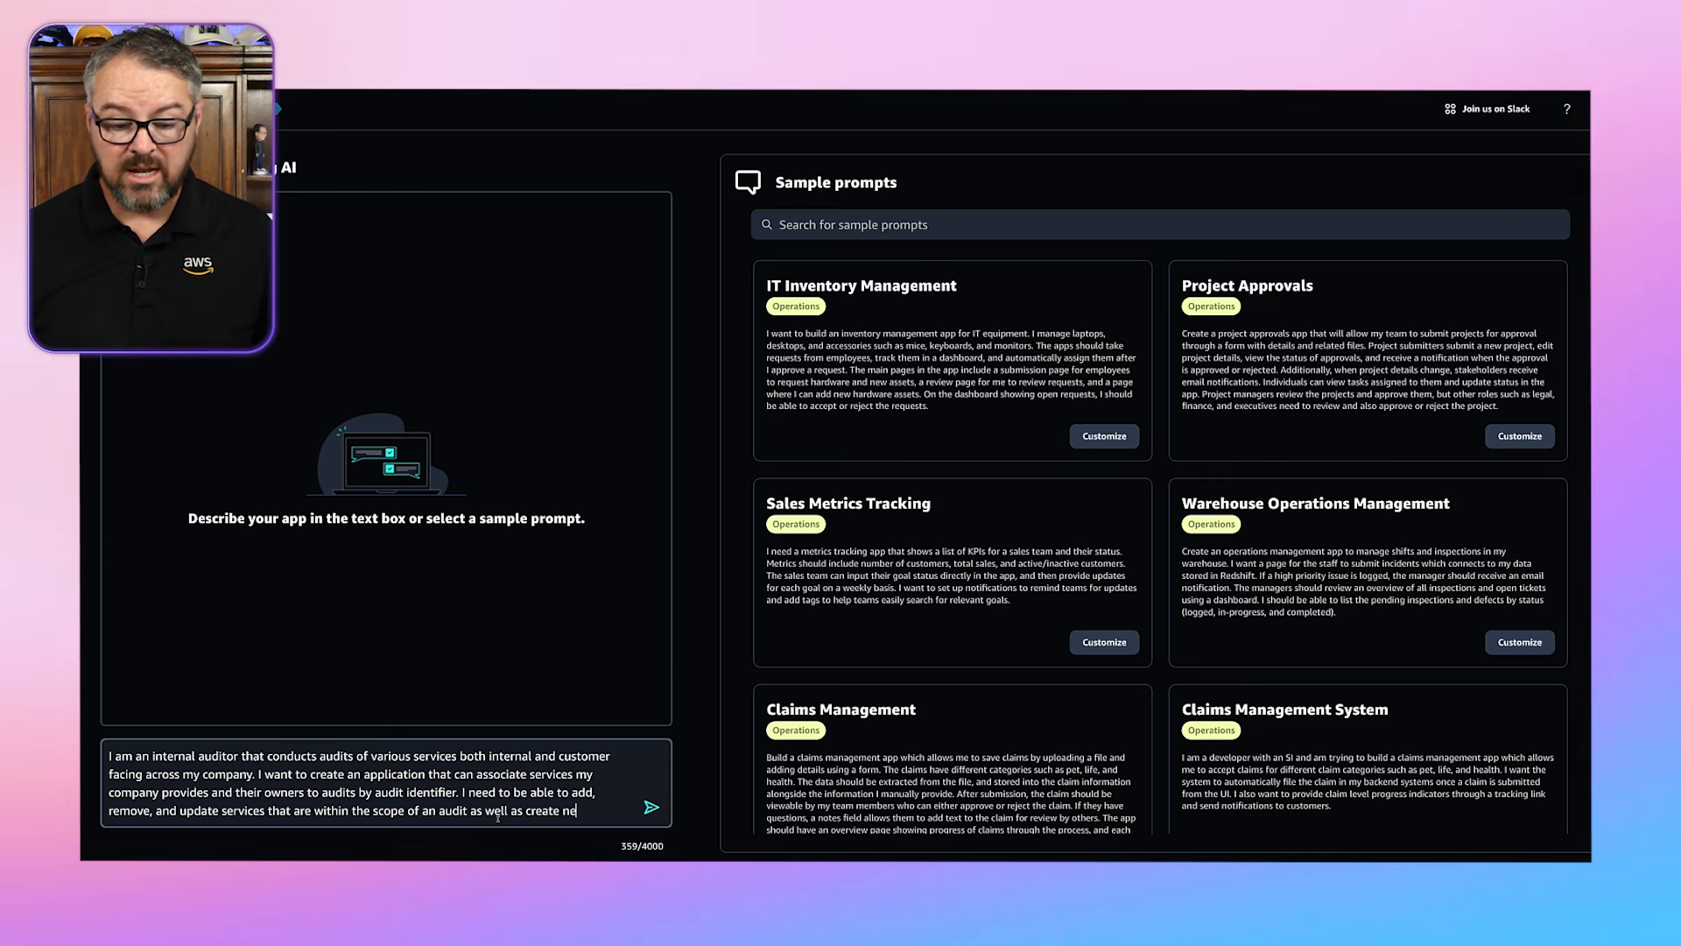
type("w audits to manage. Services should ha")
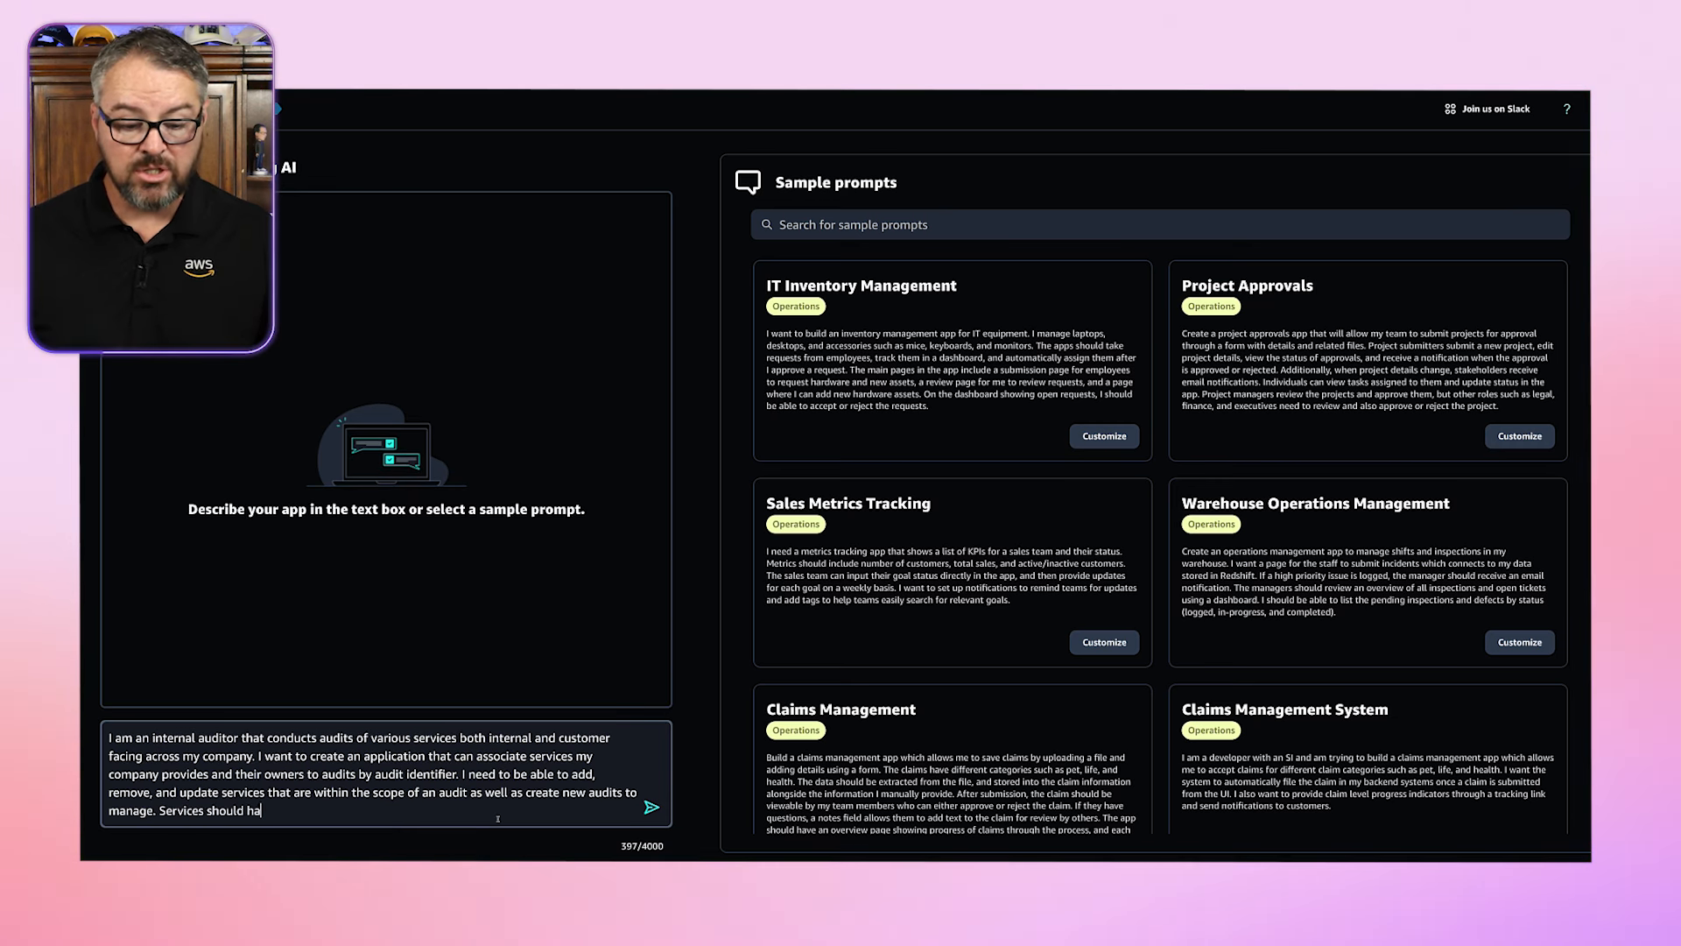
Step: Specify in the prompt that services should have the properties of service name, service owner and description
type("ve the properties o")
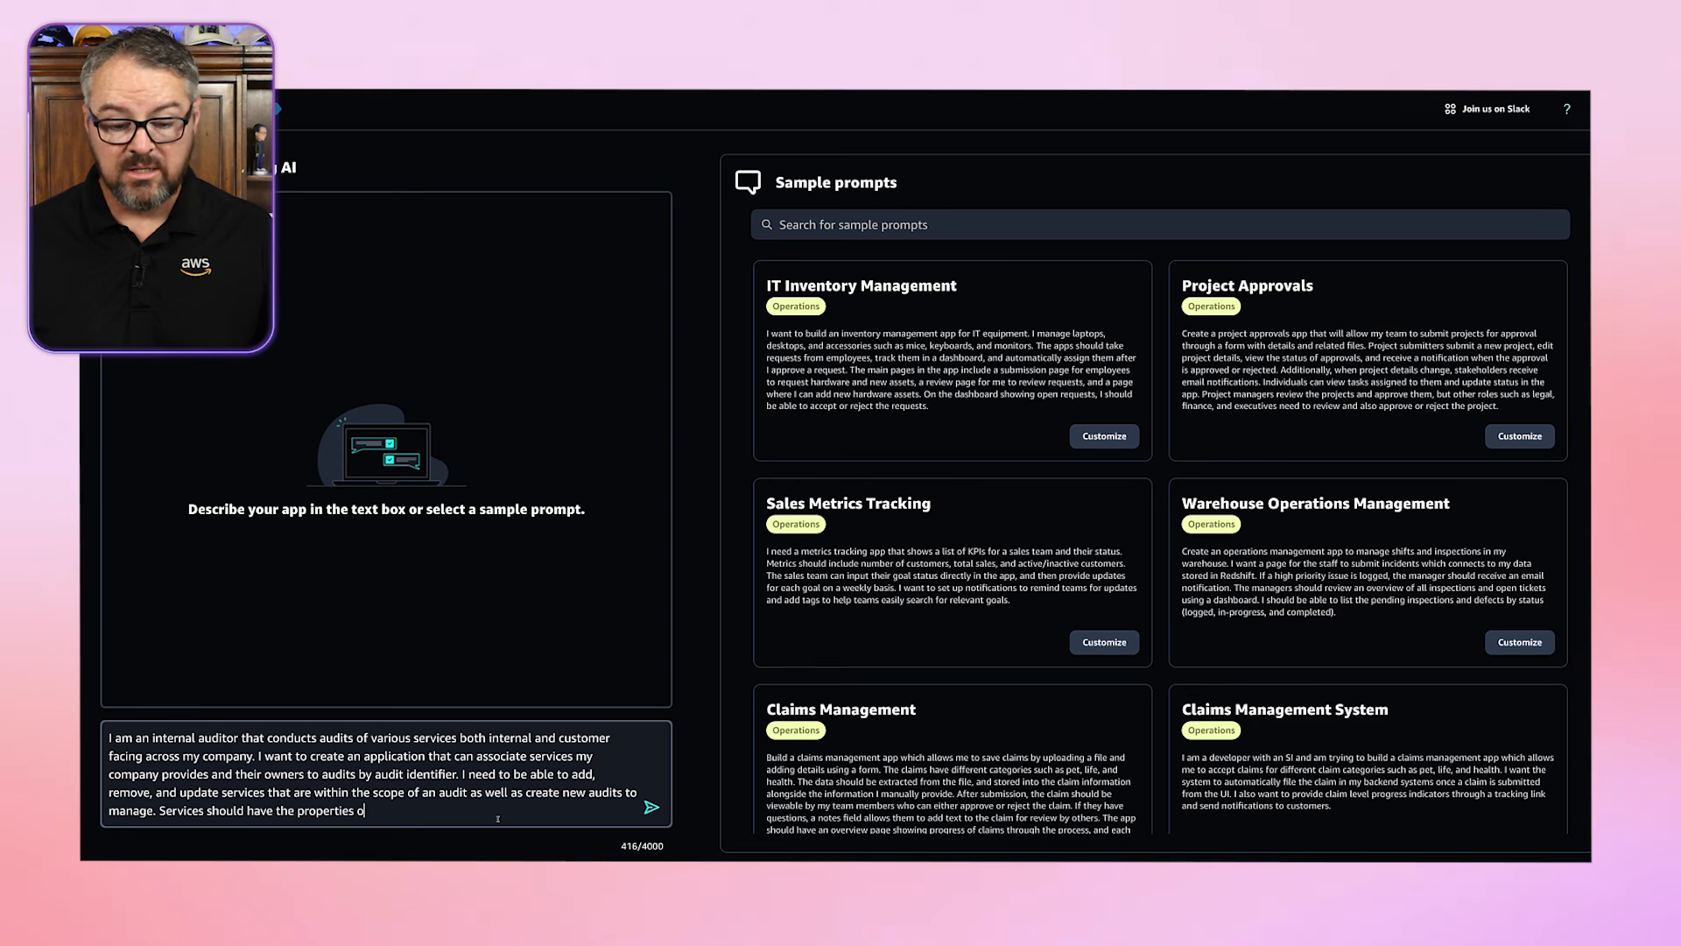
type(", ser")
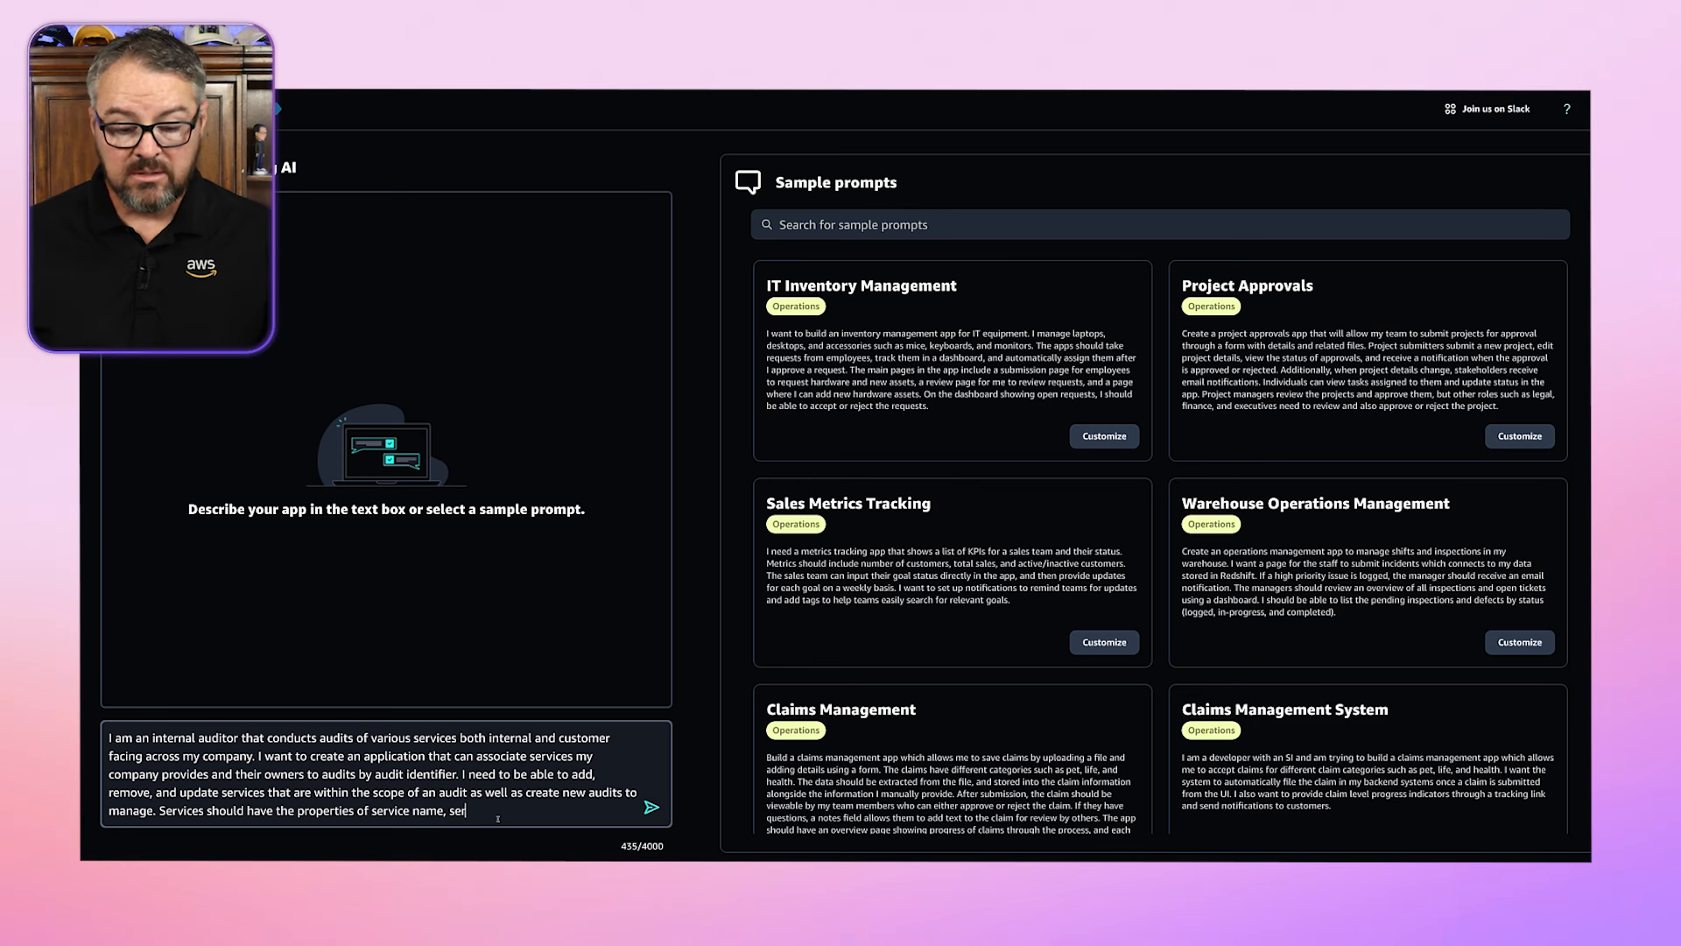
type("vice owner, and description. Audits sho")
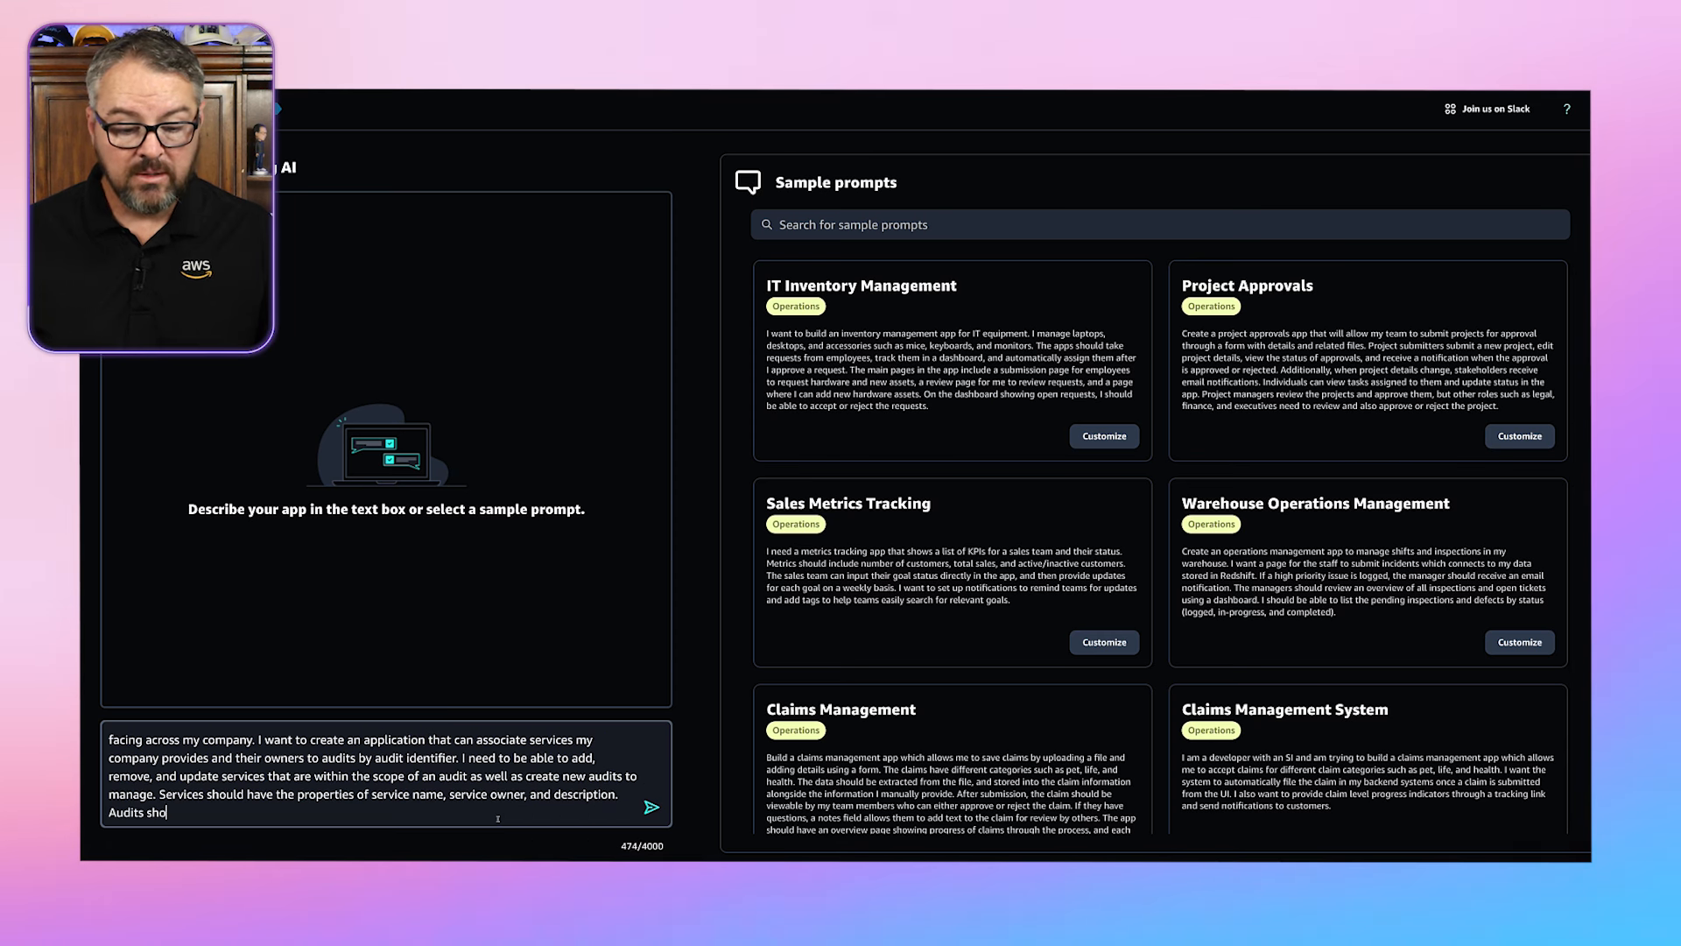
Step: Specify the audit properties of audit ID, audit name, lead auditor, responsible audit team, audit date and potentially service and audit results, and submit the prompt
type("uld have the proper")
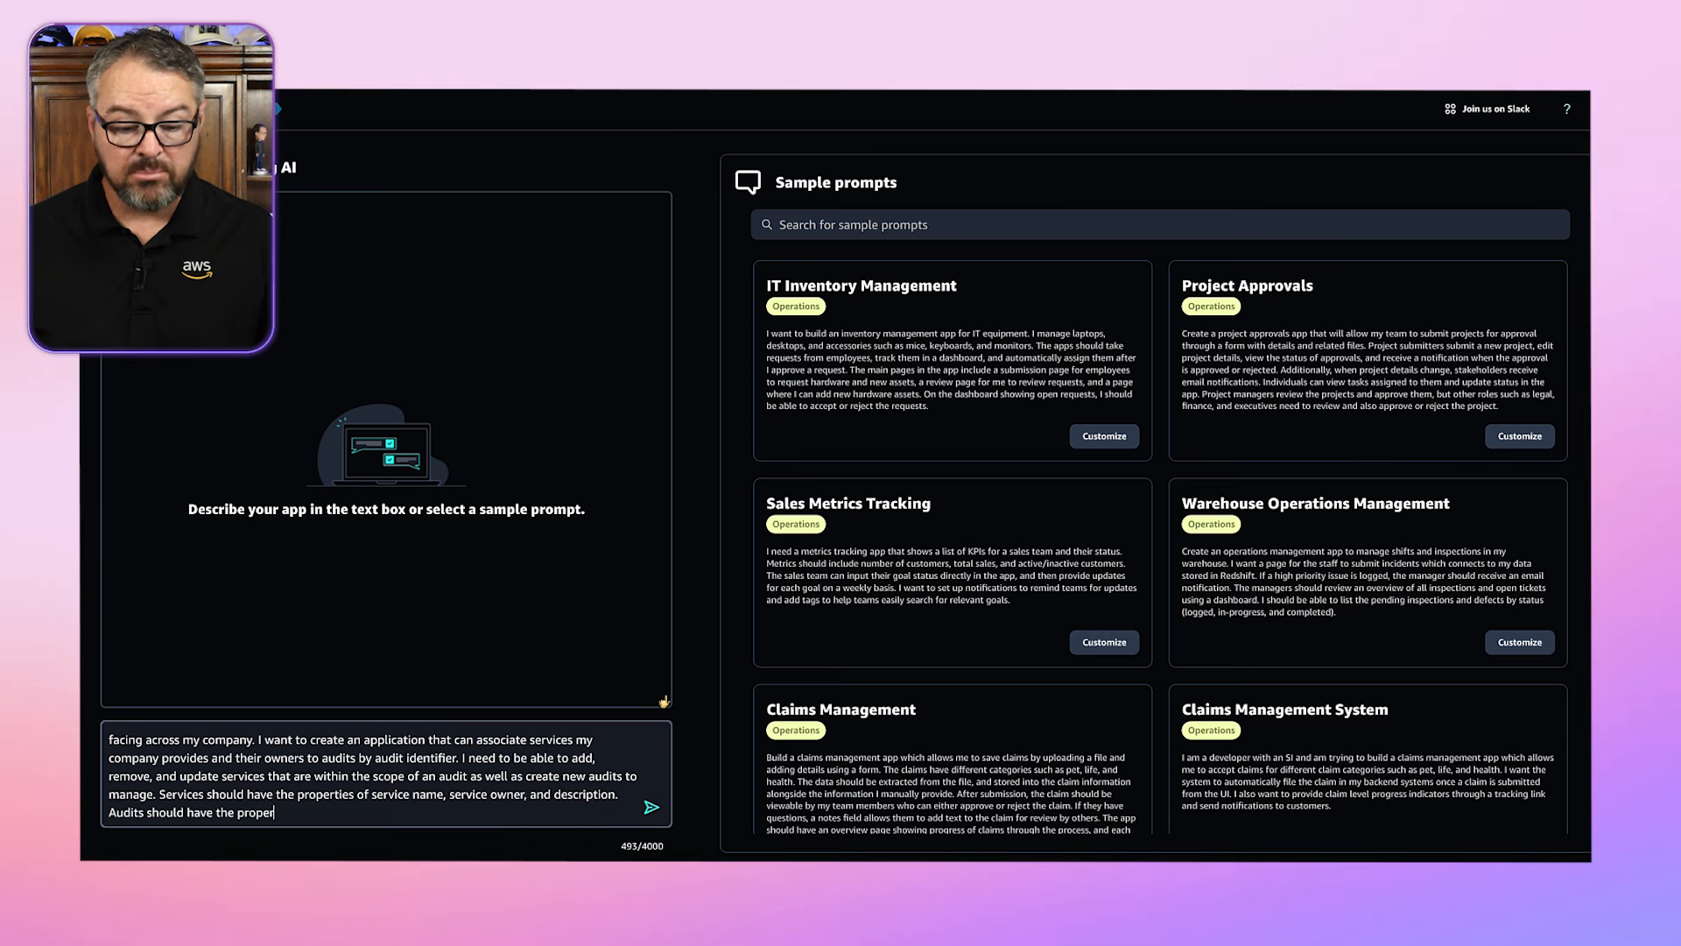
type("ties of audit ID, a")
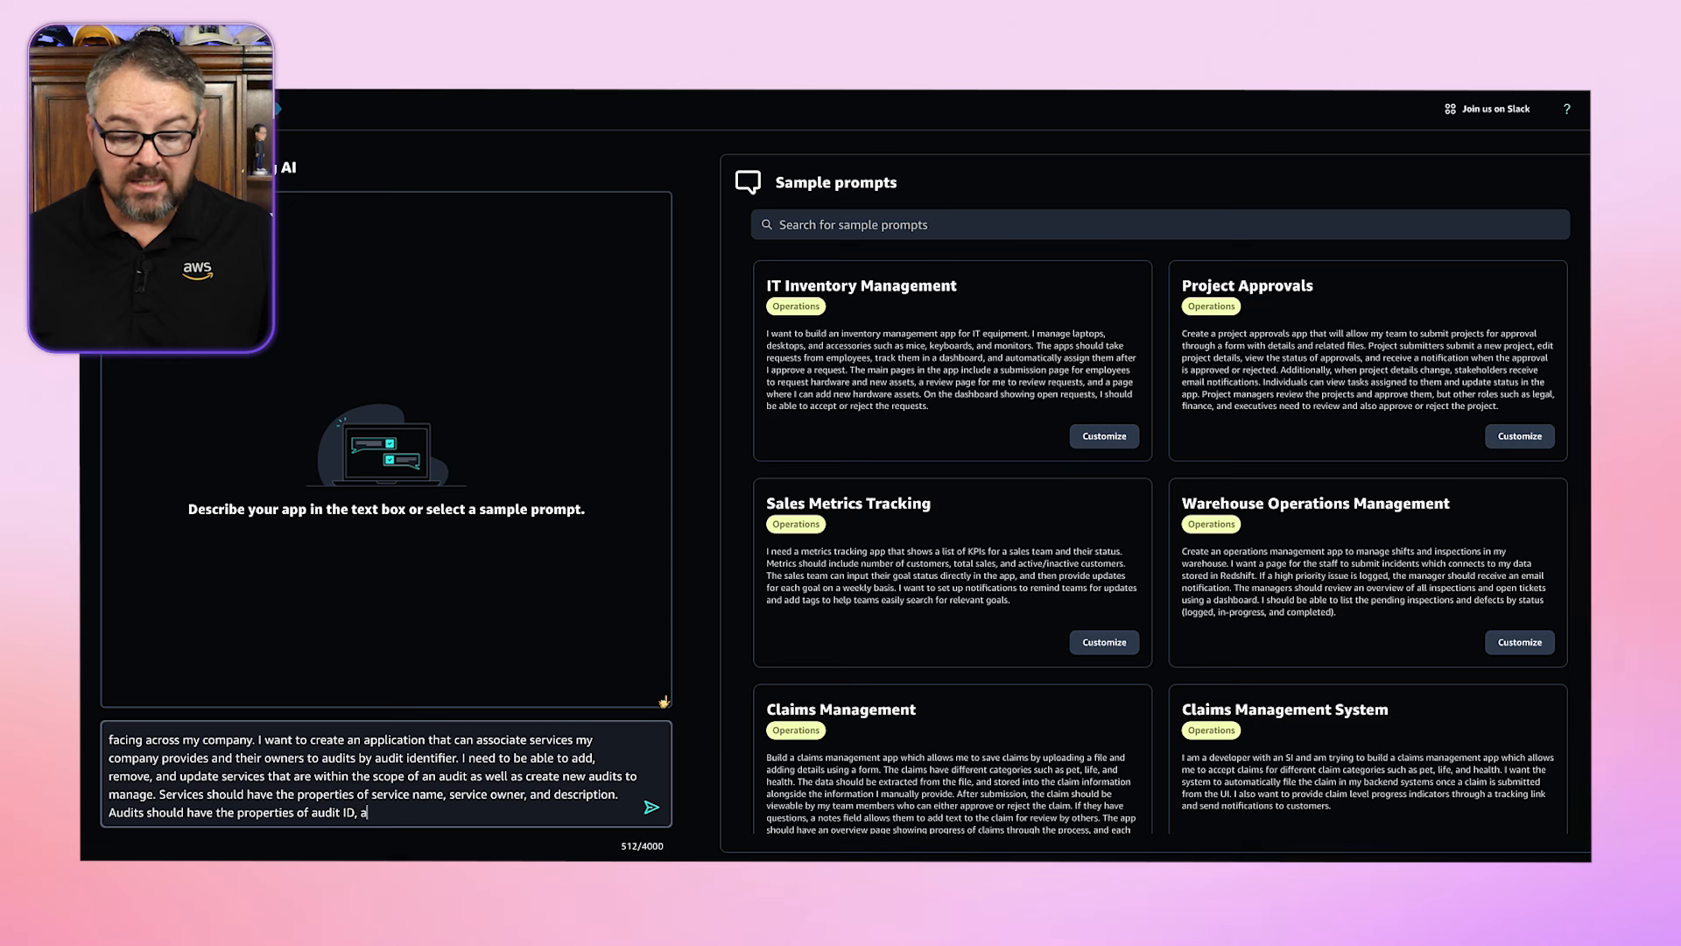
type("udit name, lead audi")
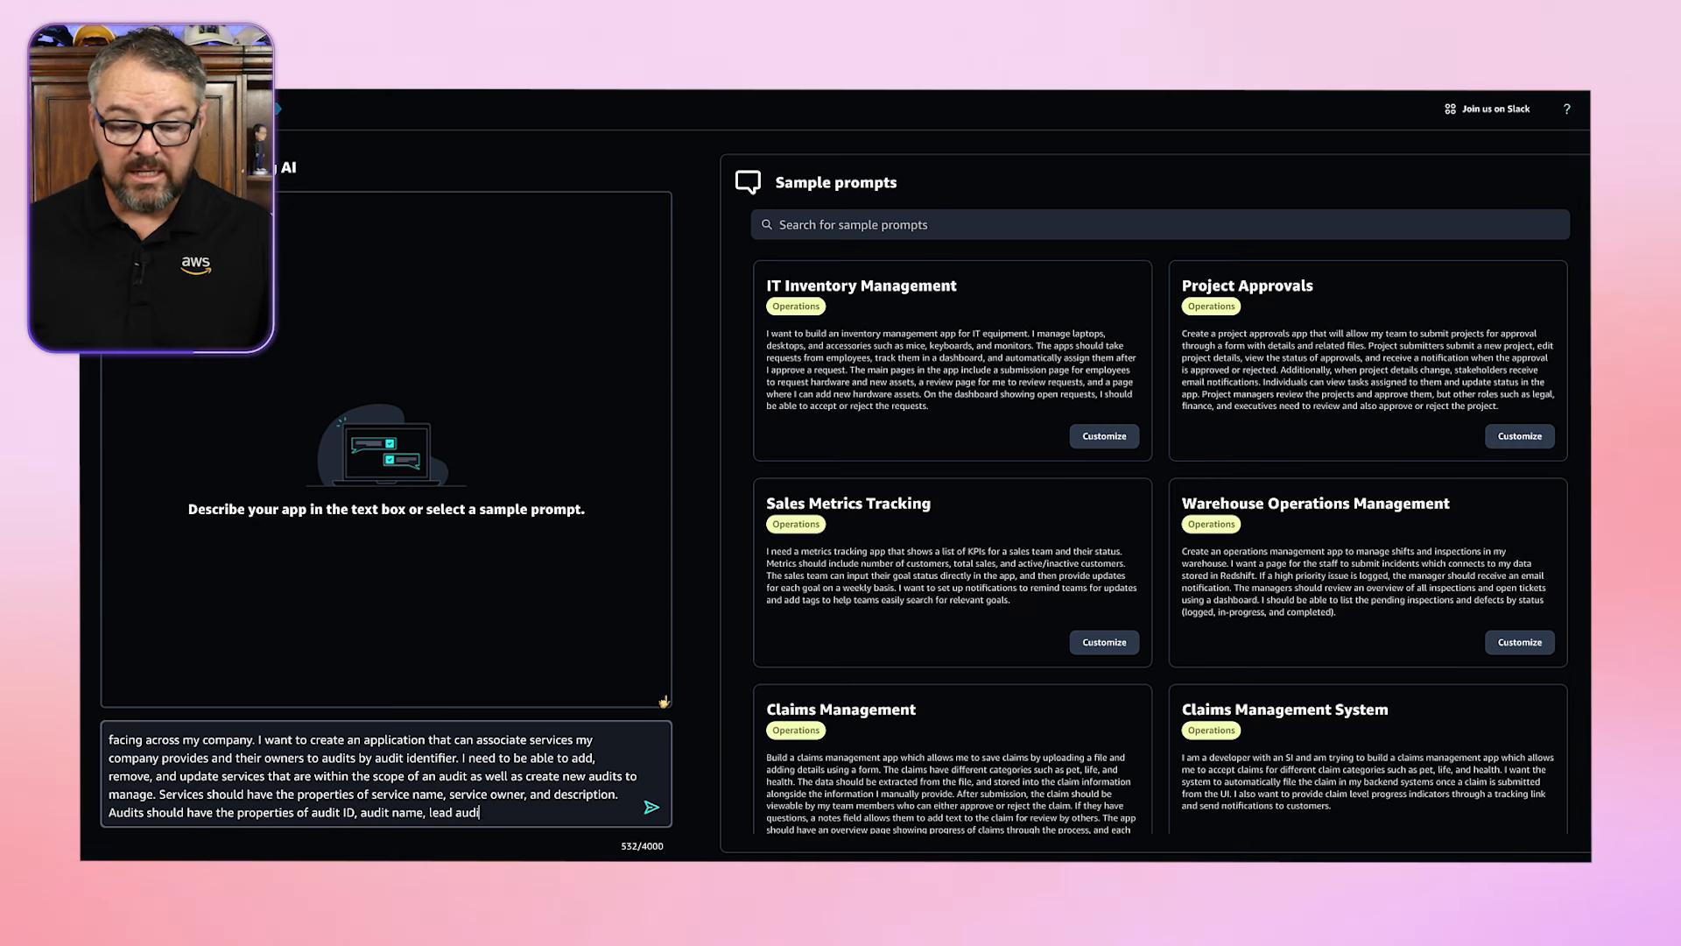
type("tor, and audit team responsible f")
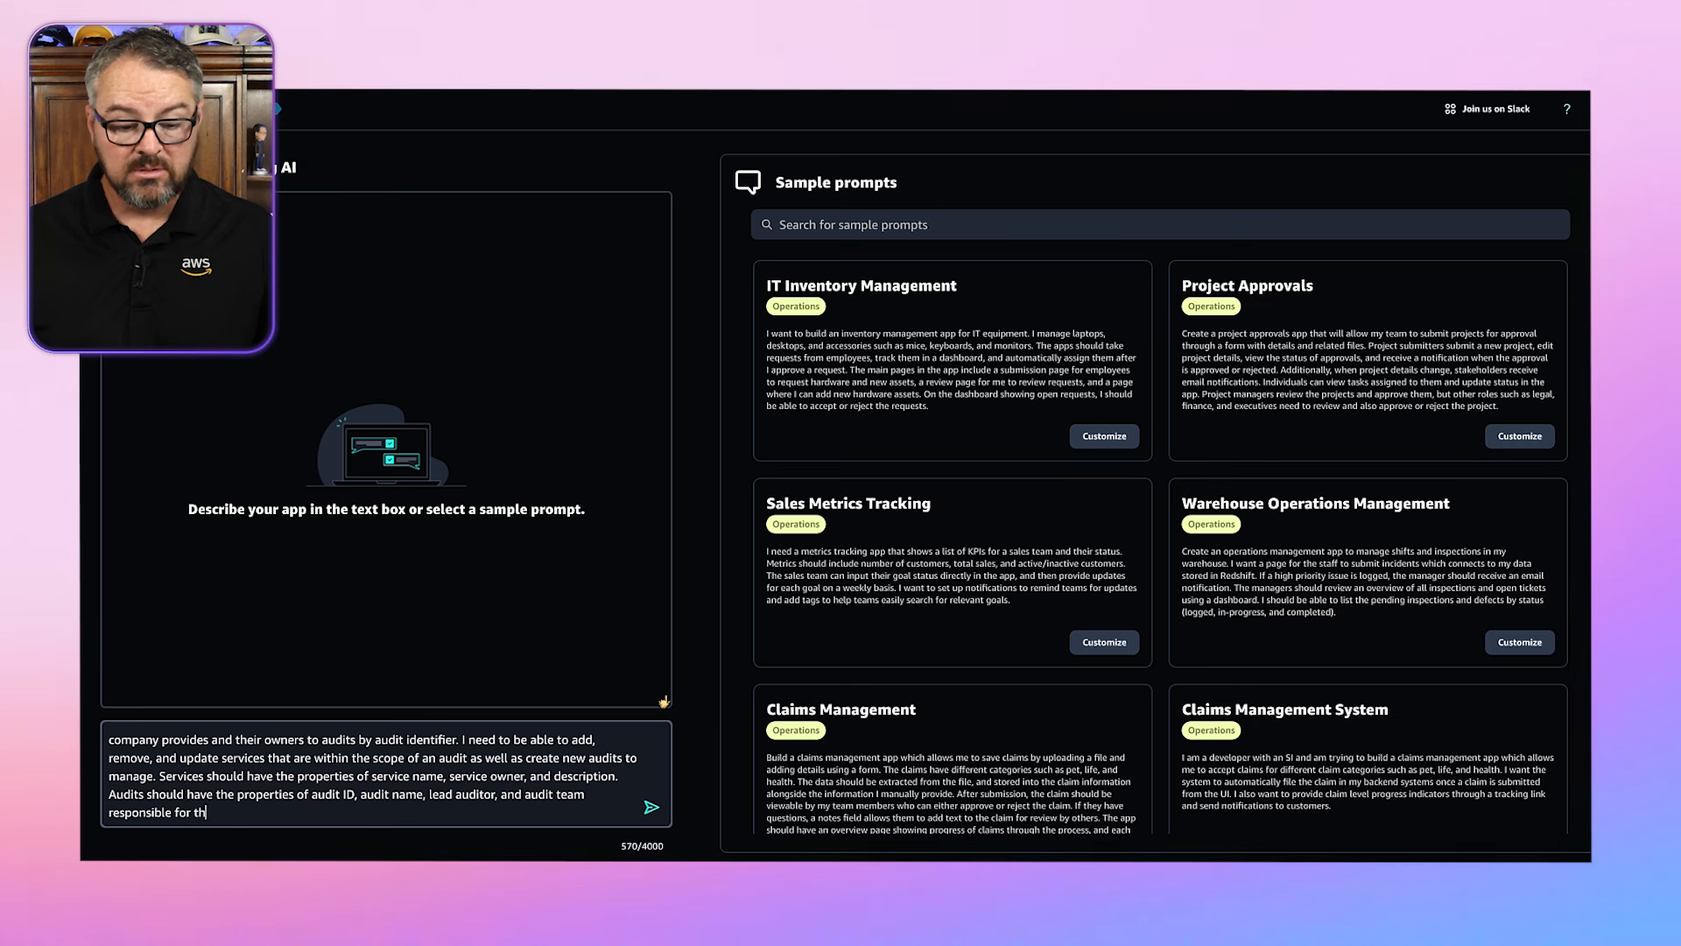
type("or the audit, audit date ")
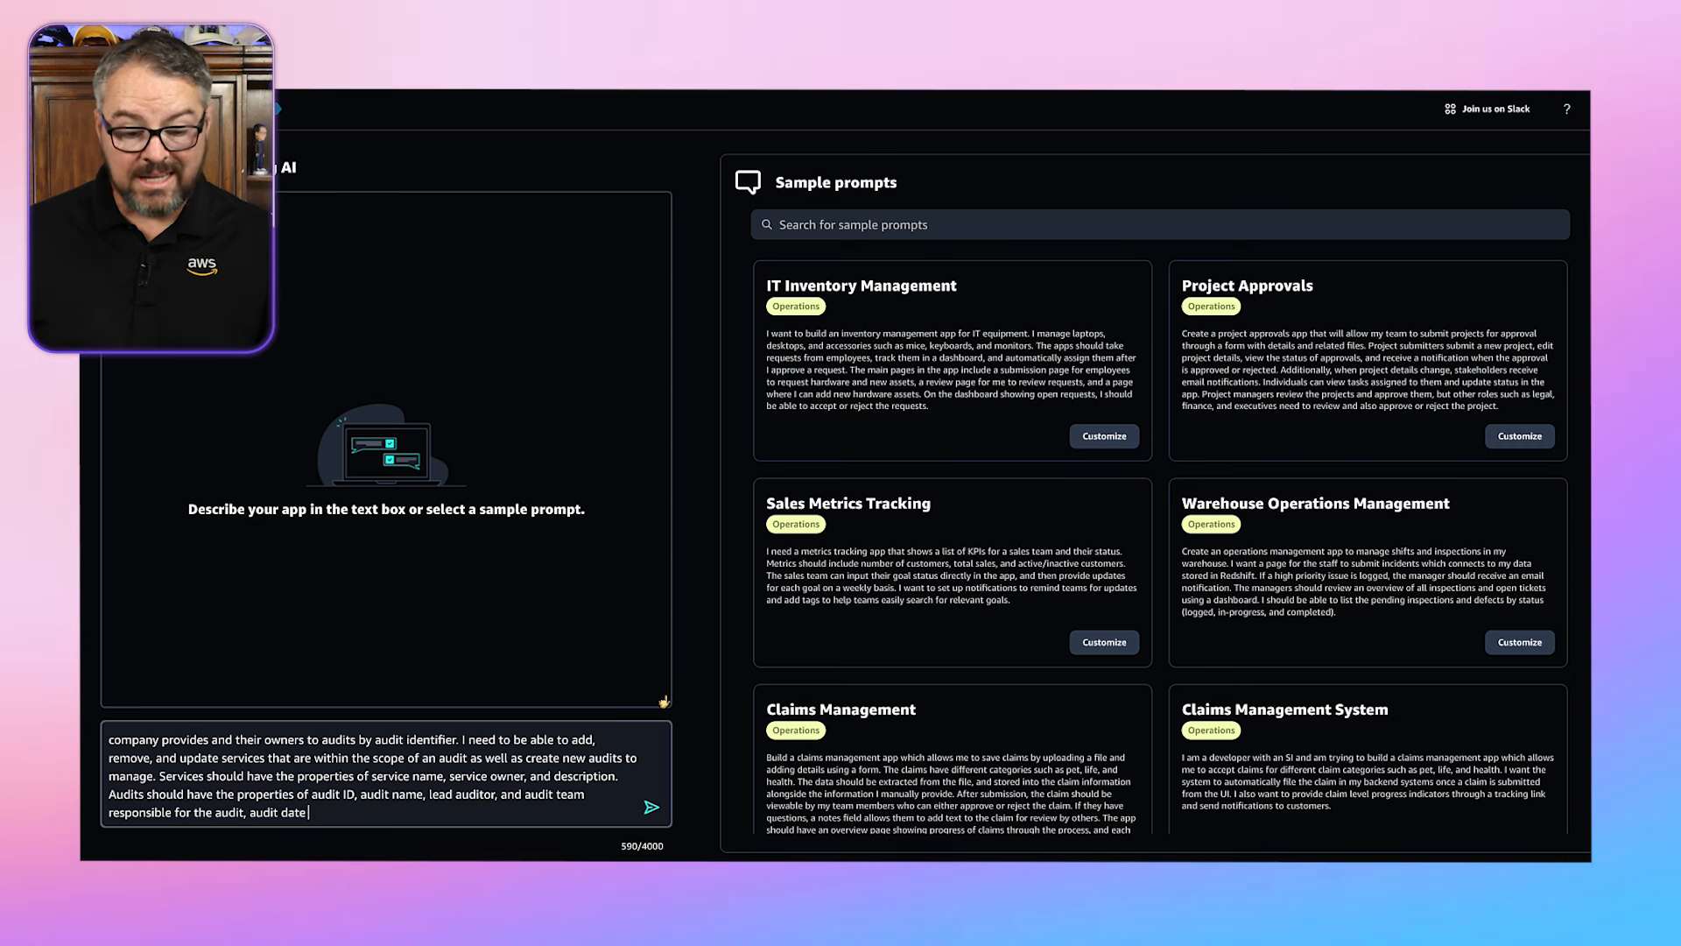
type("and potentially ser")
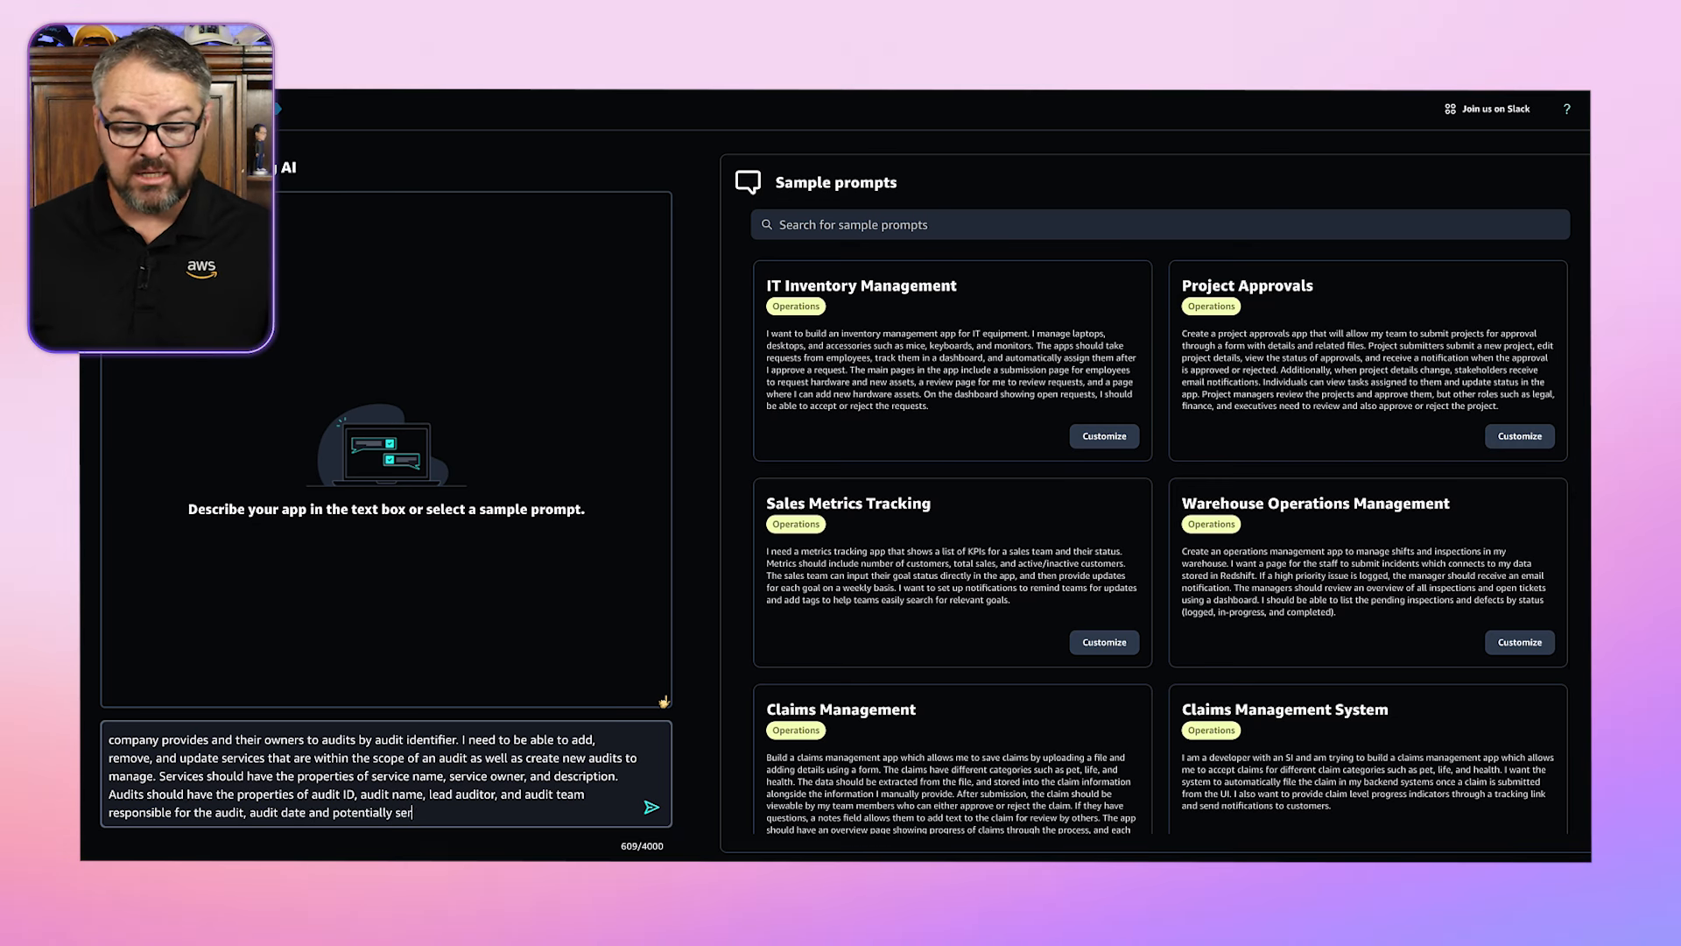
type("vice and audit results.")
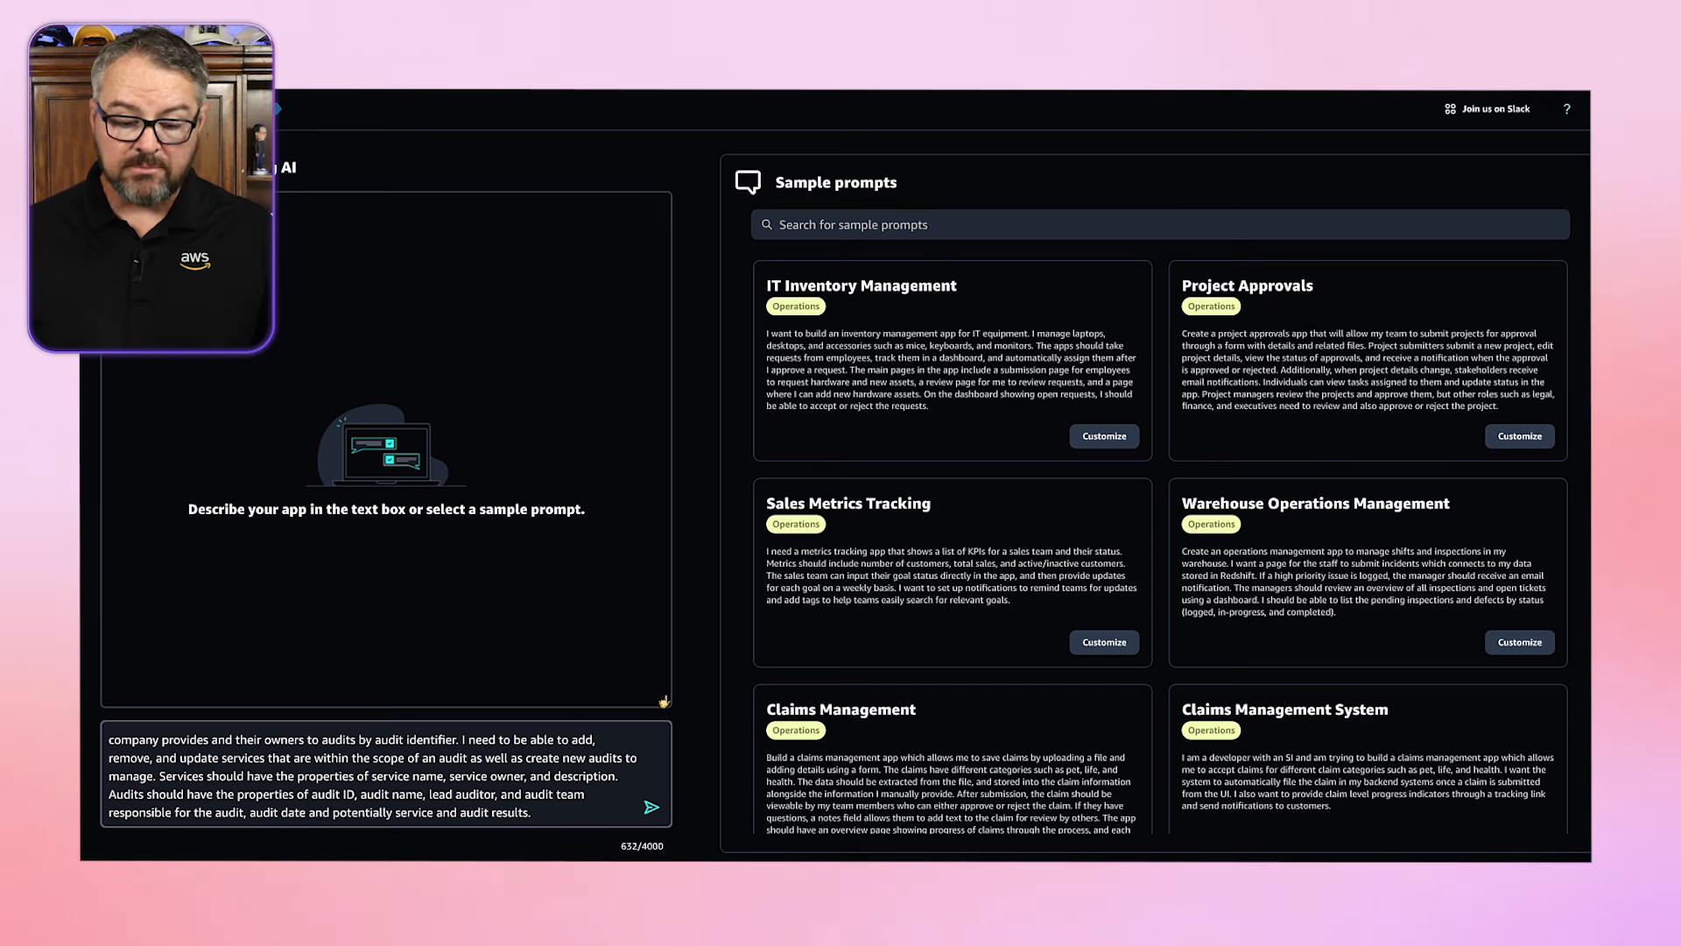
left_click(649, 808)
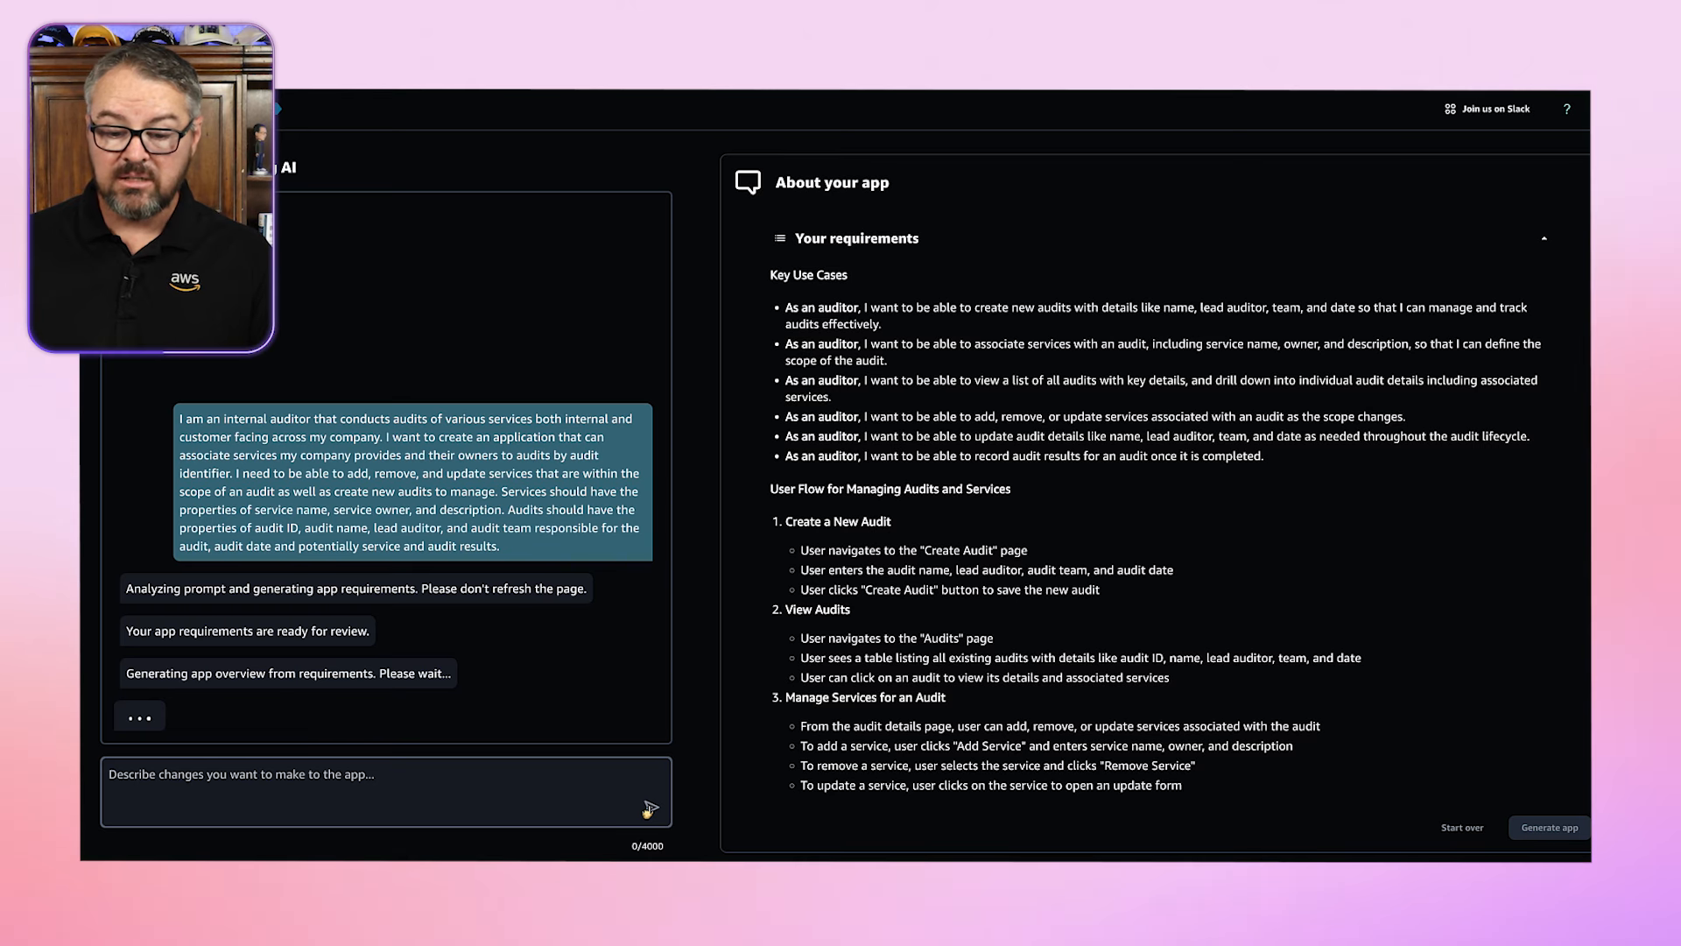
Step: Review the audit app's key use cases, user flow, data sources and usage overview
scroll(1157, 514, "down", 1)
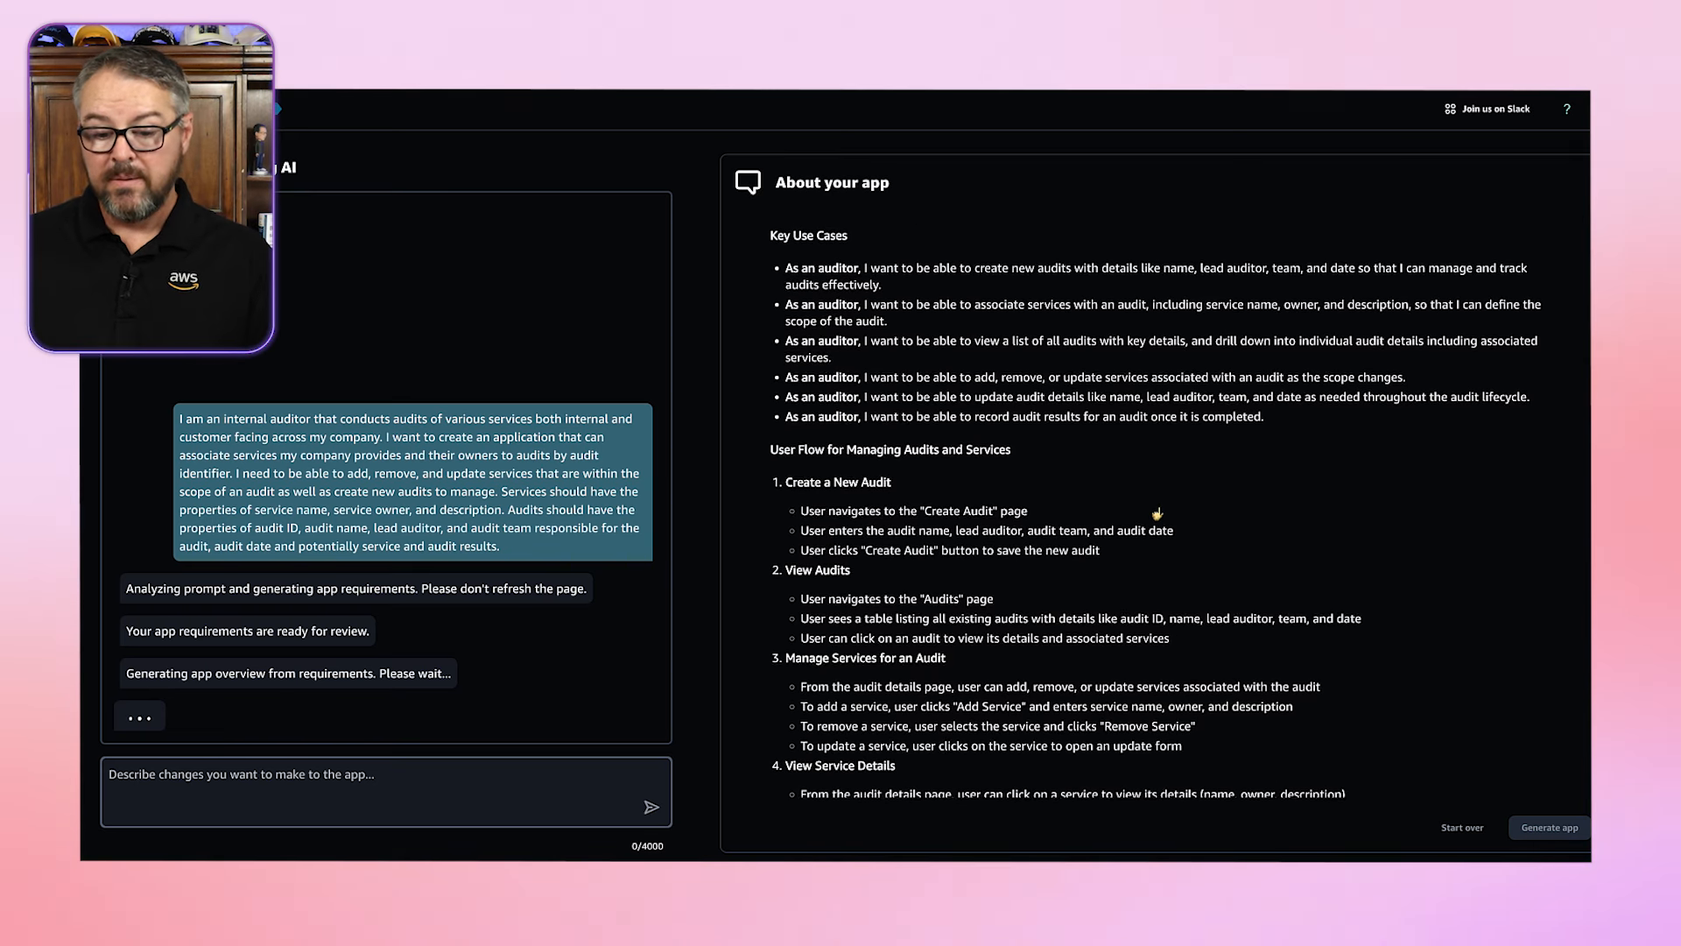
scroll(1157, 514, "down", 2)
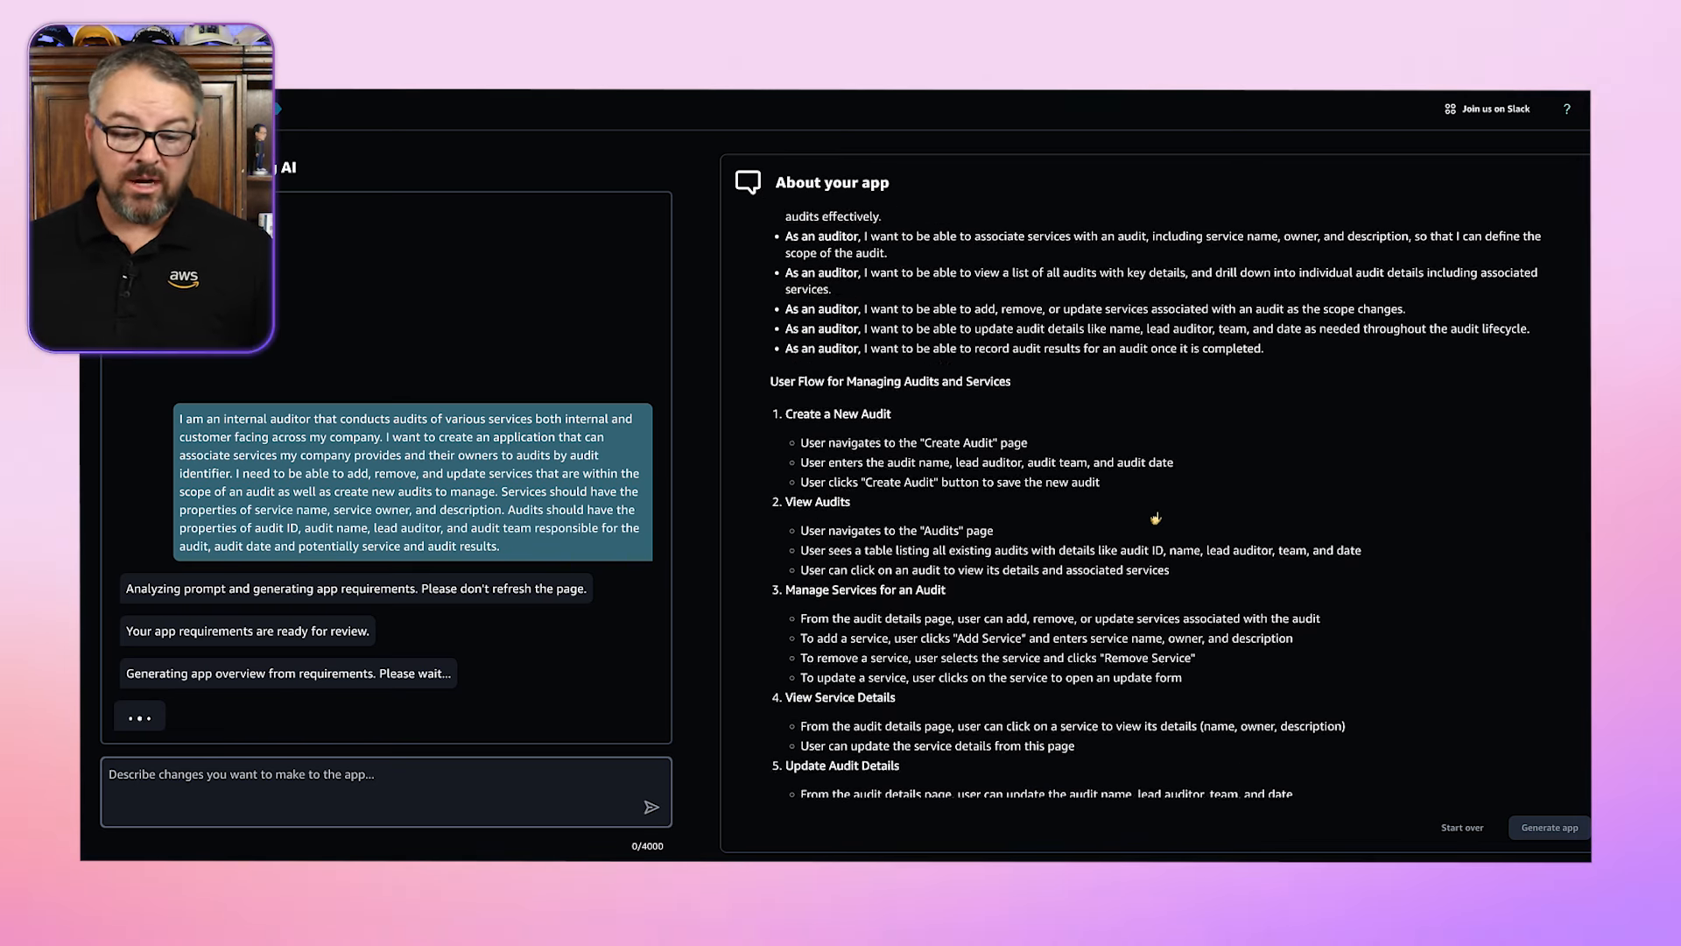
scroll(1156, 517, "down", 4)
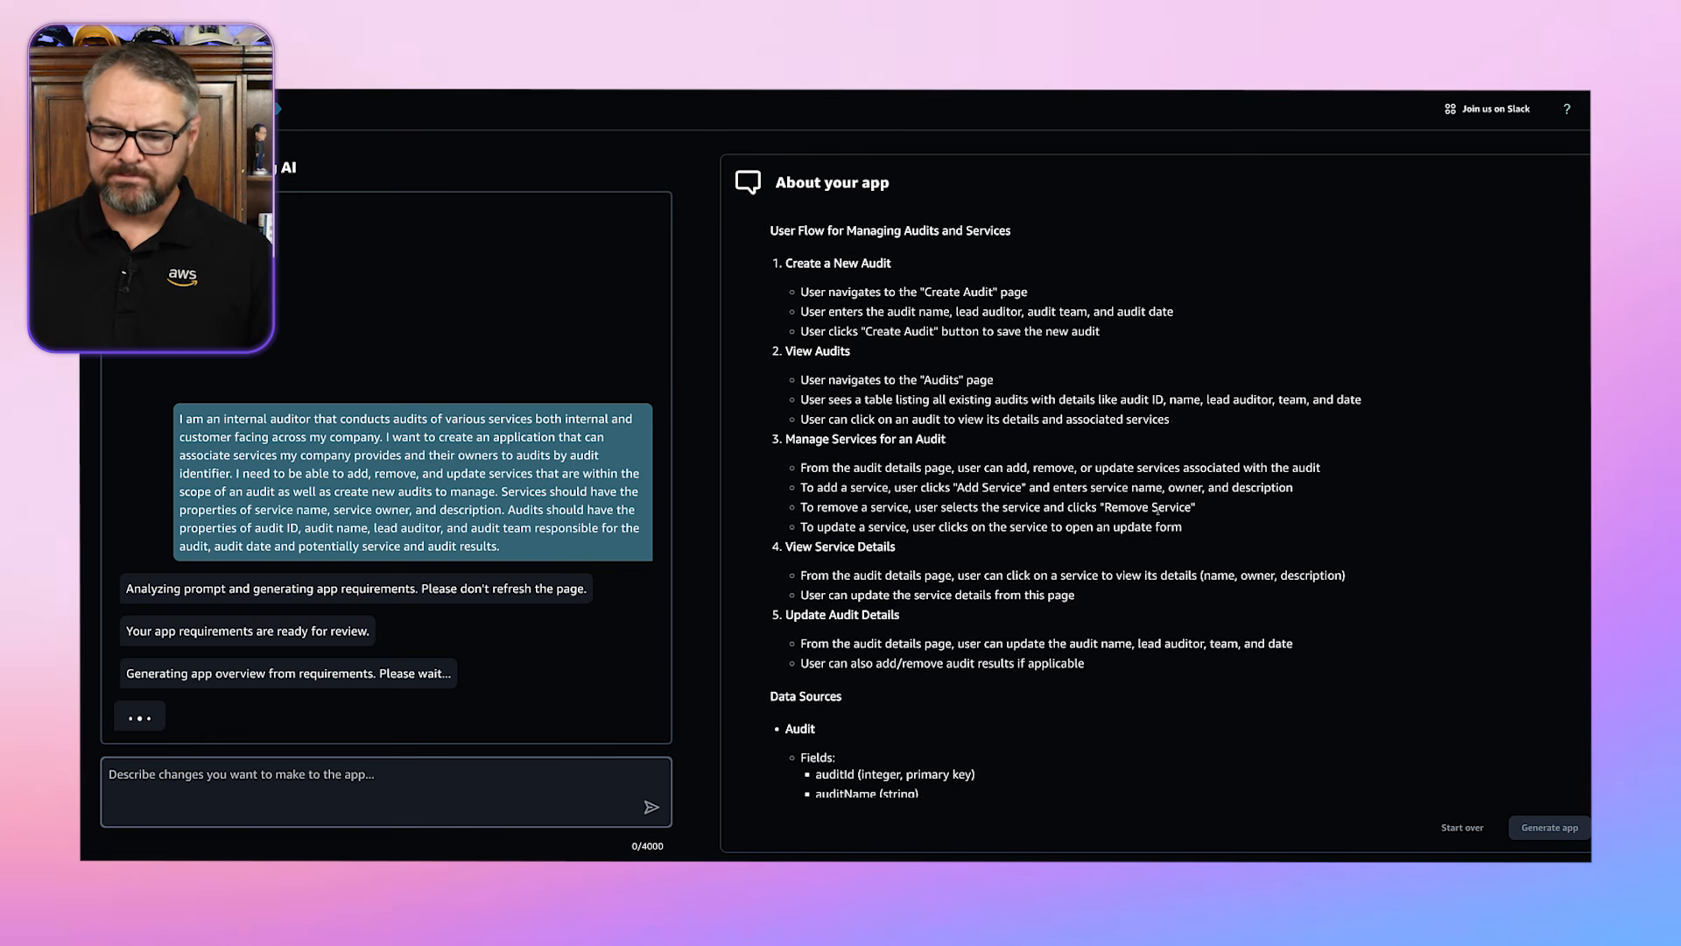
scroll(1158, 510, "down", 2)
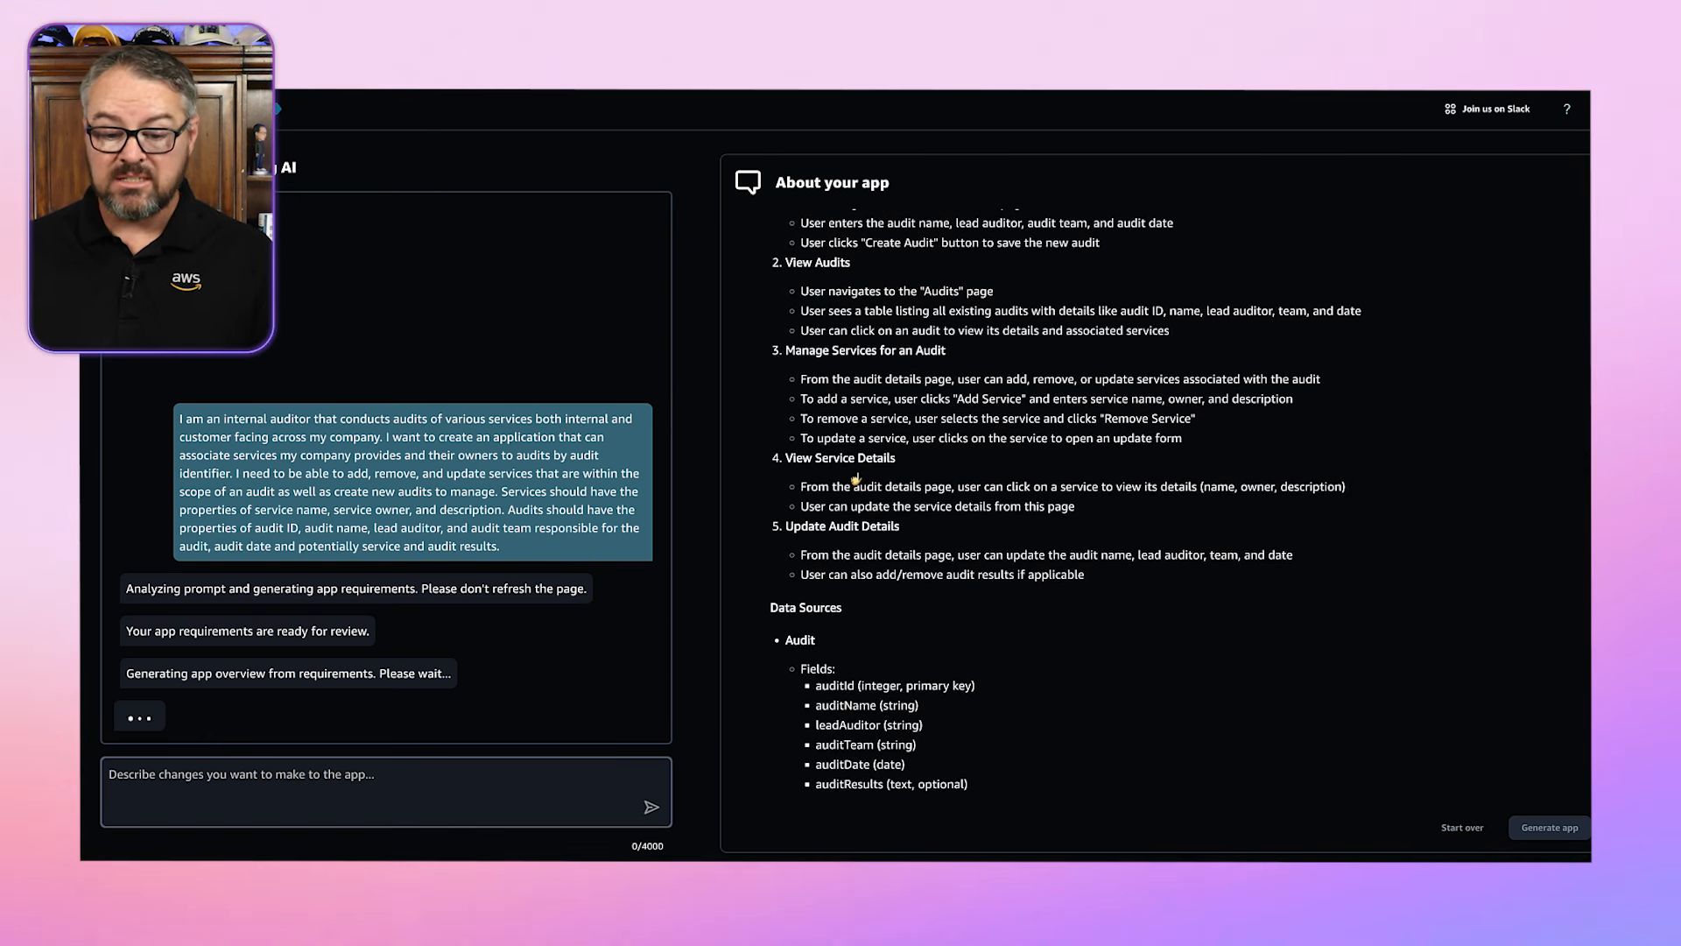
scroll(862, 497, "up", 2)
scroll(863, 497, "down", 1)
scroll(863, 497, "down", 10)
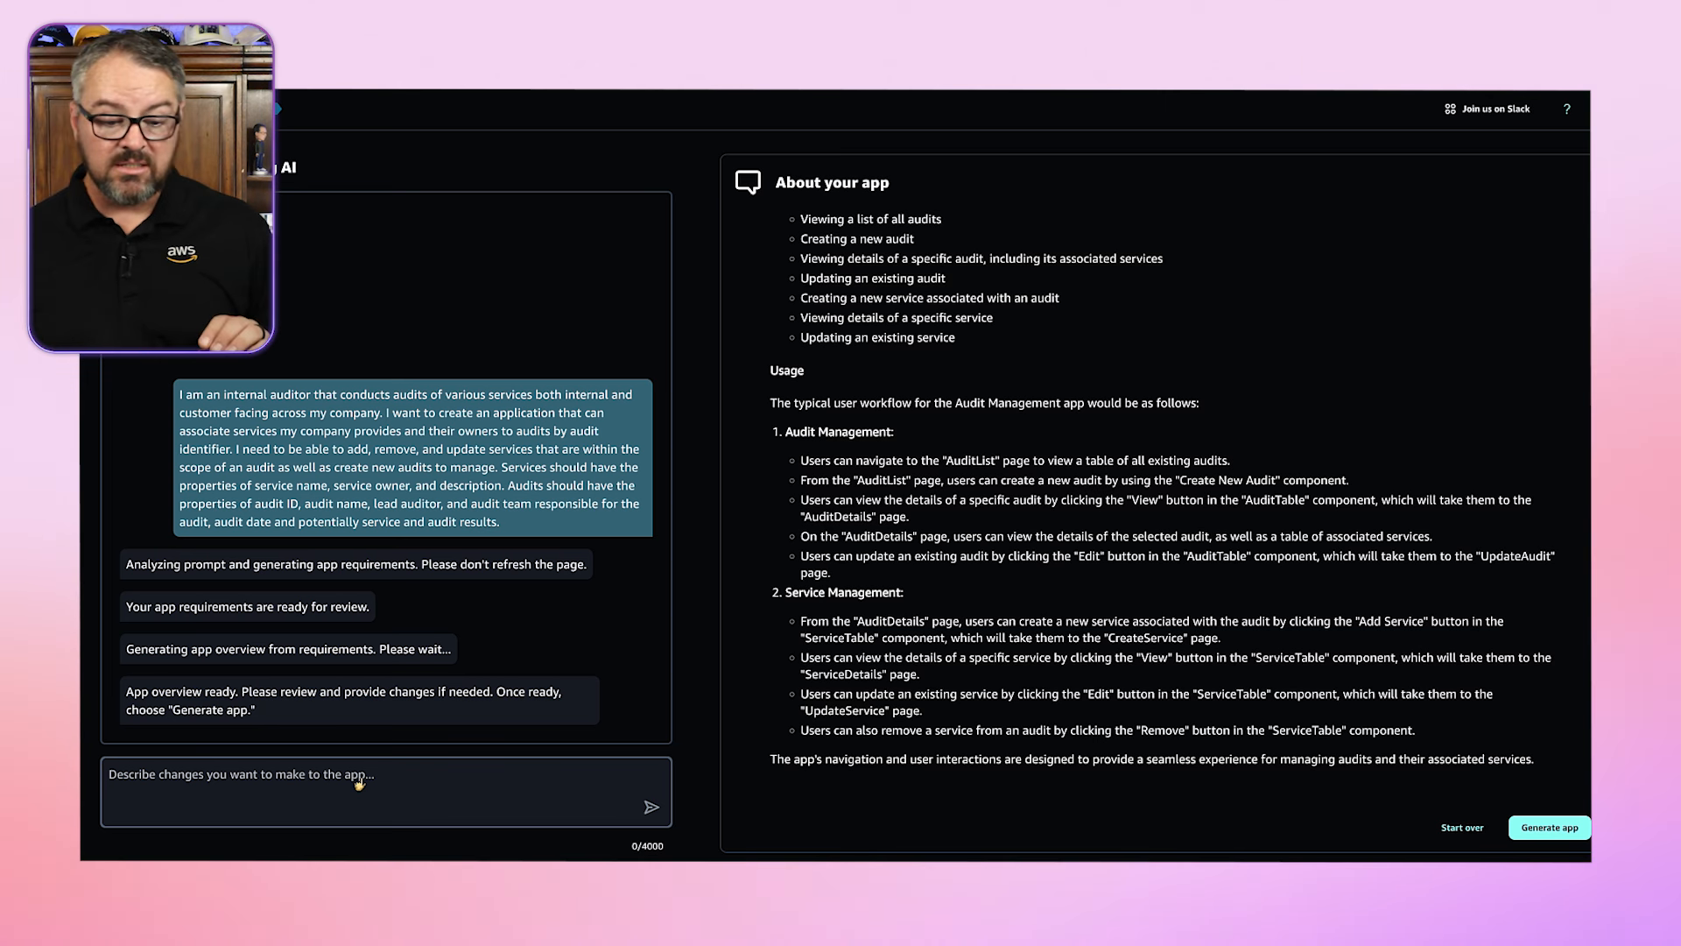
Step: Write a change request that the audit owner be notified in Slack and by email when an audit is entered
type("I wa")
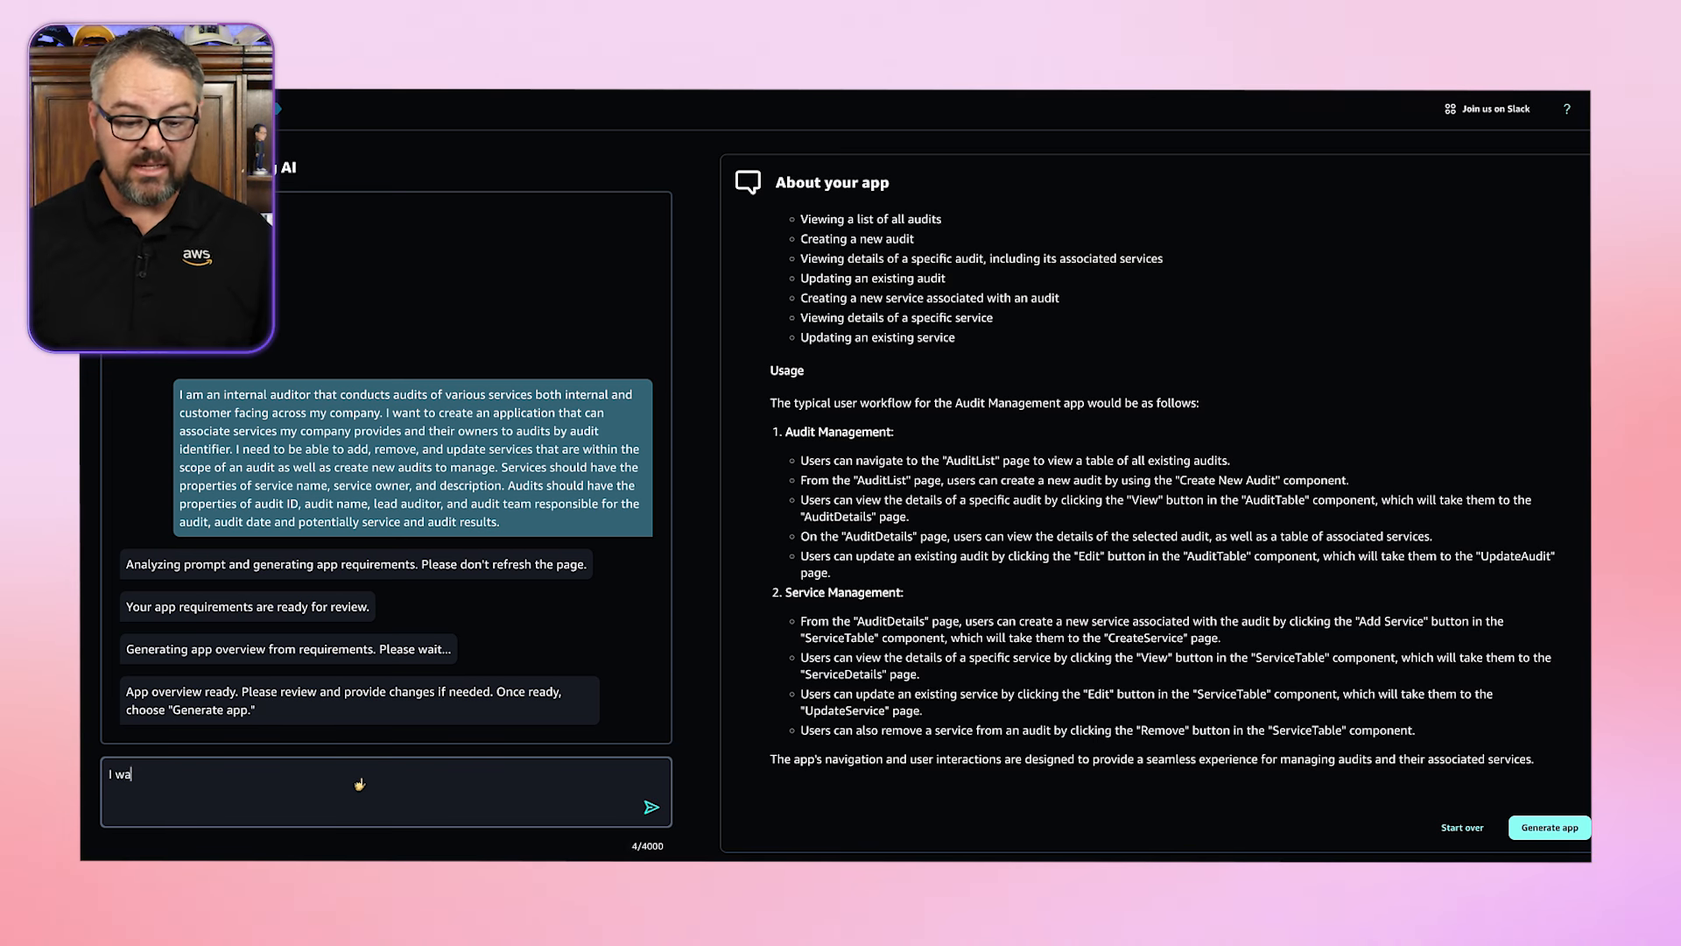
type("nt to make sure tha")
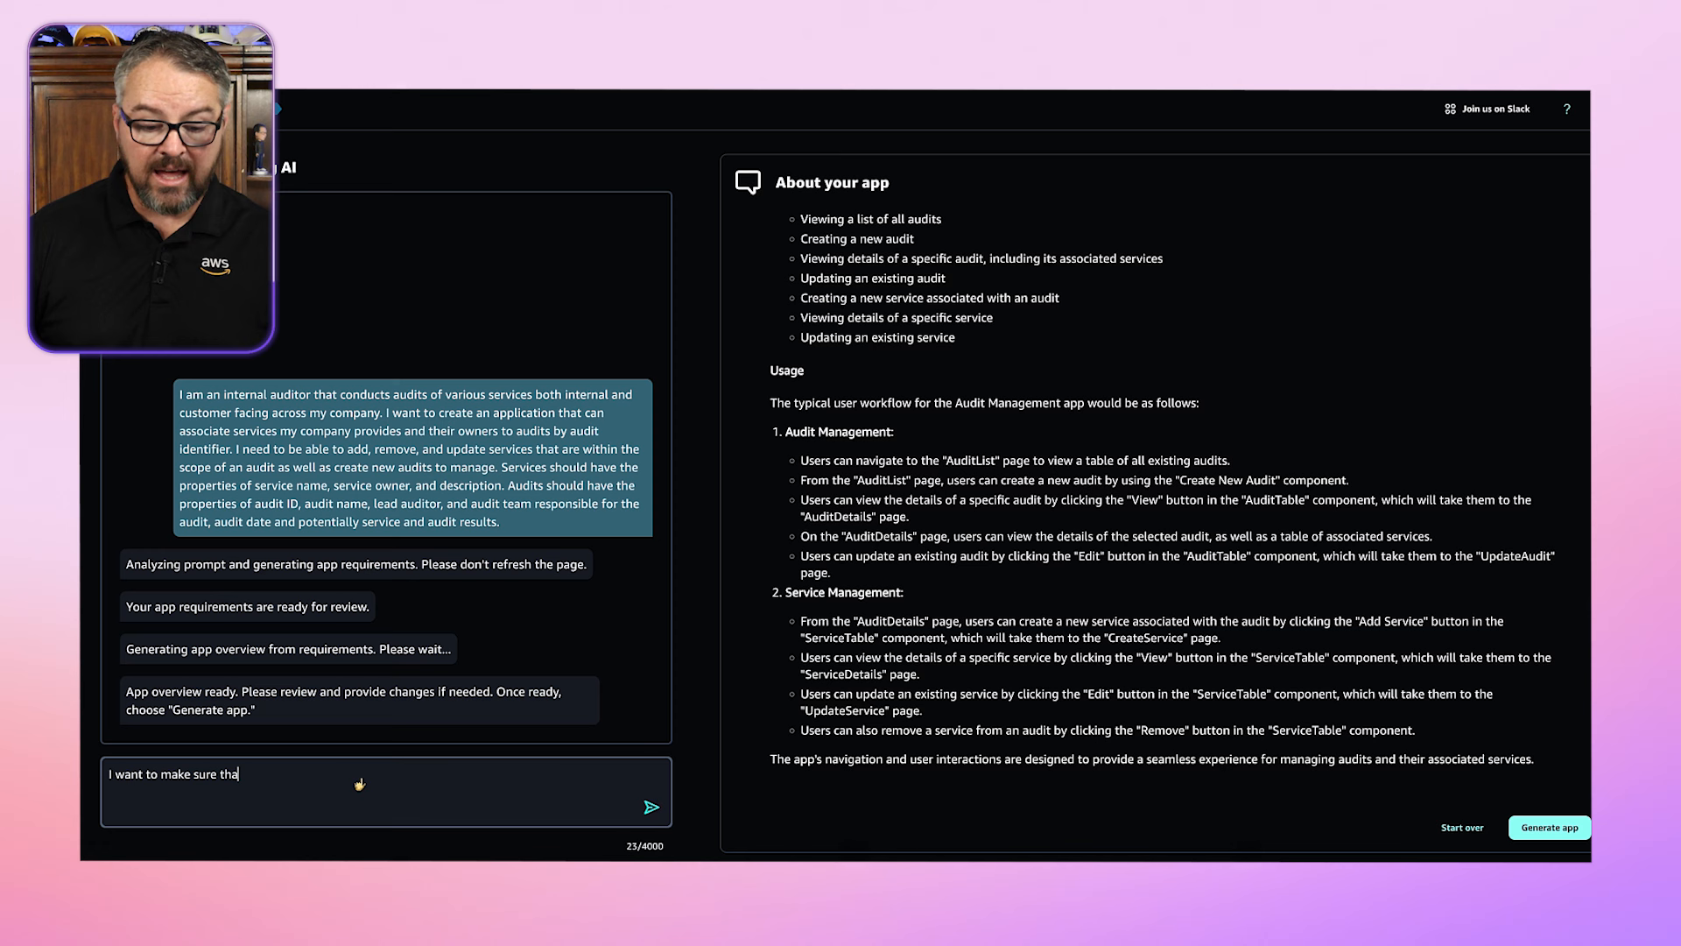
type("t when an audit is ")
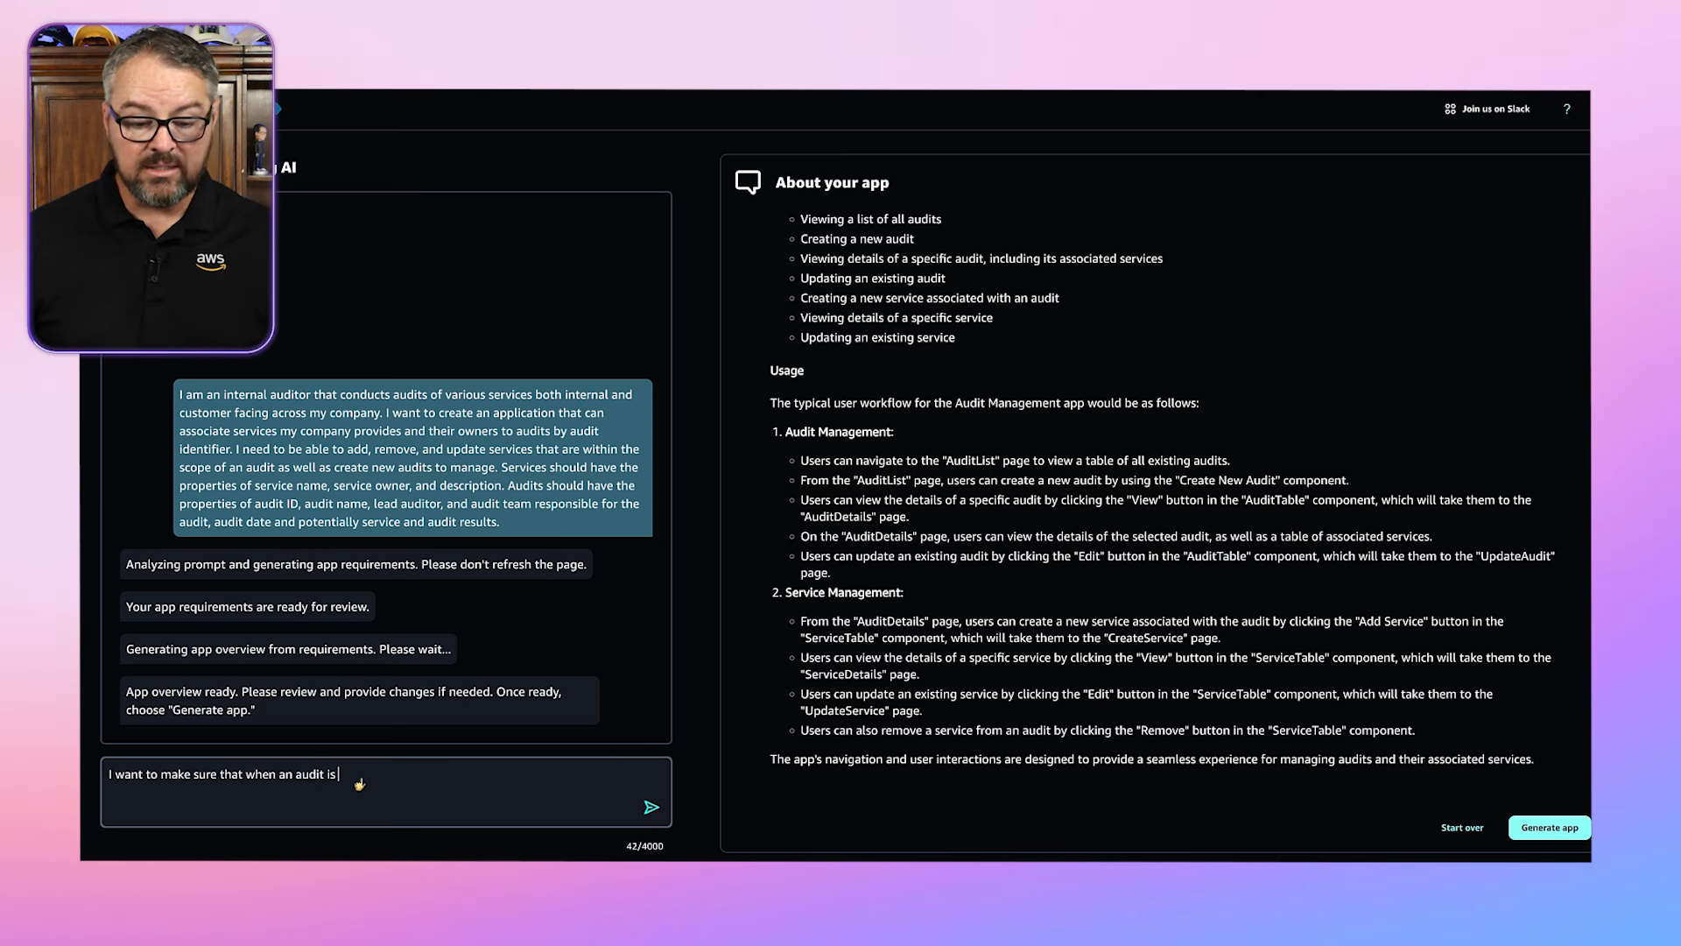
type("entered, the audit owner is notified in")
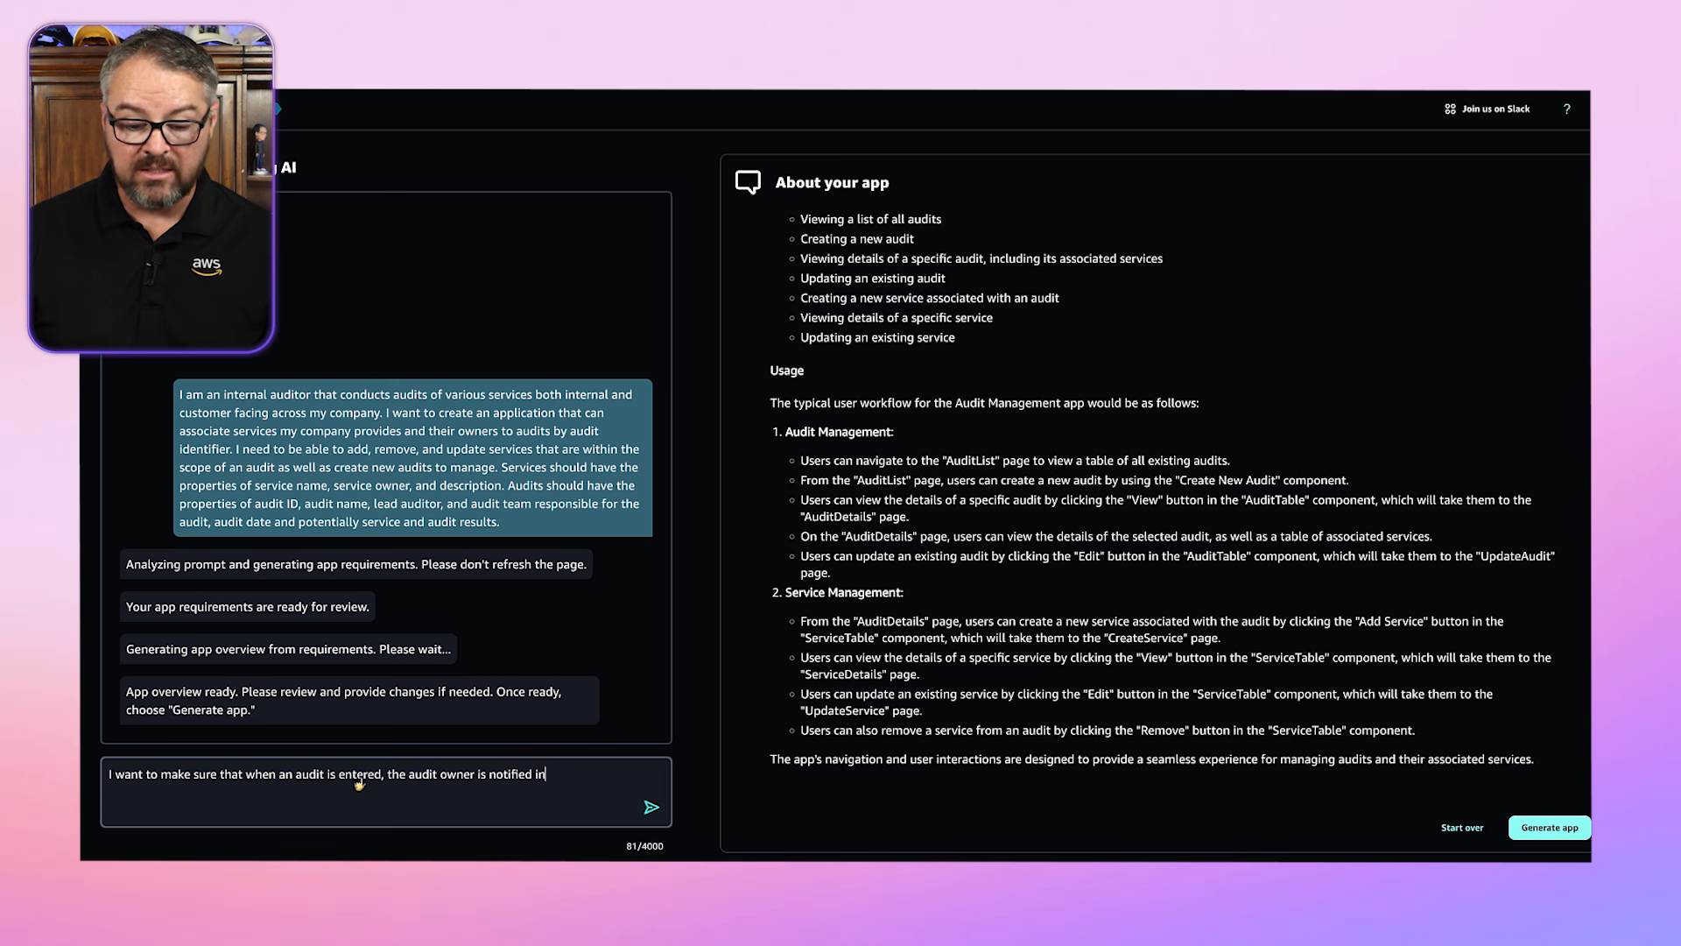
type(" slack and by email.  I also want to show on the dashboard")
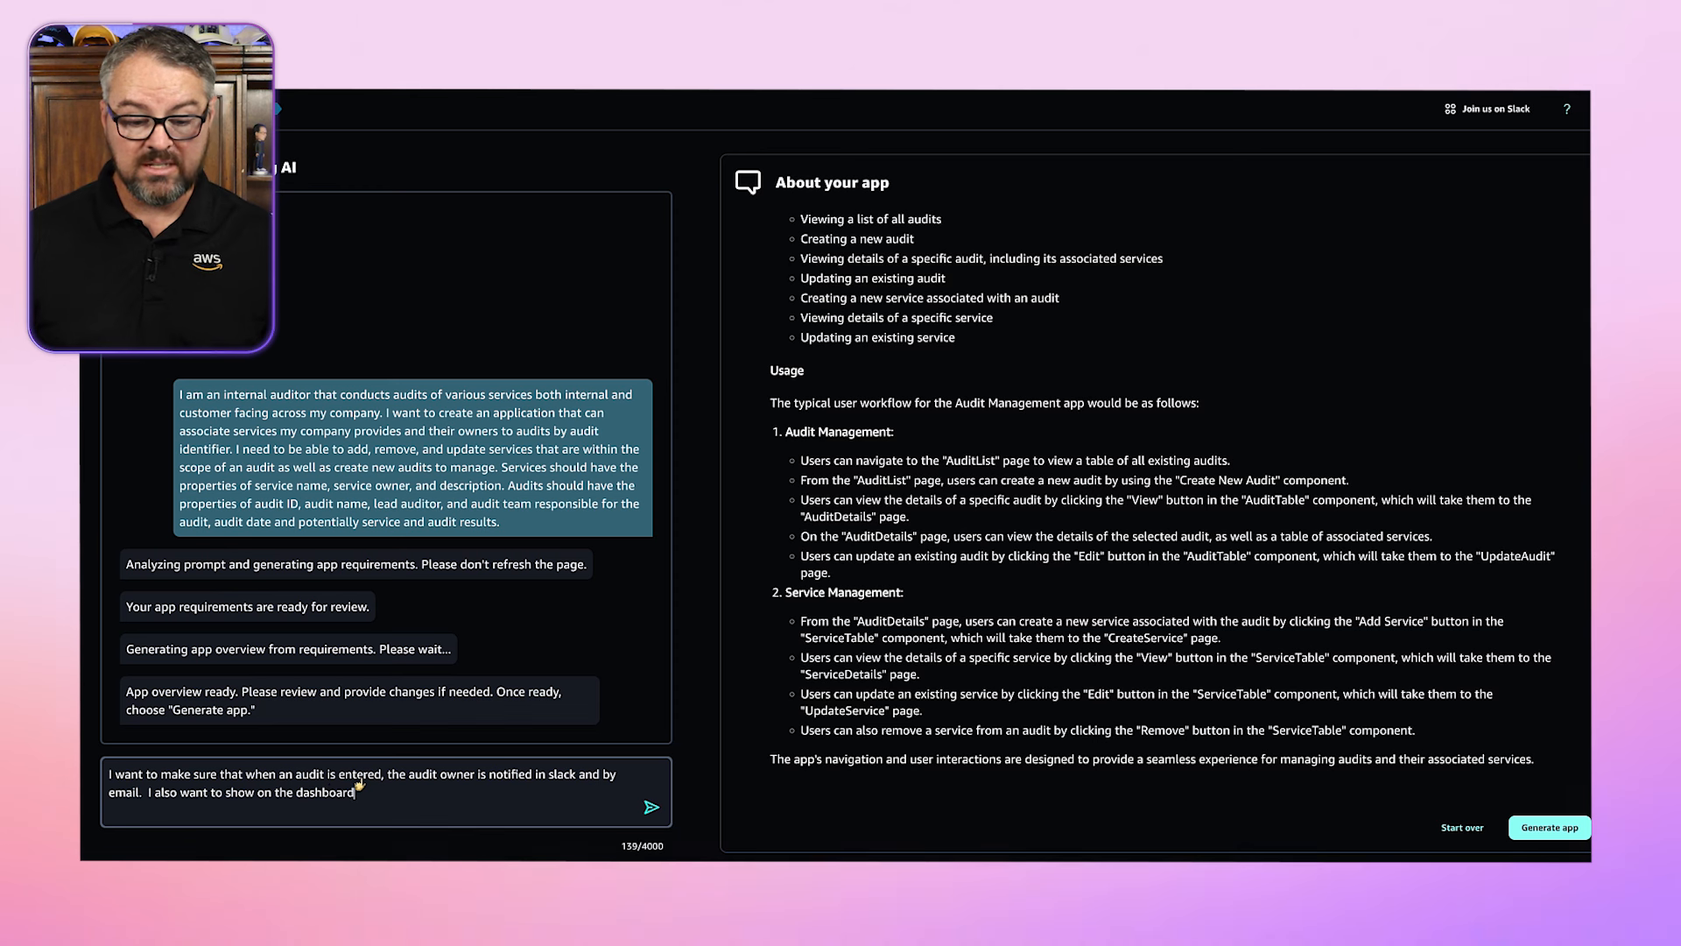
Step: Request a dashboard graph of completed audits against the total services, and submit the changes
type(" a graph of comlete")
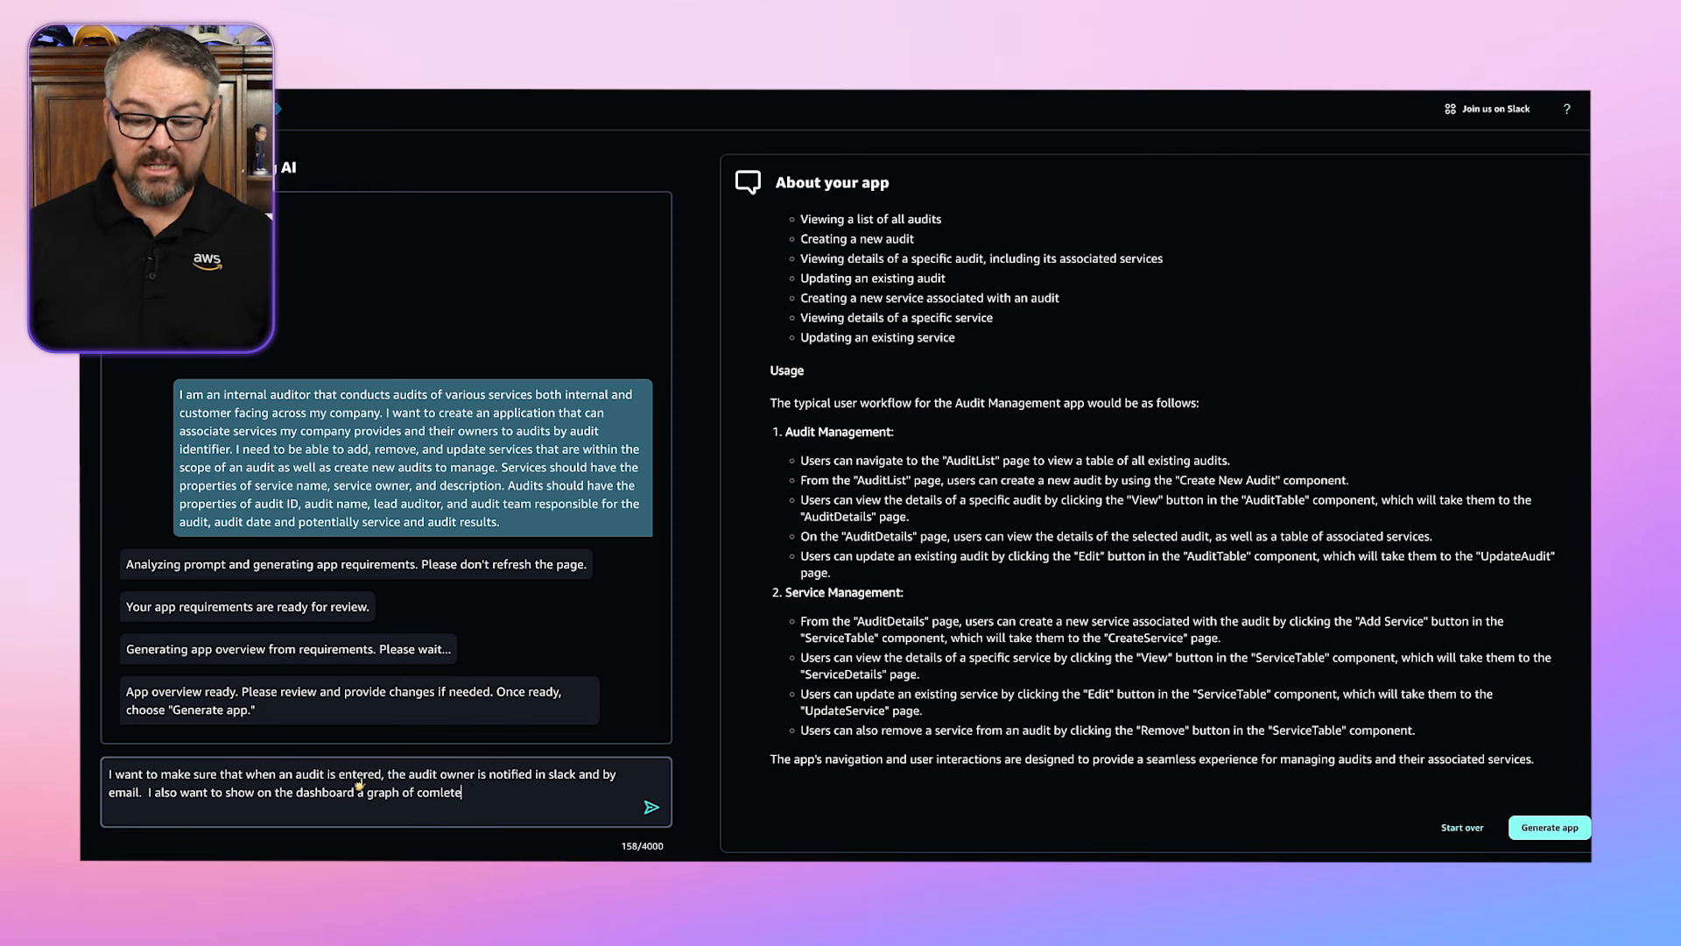
type("d audits against th")
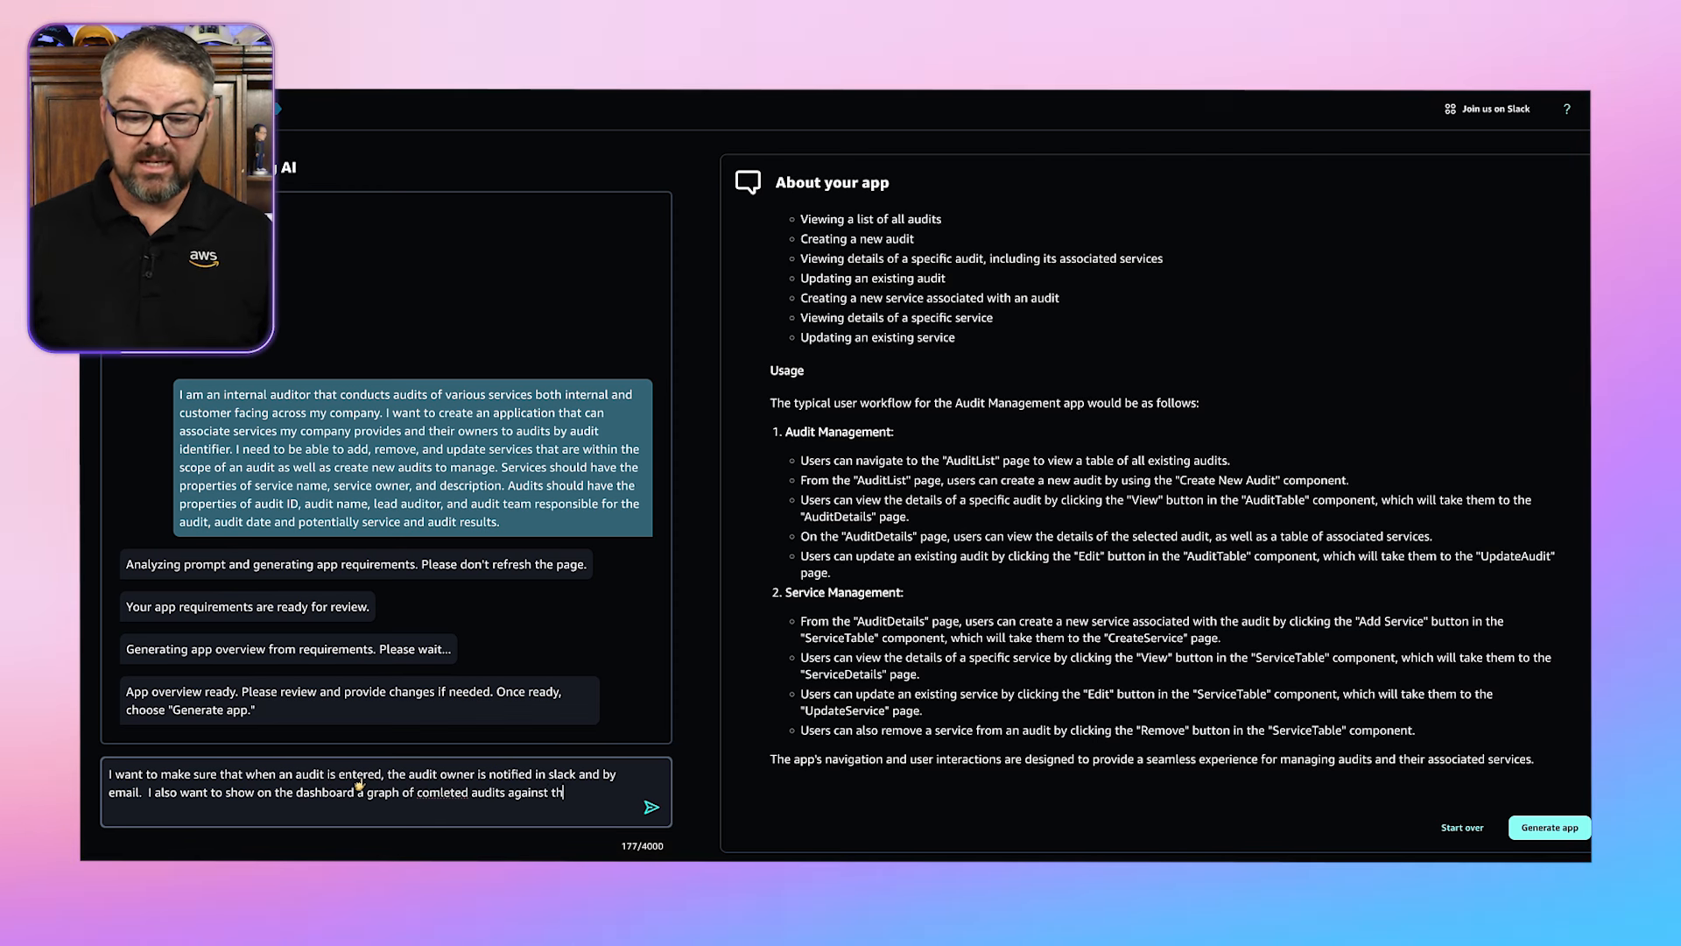
type("e total services.")
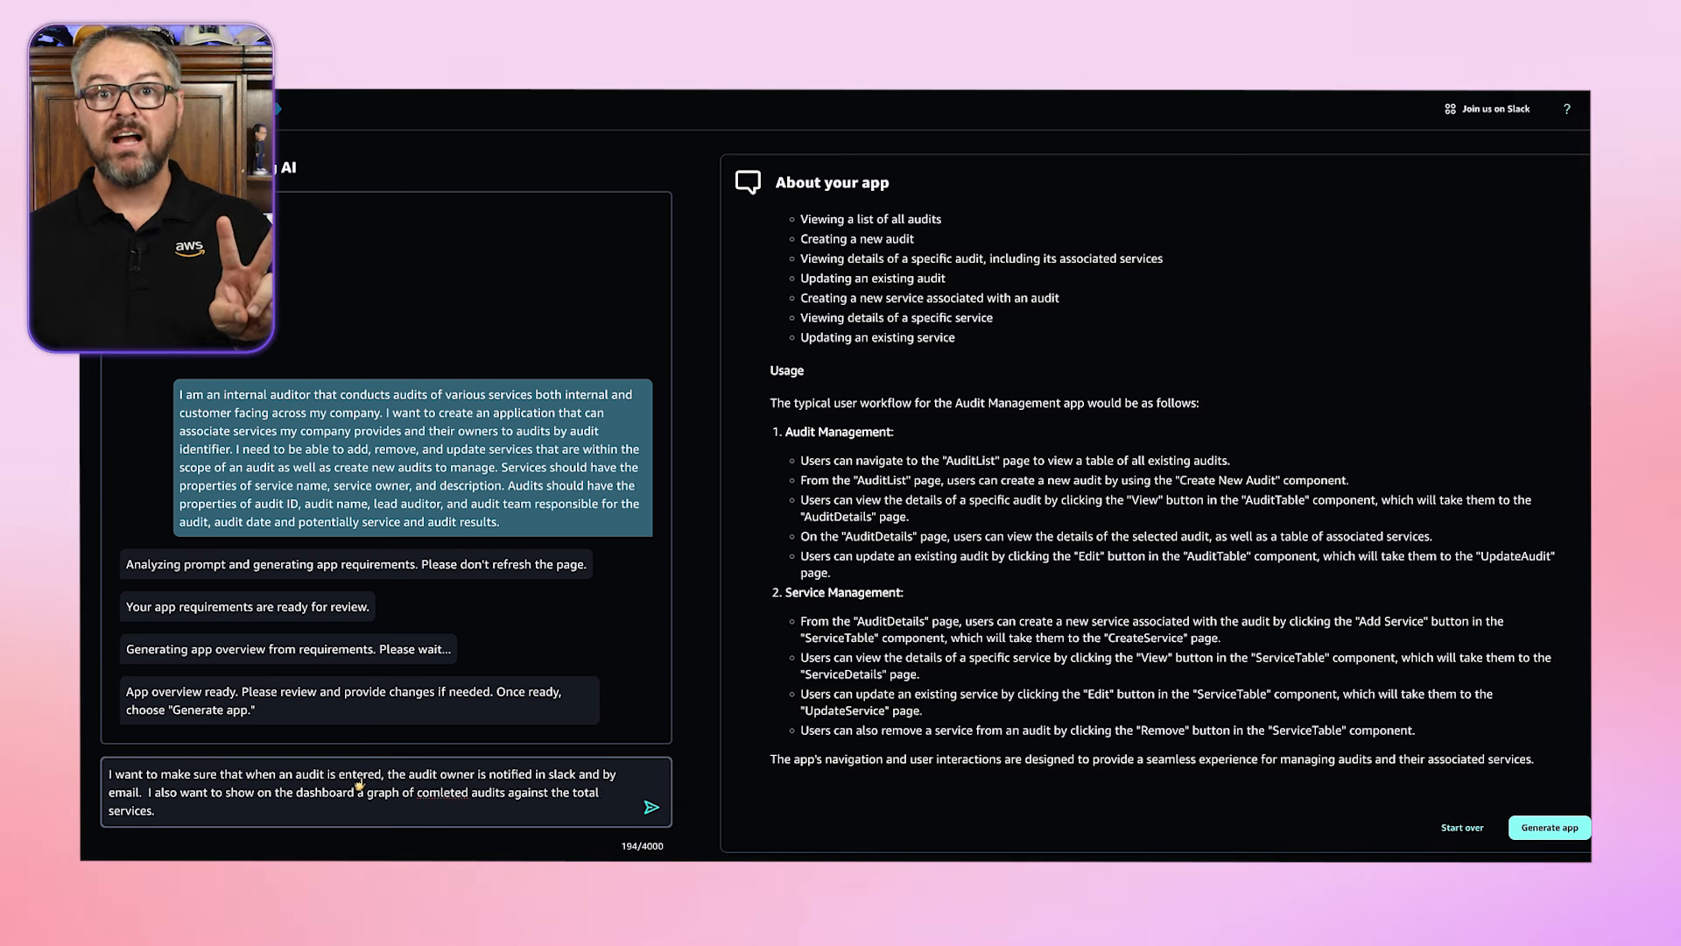
left_click(661, 816)
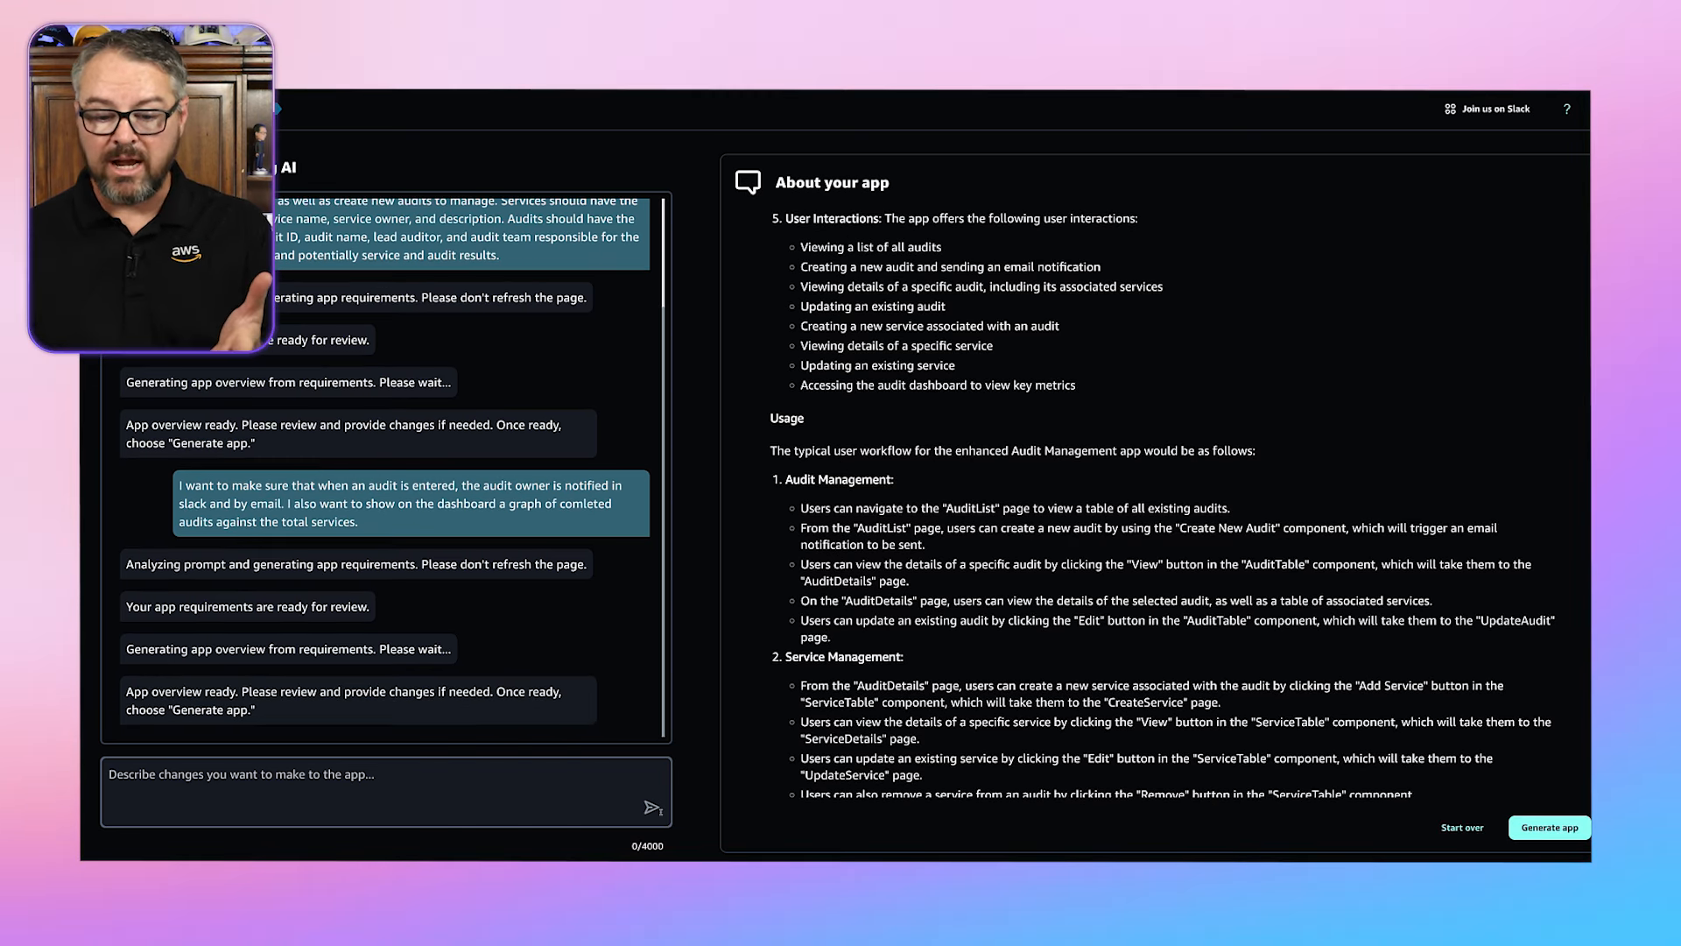
Step: Review the revised app overview's summary, key features and usage for the requested notifications and dashboard
scroll(914, 632, "up", 5)
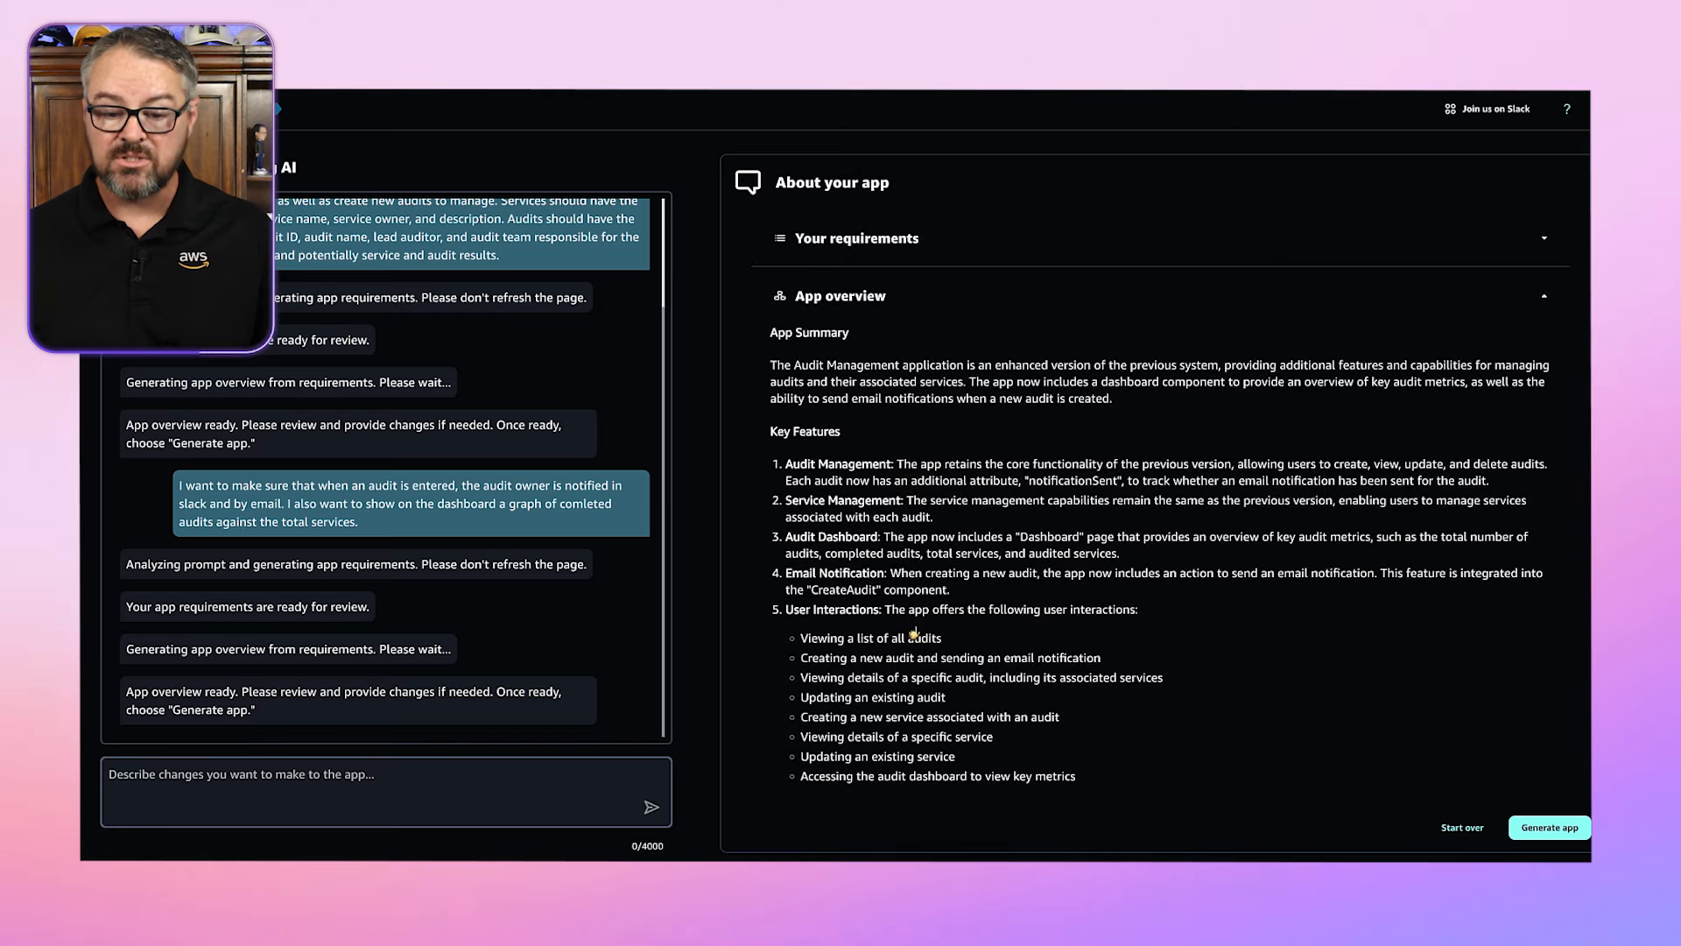
scroll(913, 632, "down", 2)
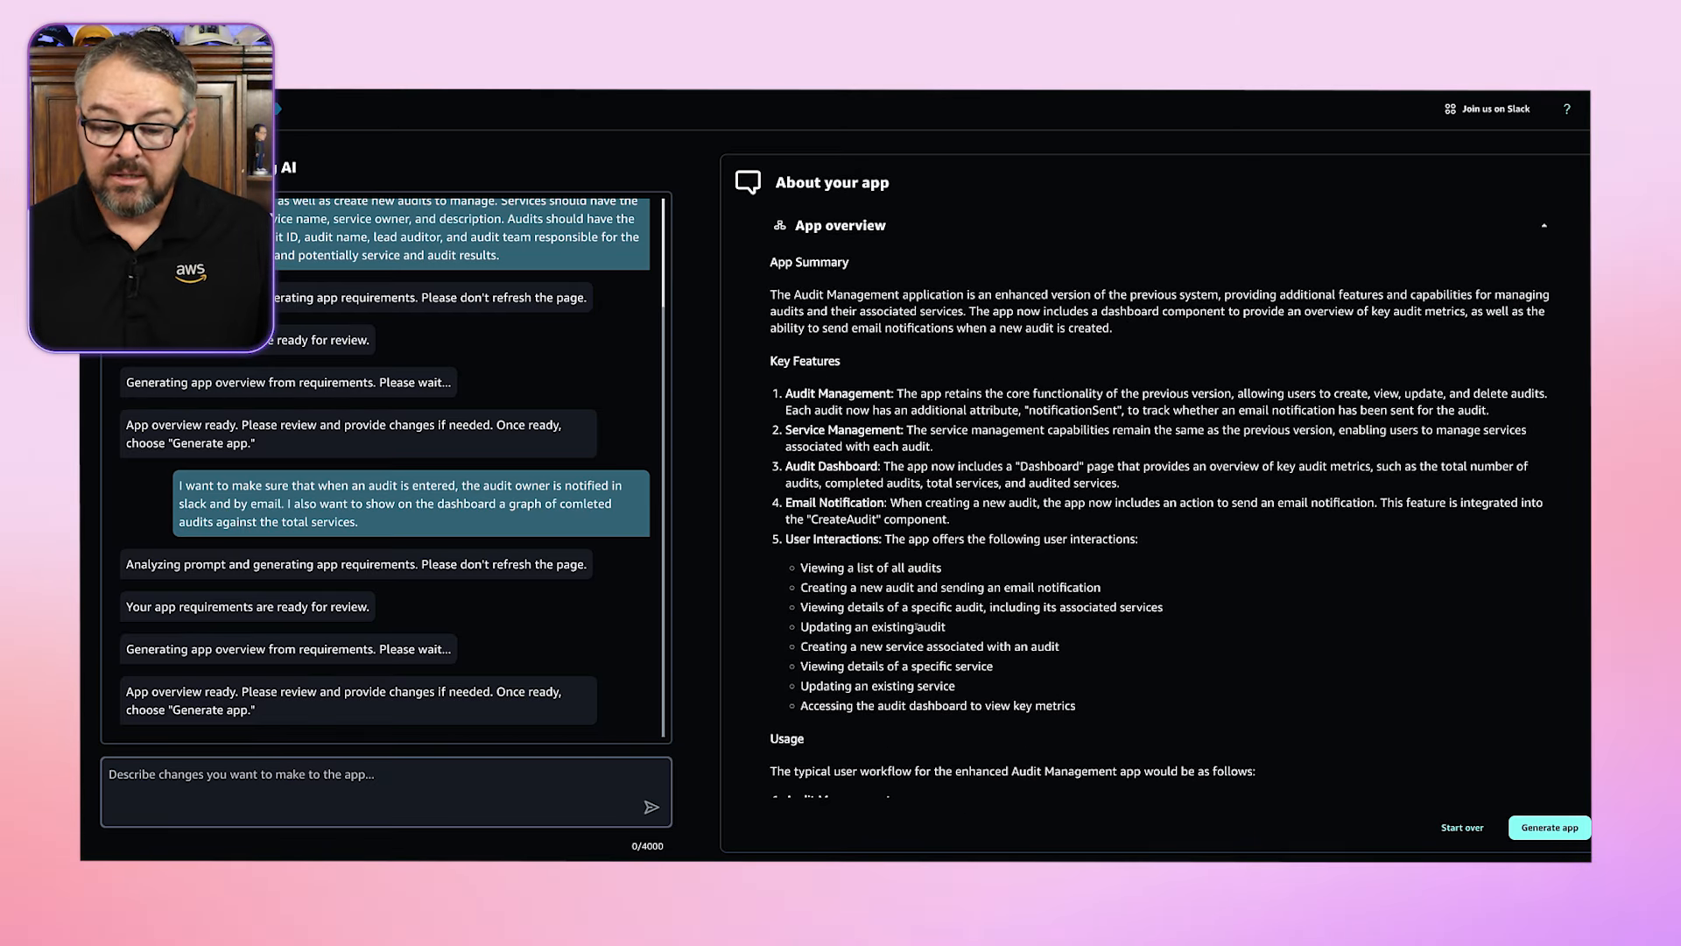
scroll(852, 718, "down", 10)
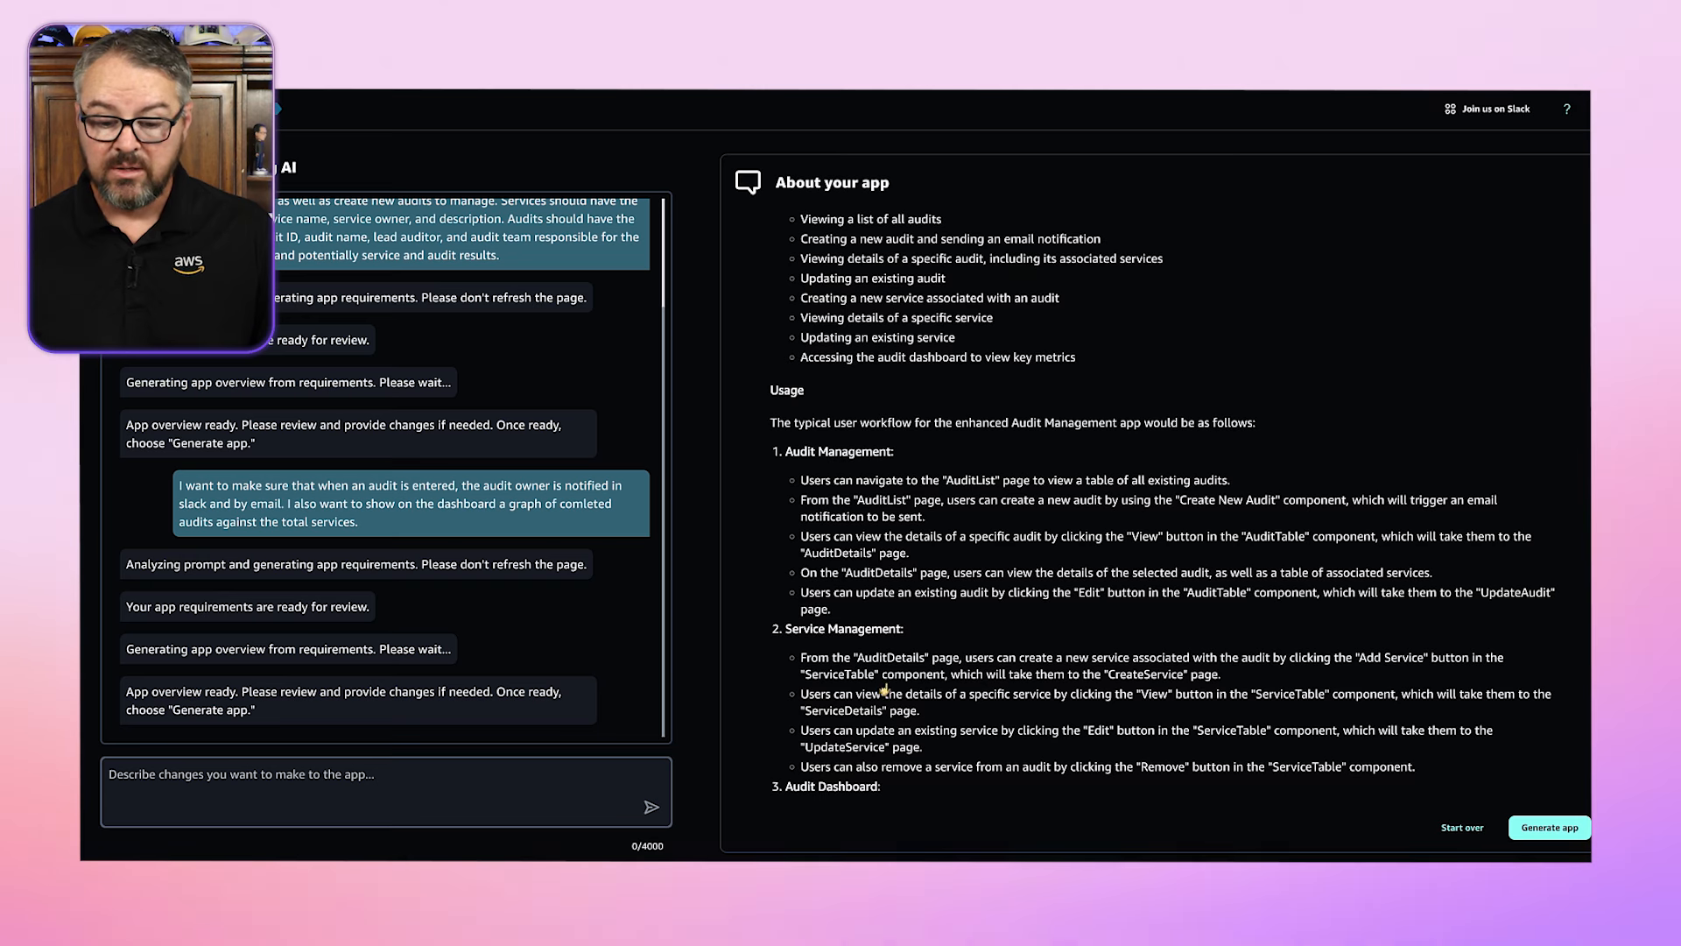
scroll(871, 696, "down", 4)
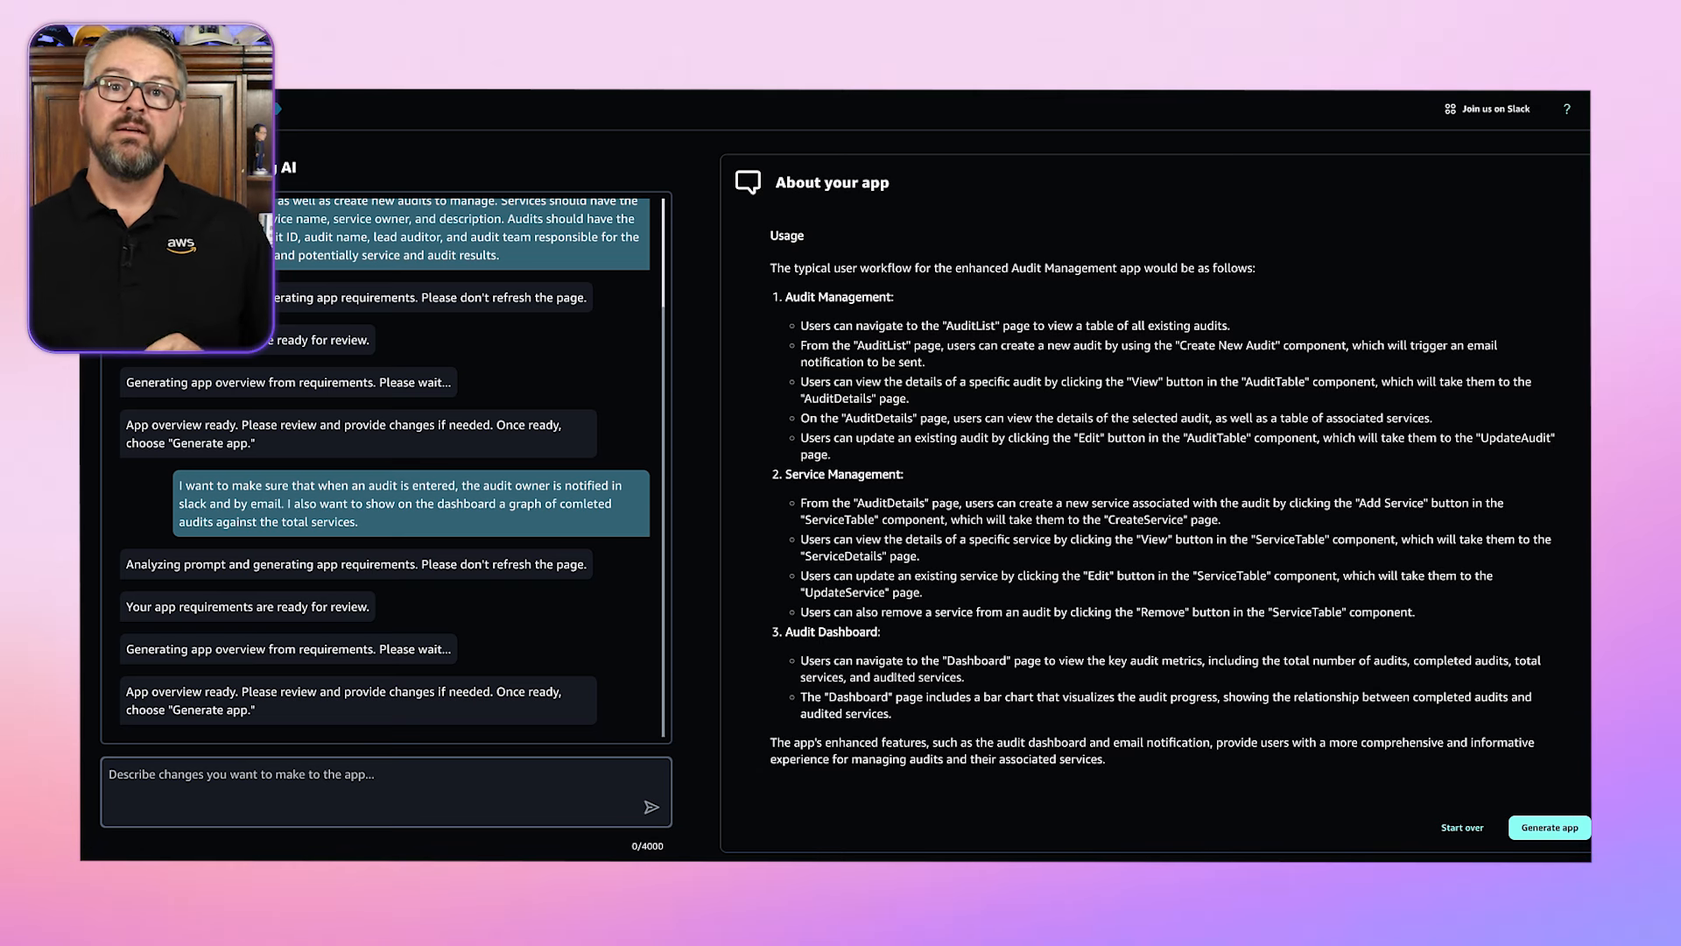
scroll(919, 625, "up", 10)
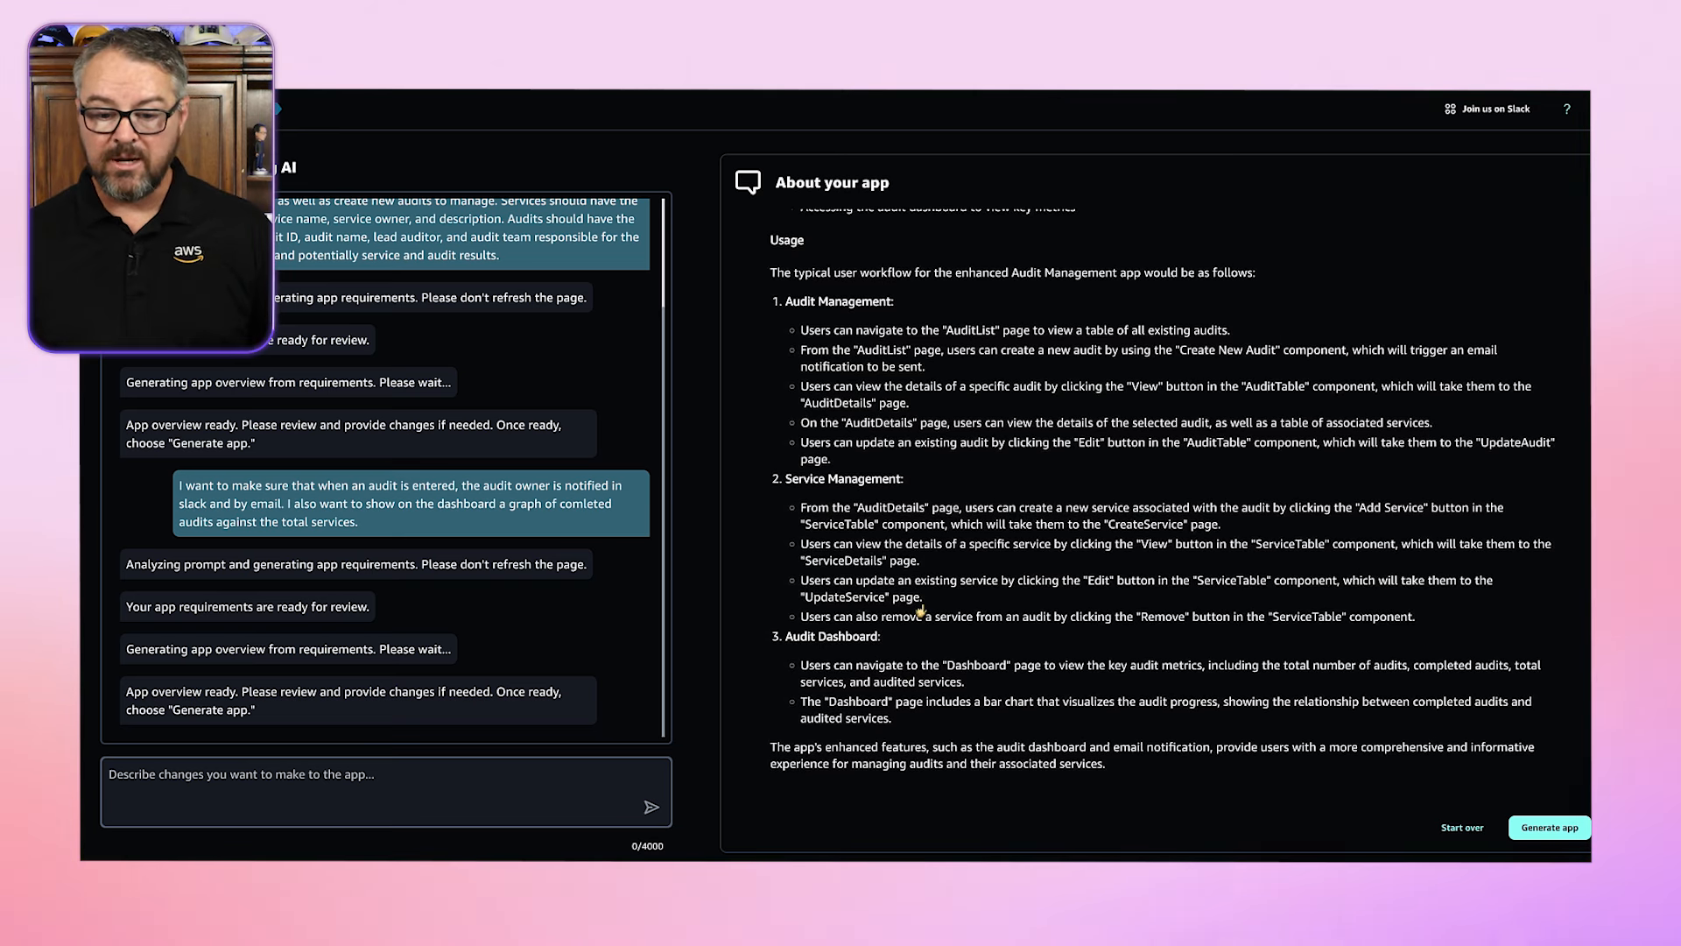
scroll(919, 612, "up", 1)
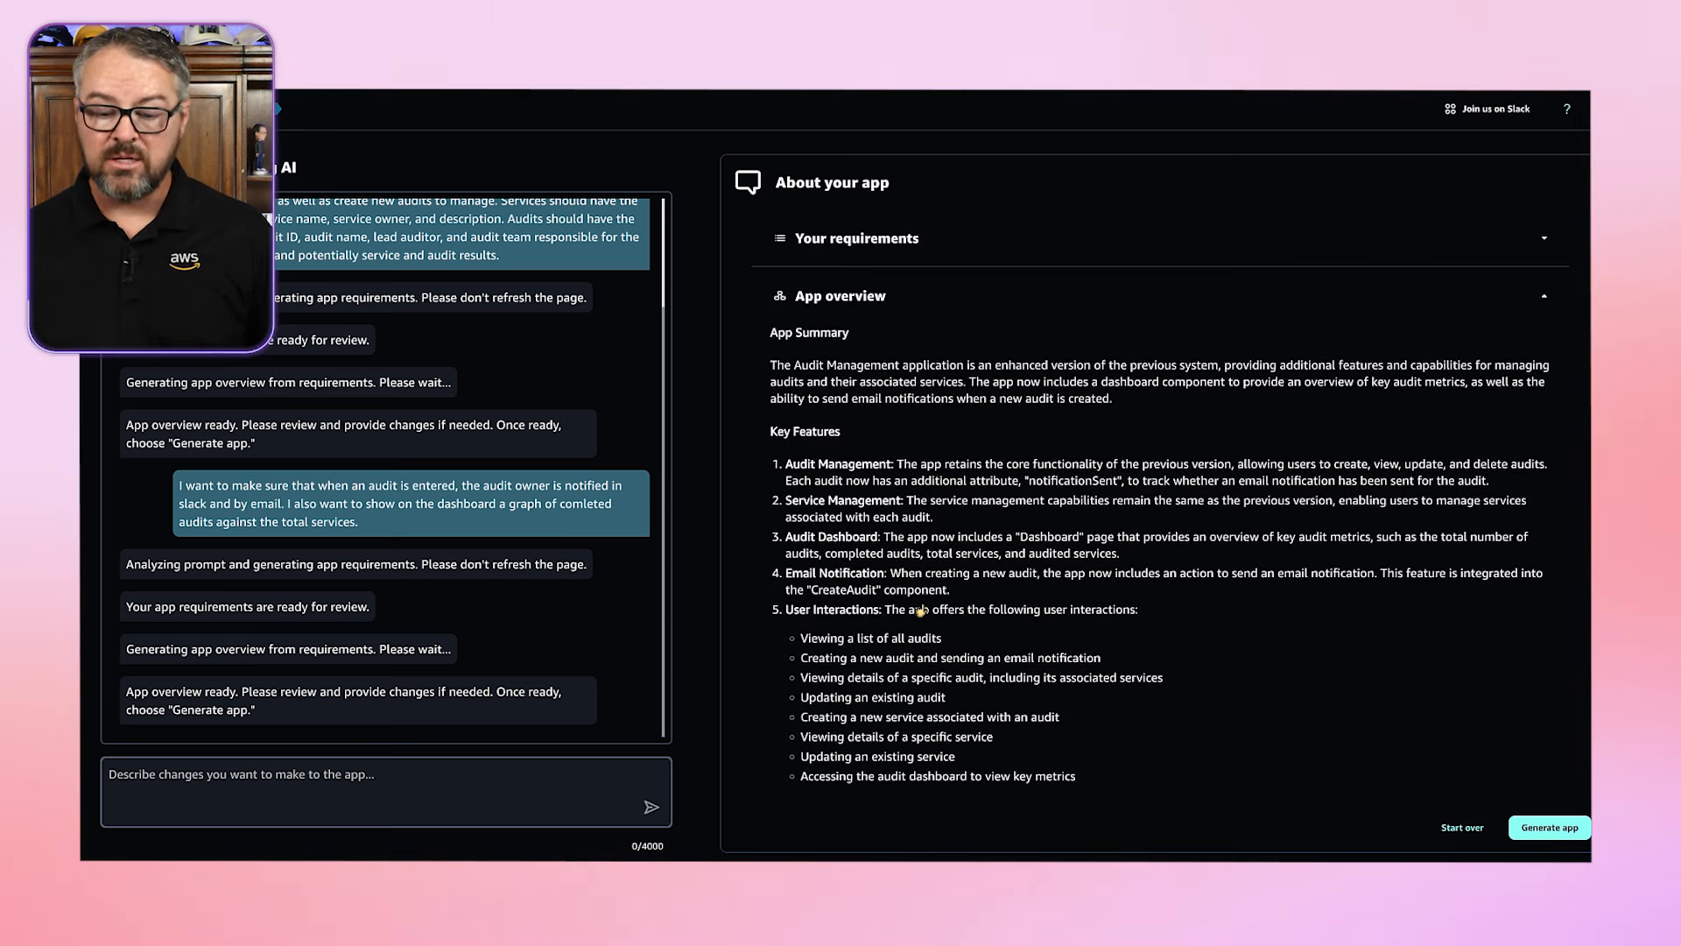
Step: Check the revised requirements' use cases, user flow and data sources, and generate the audit management app
left_click(856, 238)
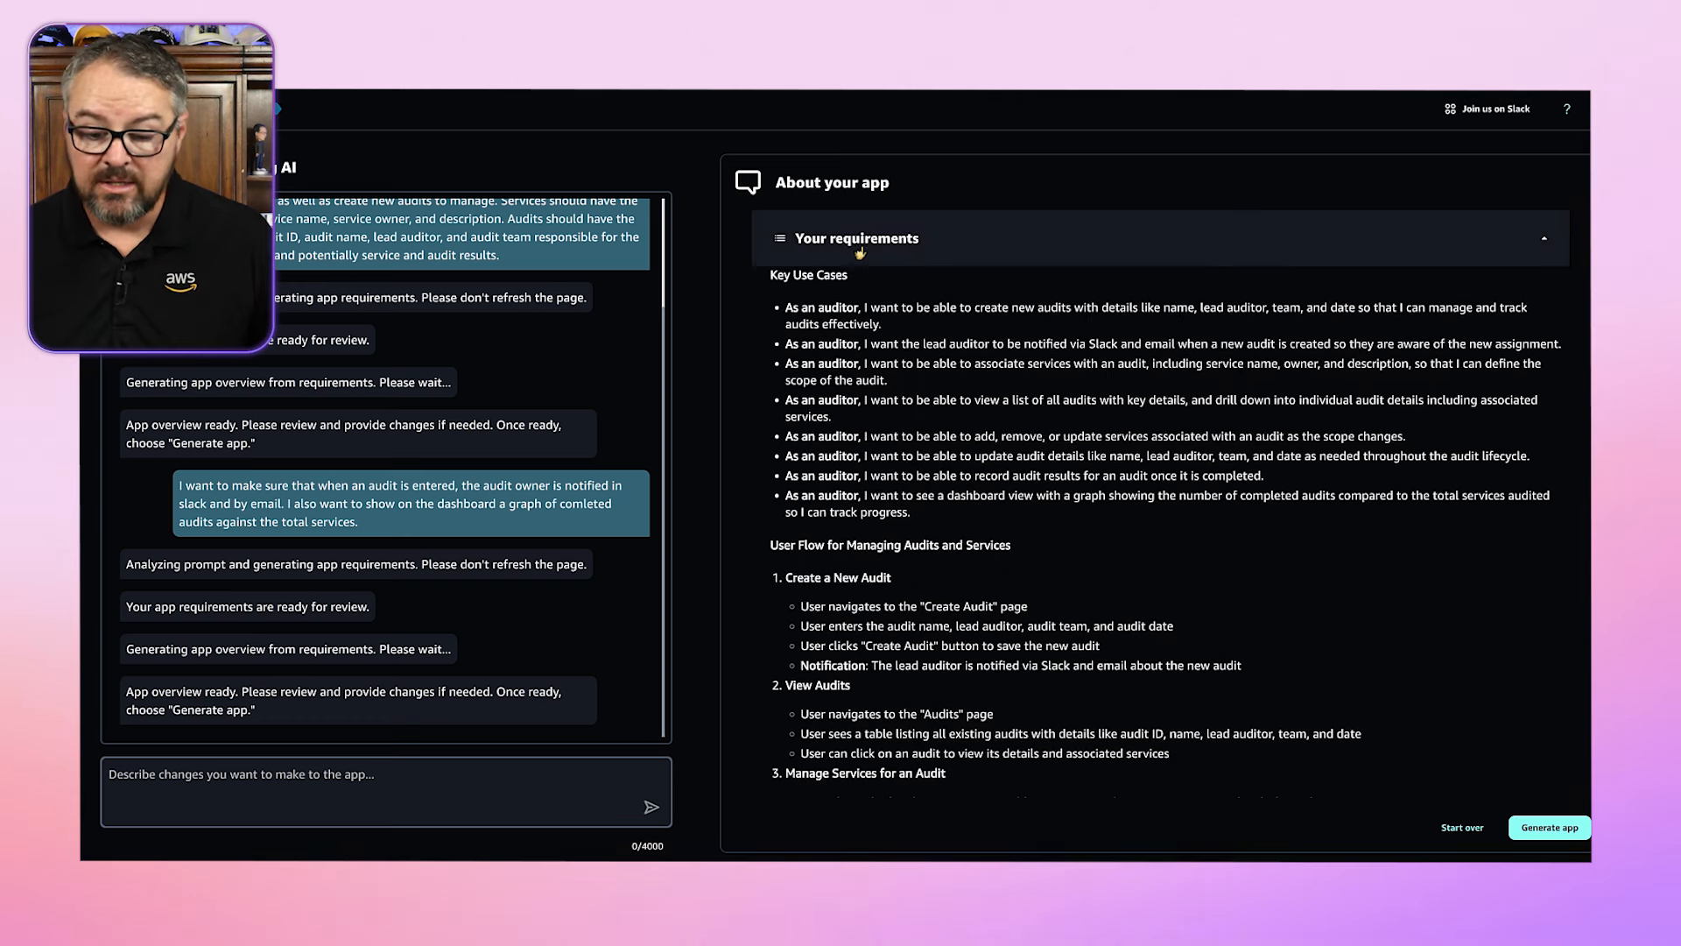
scroll(1016, 570, "down", 1)
scroll(1016, 571, "down", 1)
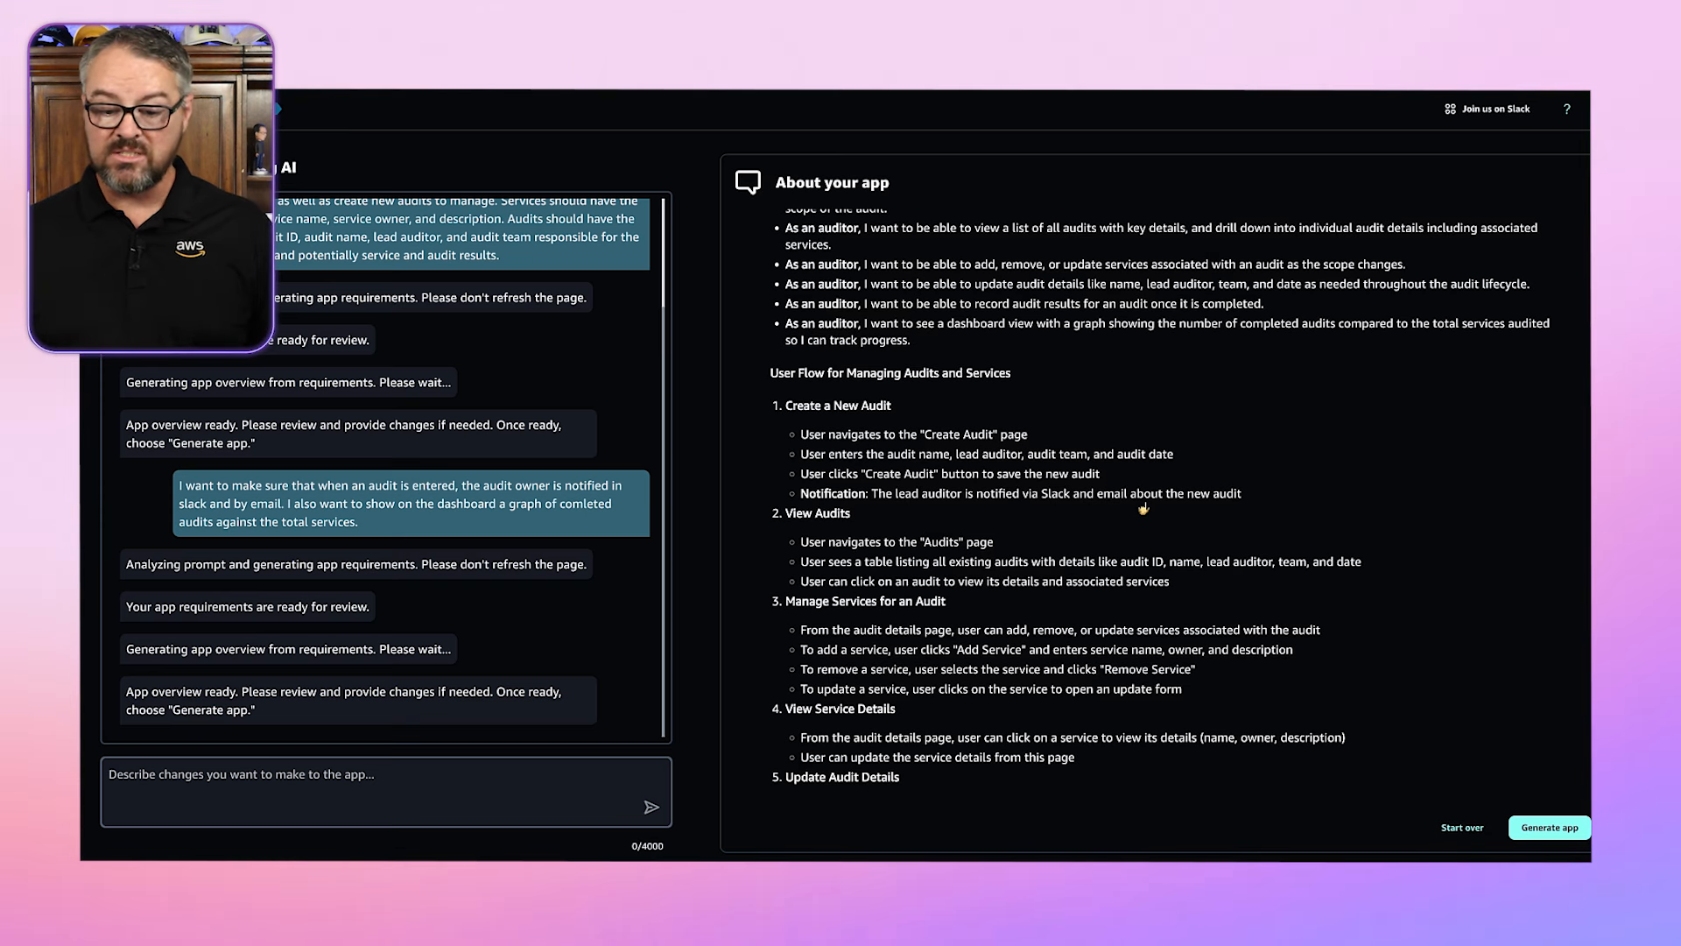
scroll(1145, 530, "down", 4)
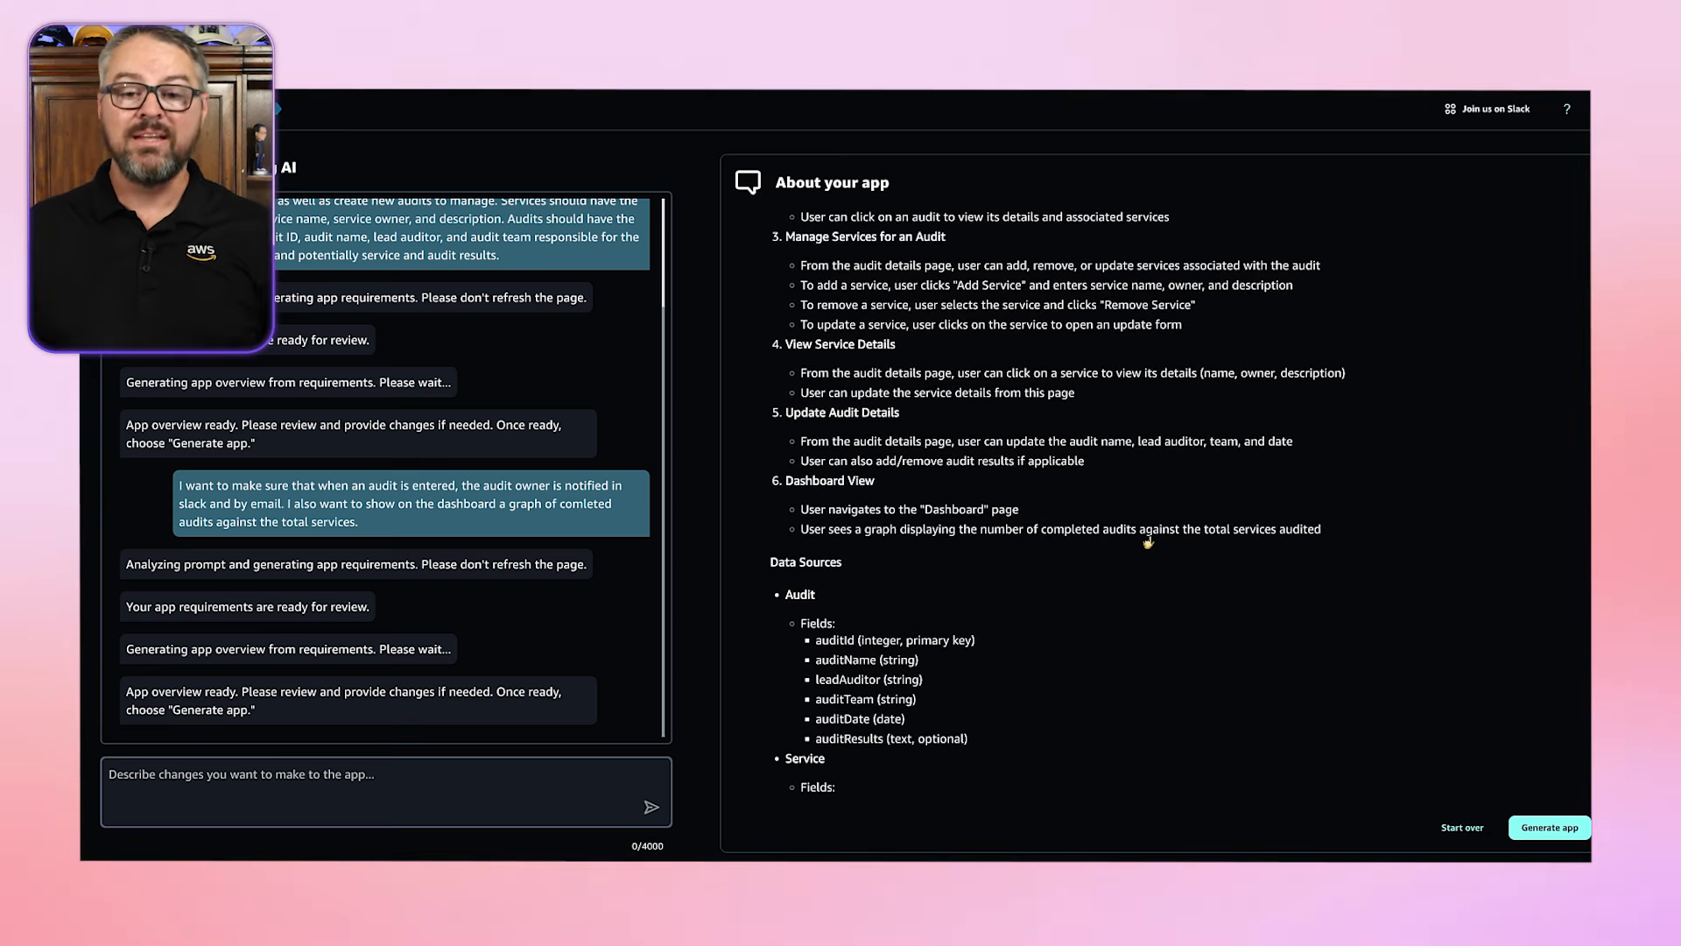
scroll(1148, 542, "up", 2)
scroll(1130, 548, "down", 1)
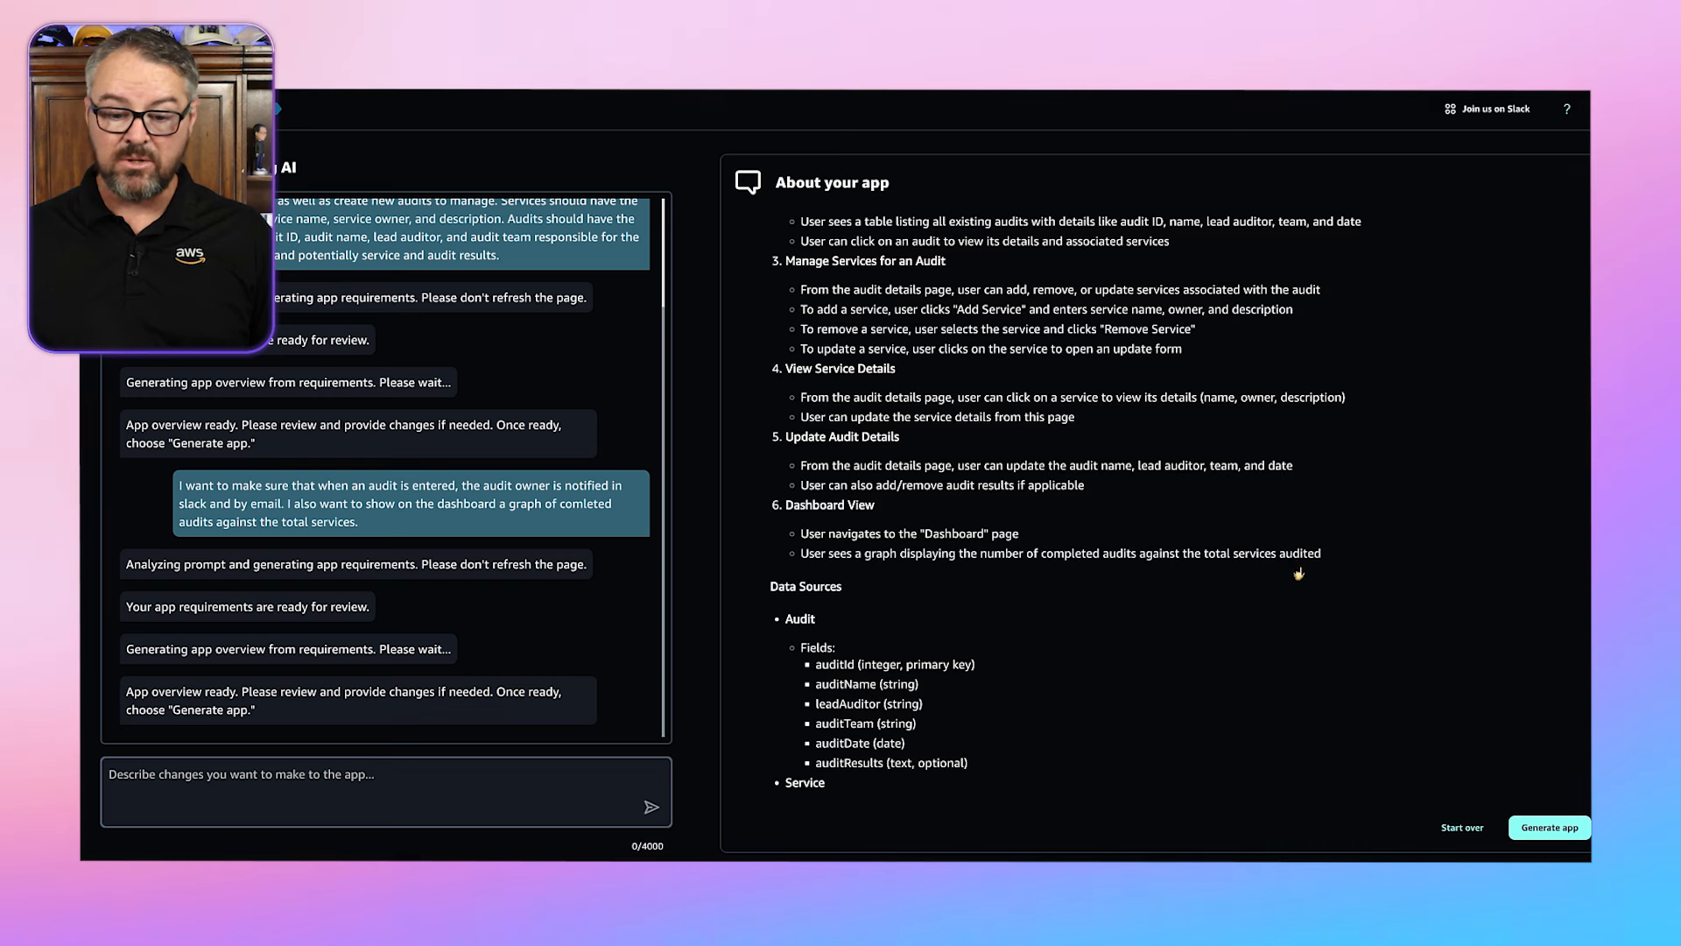
left_click(1558, 835)
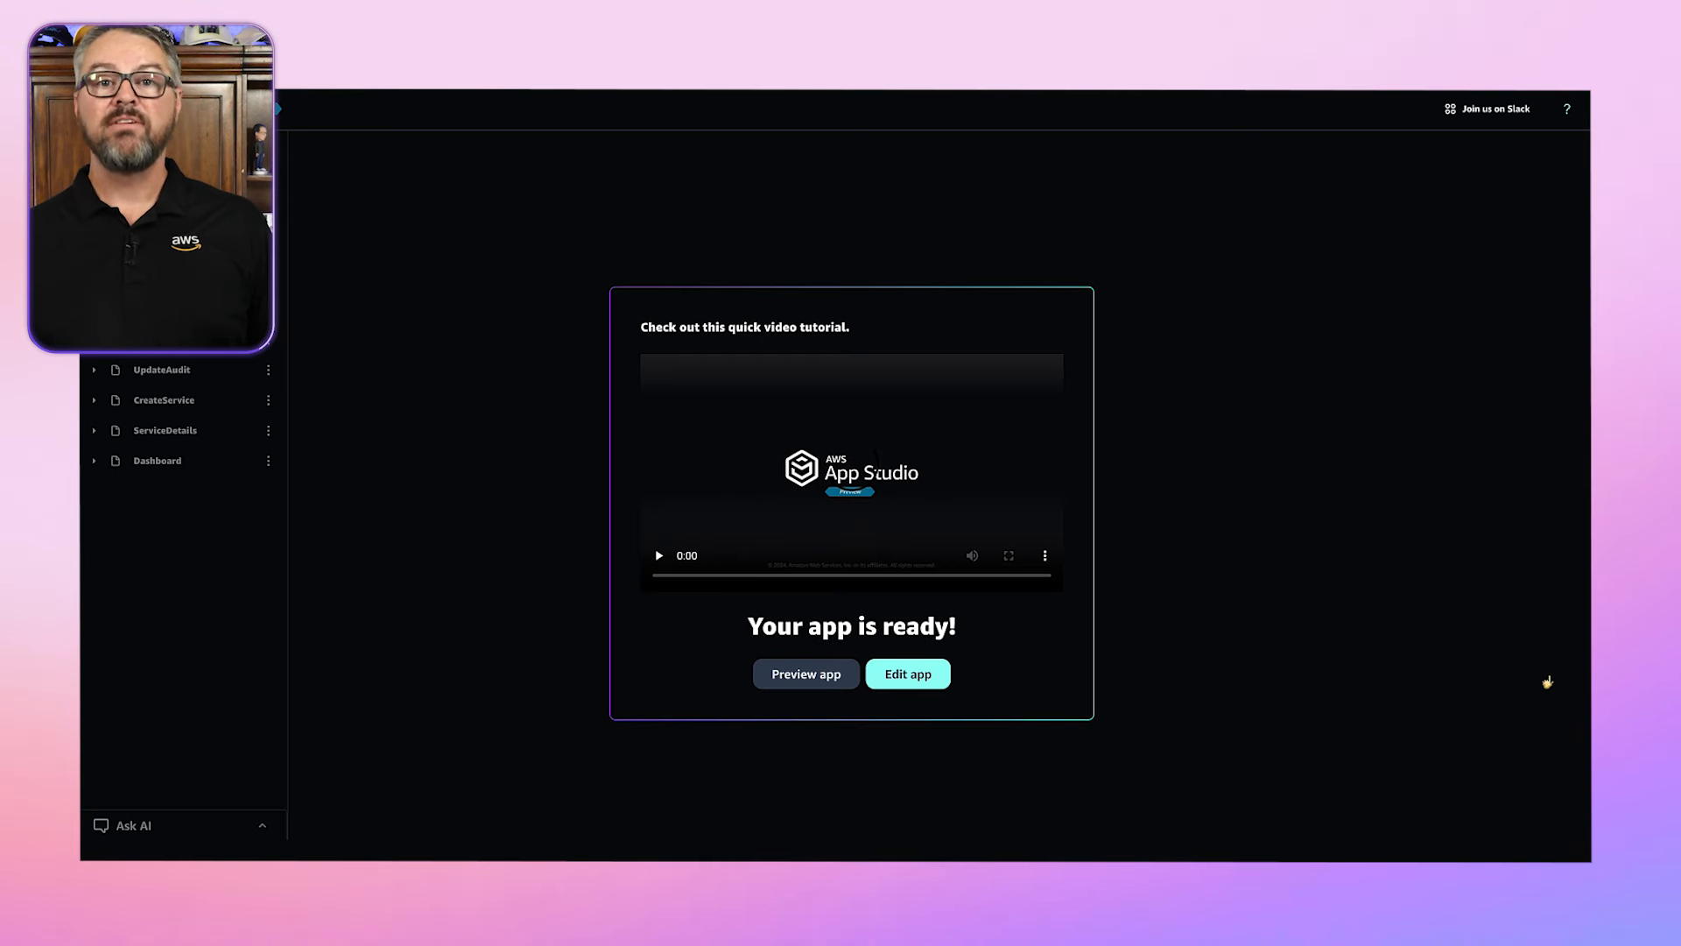